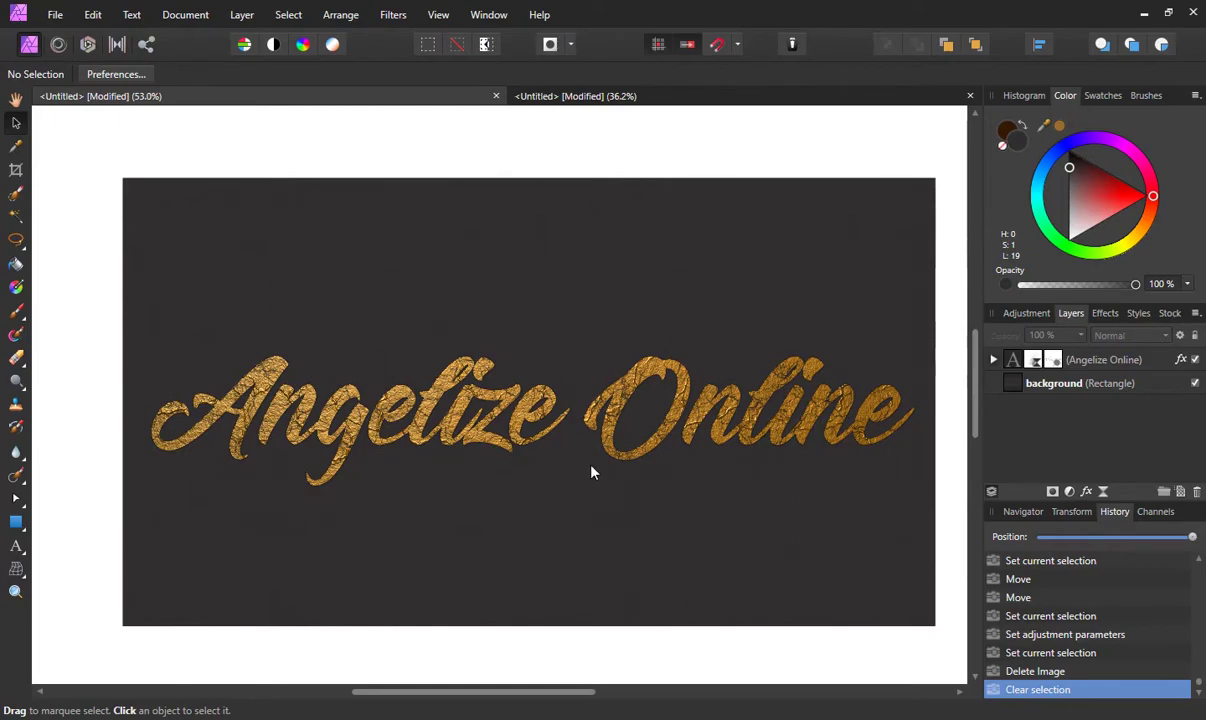
Step: Briefly switch to the browser window from the taskbar
mouse_move(340, 719)
click(340, 660)
Step: In the second untitled document, add 13 % noise to the grey background fill, then select the text
click(594, 98)
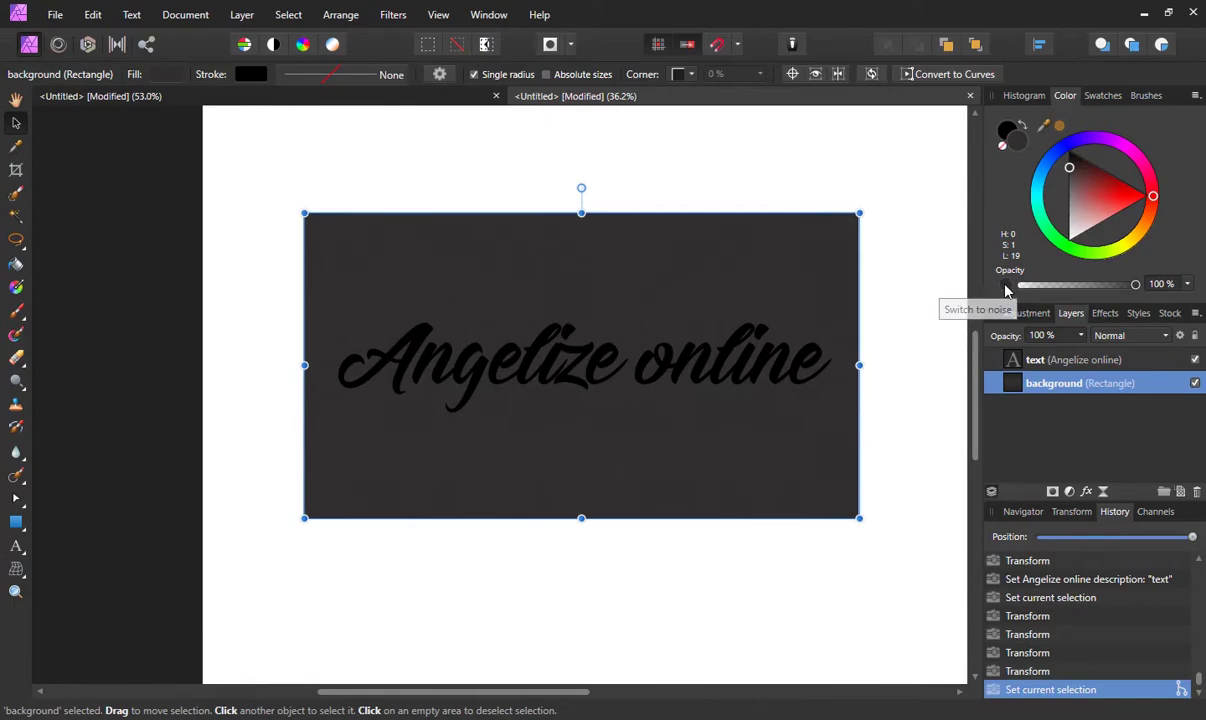
click(1006, 287)
drag(1012, 285, 1038, 285)
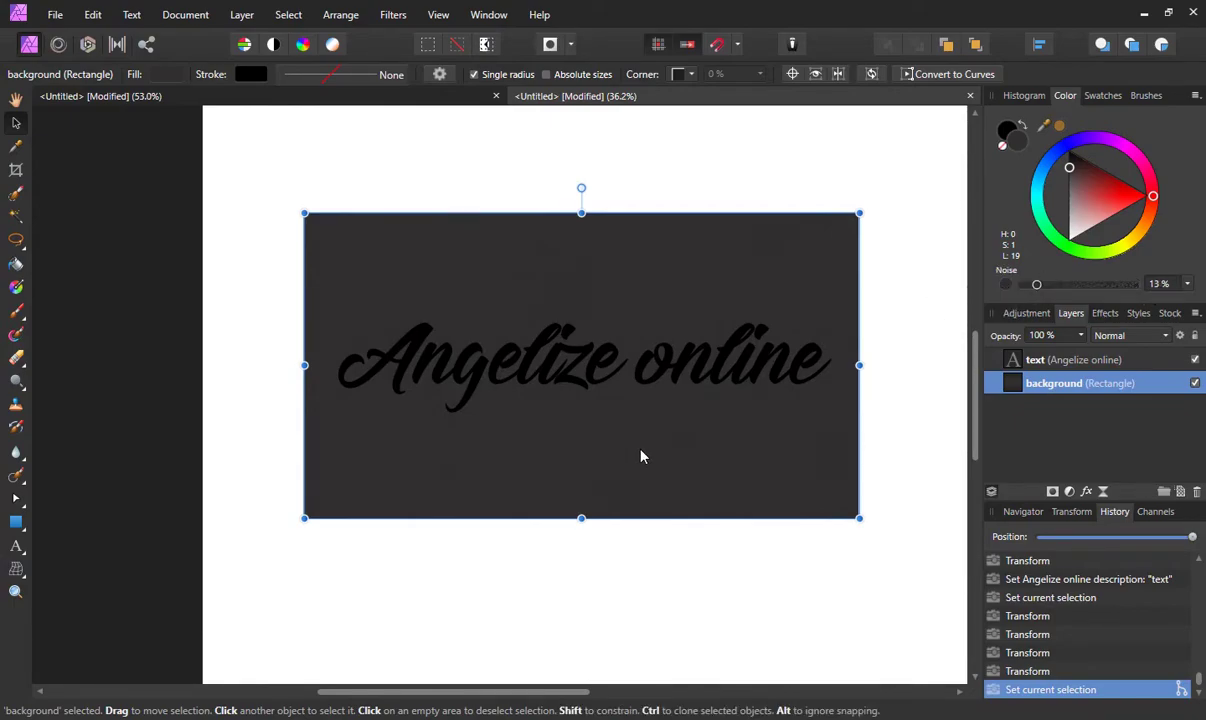
click(718, 365)
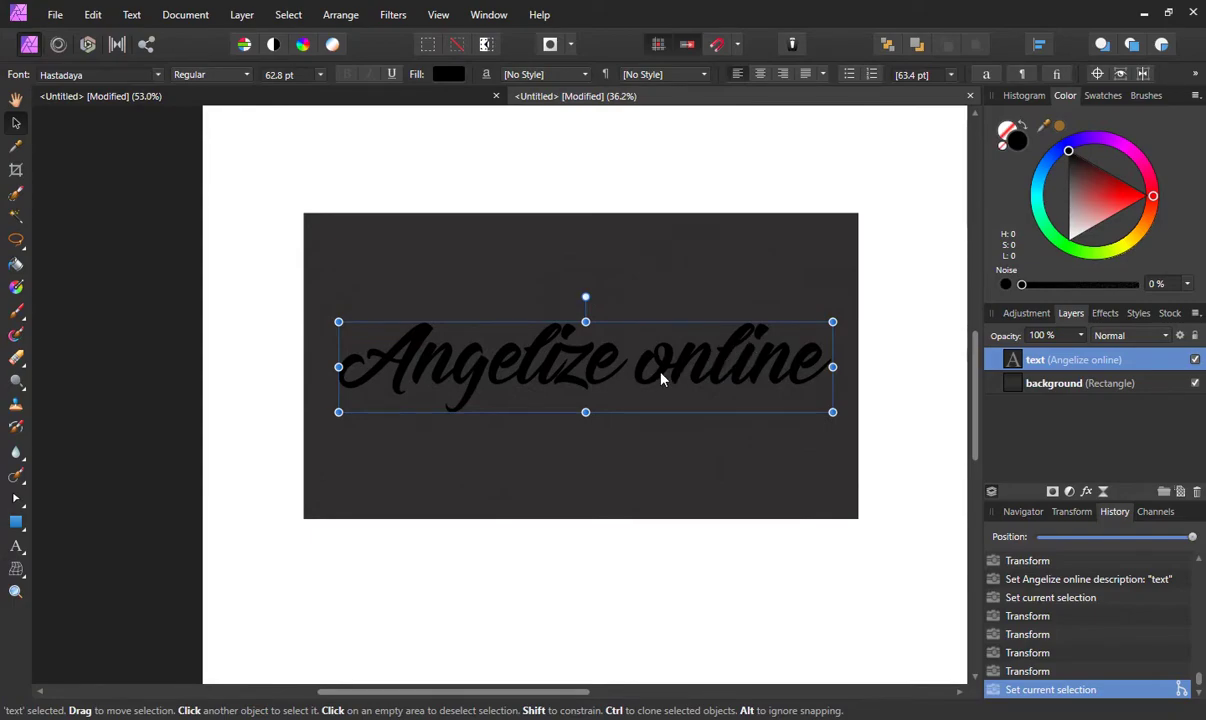
Step: Add an empty pixel layer above the text and start Filters > Noise > Perlin Noise
scroll(660, 378, up, 1)
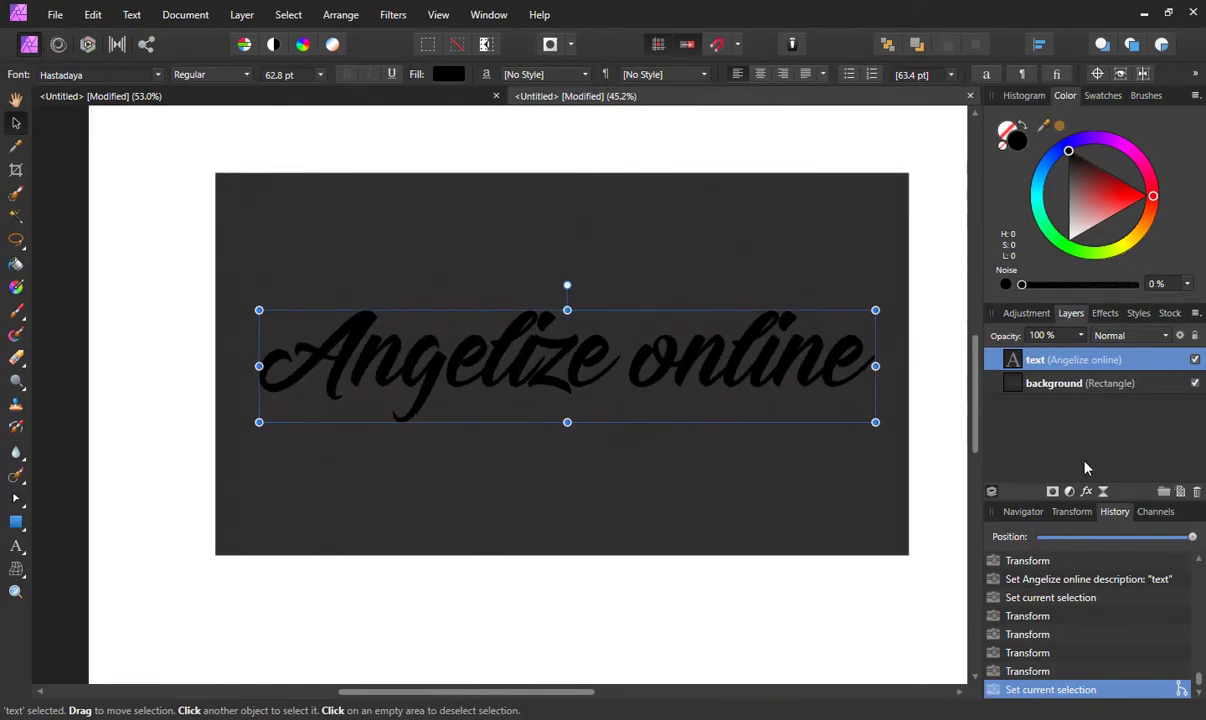
click(1180, 493)
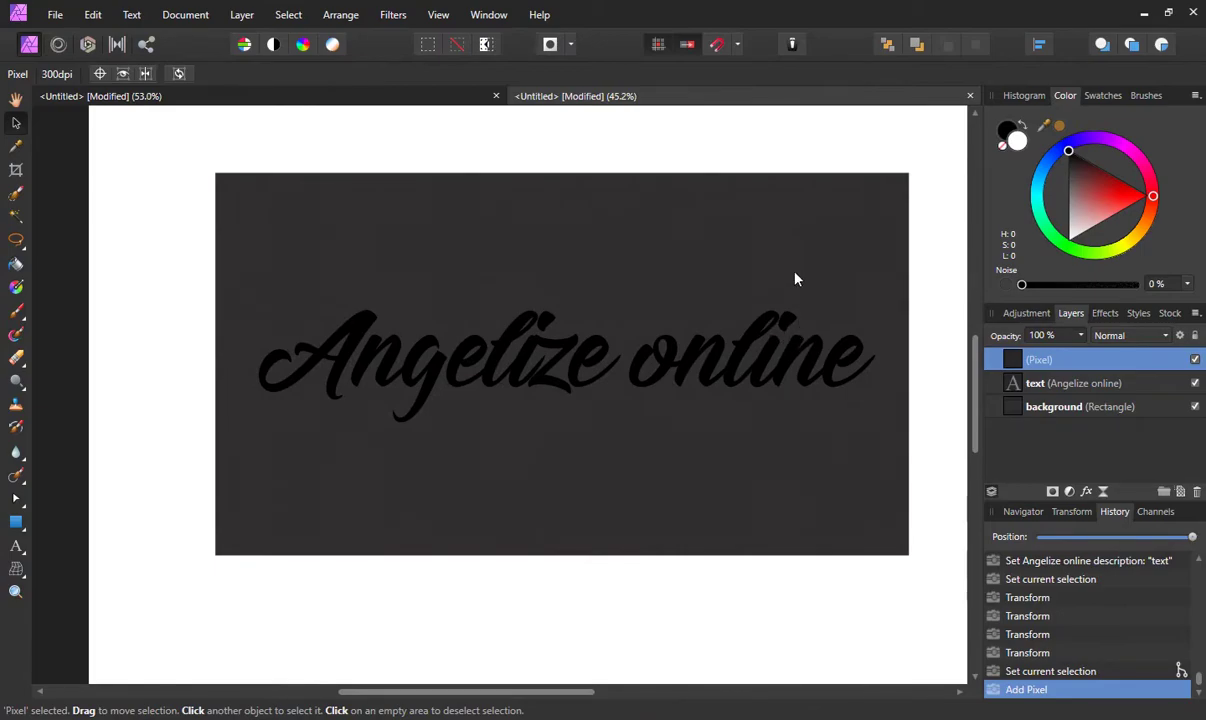
click(392, 15)
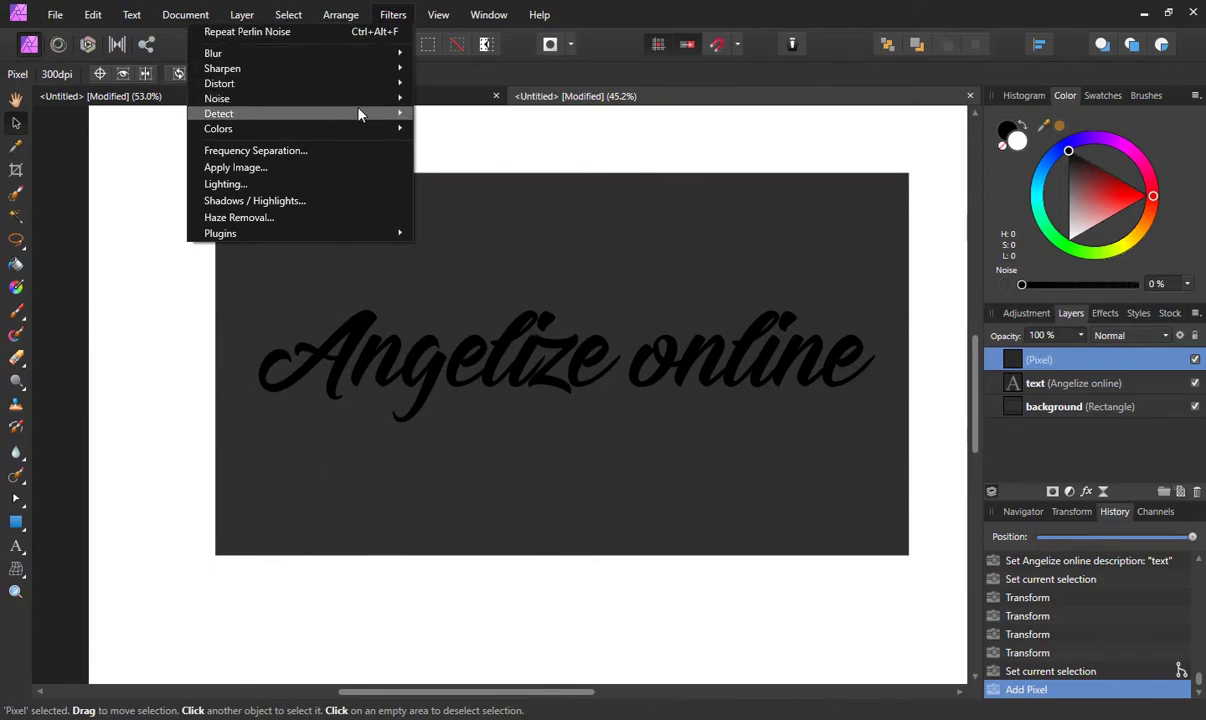
mouse_move(358, 102)
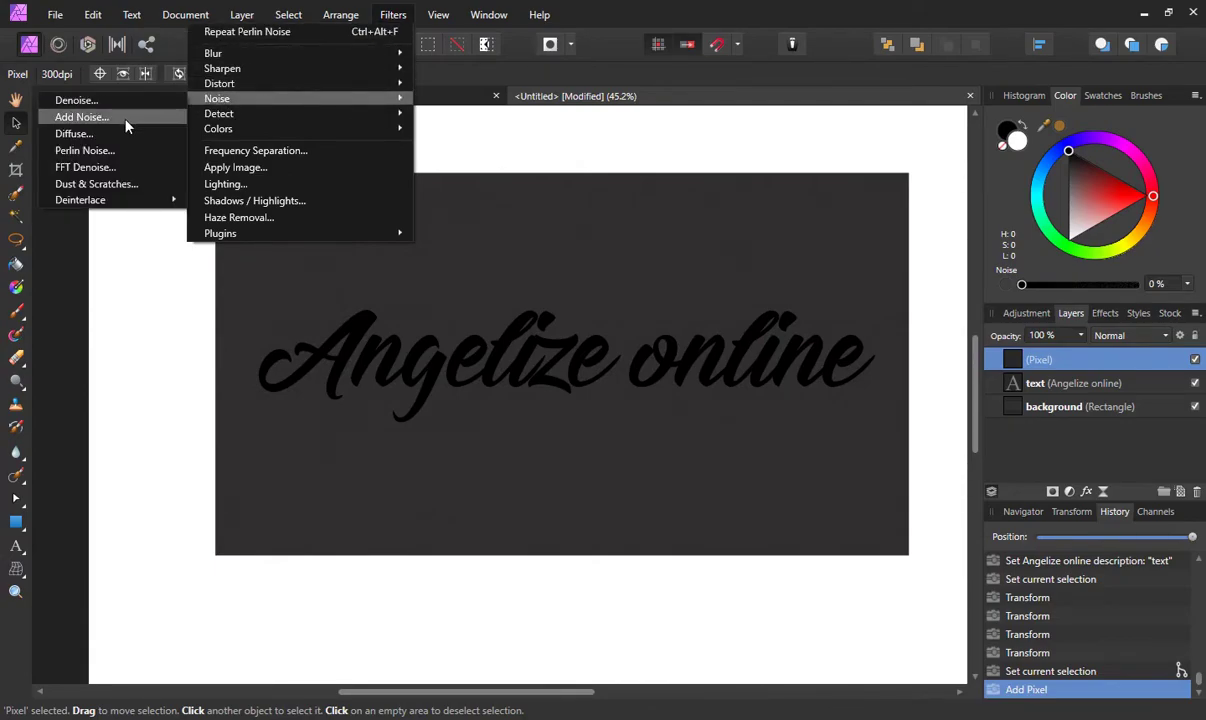
Step: Fill the pixel layer with Perlin Noise using the first gold gradient at 412.5 px zoom
click(127, 155)
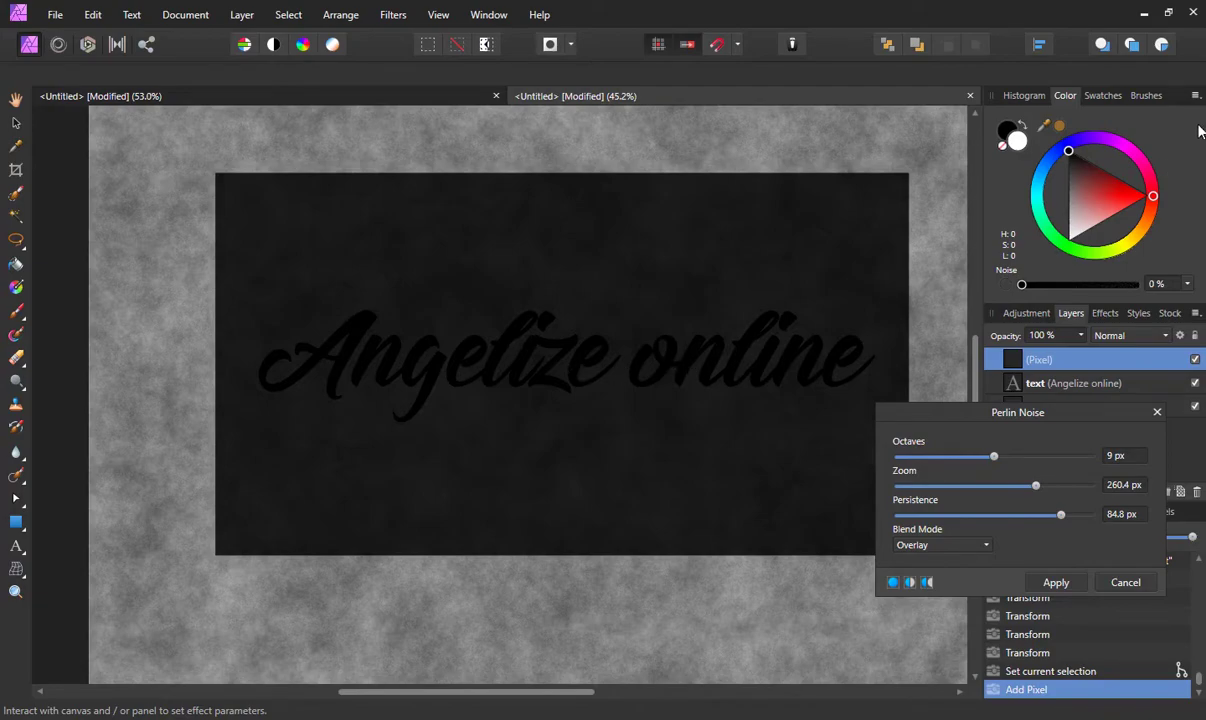
click(1100, 99)
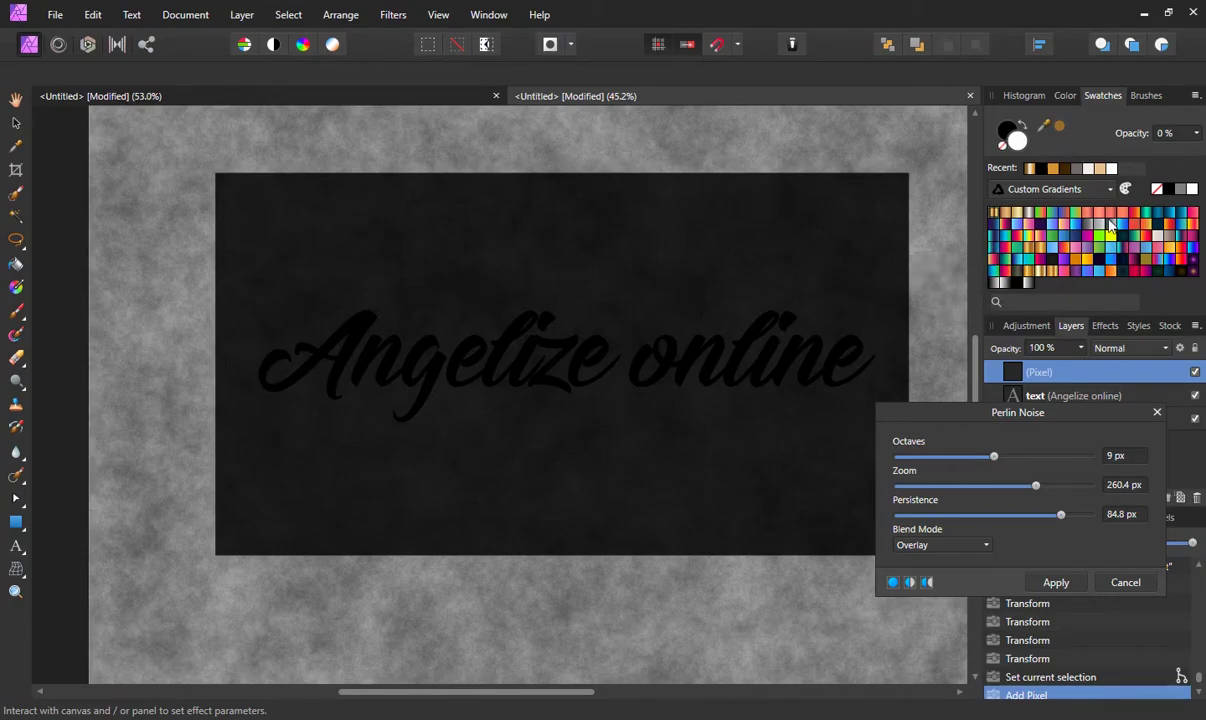
click(995, 219)
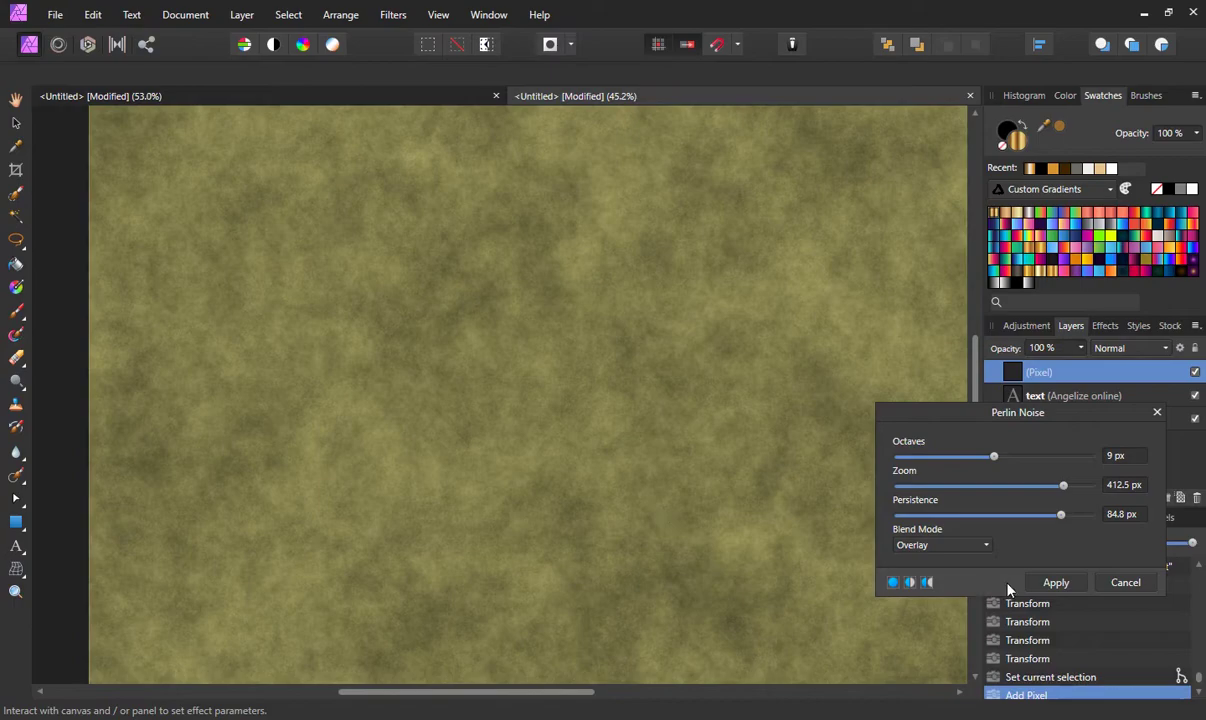
click(1058, 584)
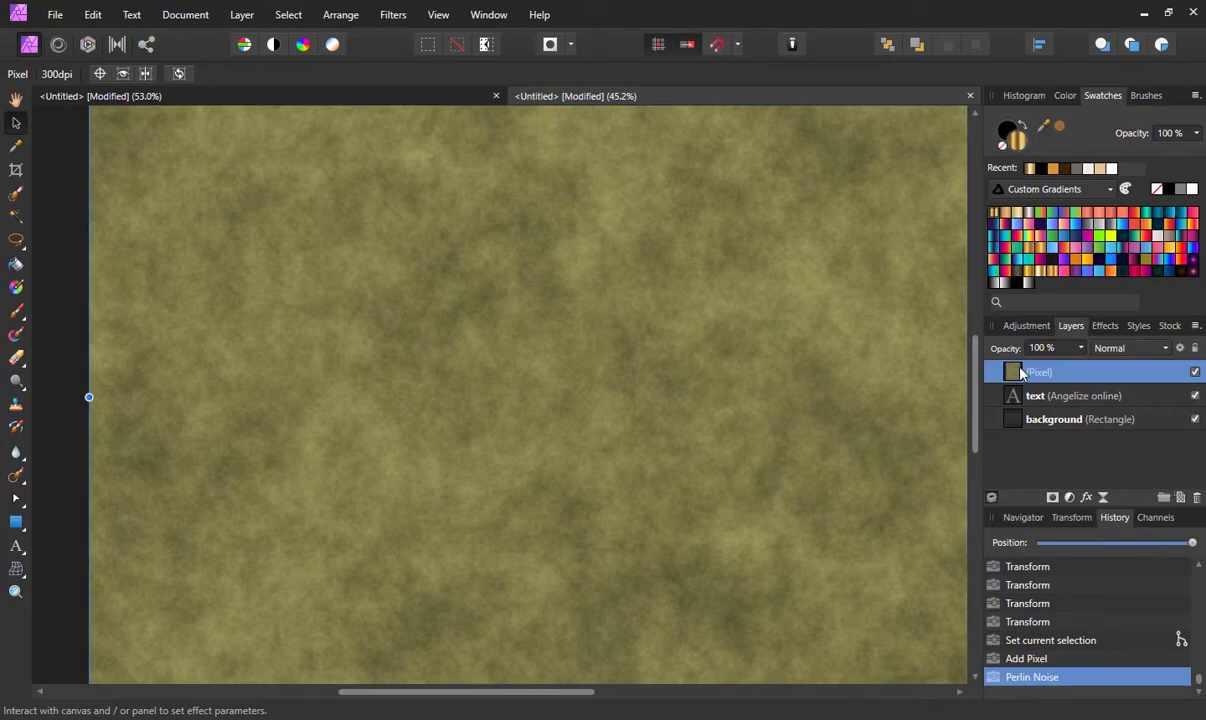
Step: Clip the Perlin noise pixel layer inside the 'Angelize online' text layer and expand it
drag(1018, 372, 1045, 400)
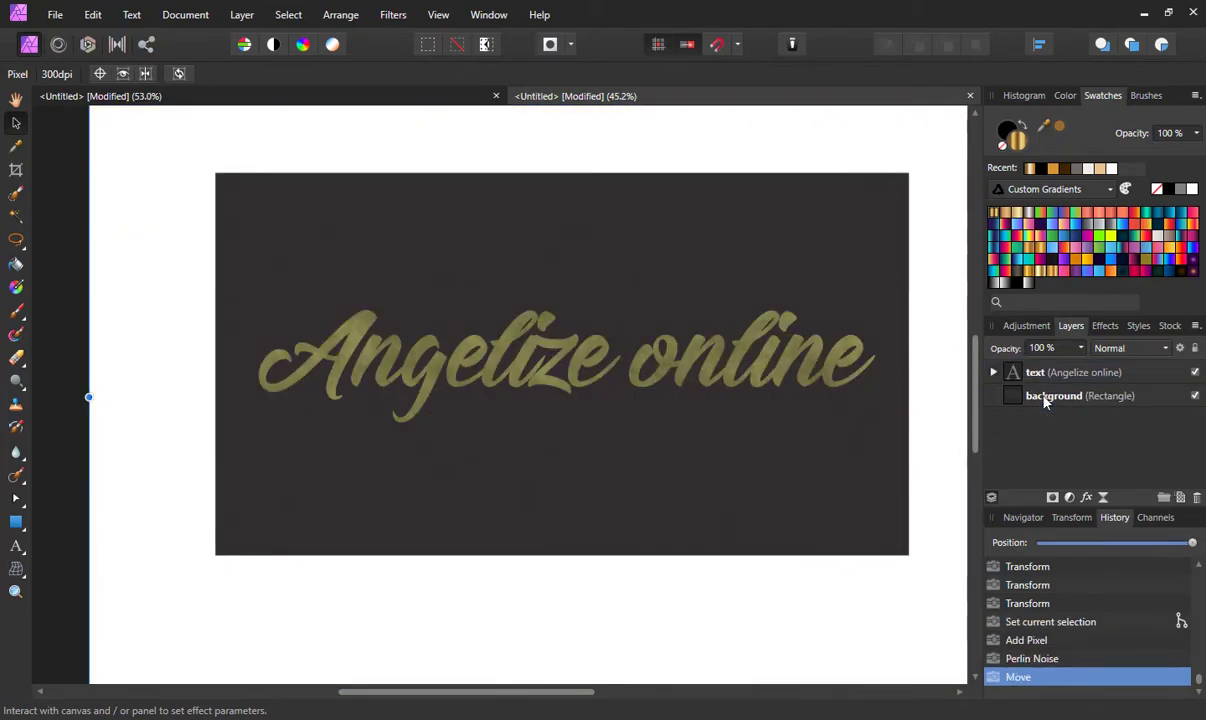
click(992, 374)
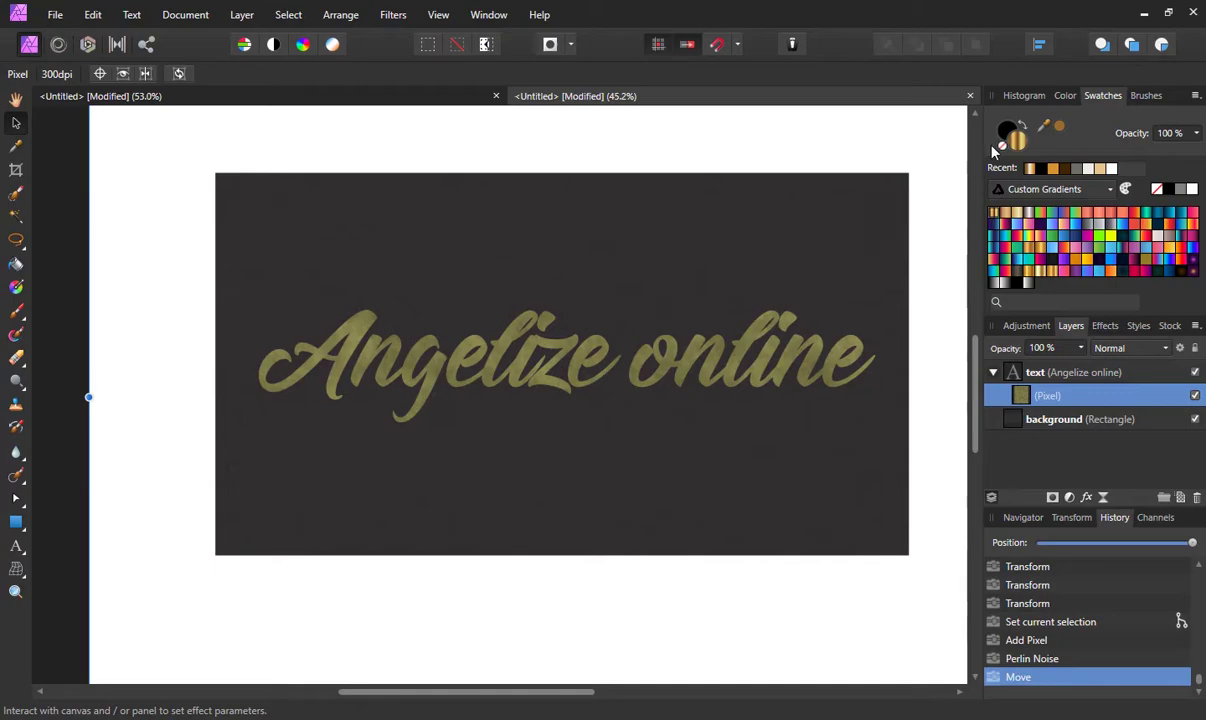
Step: Set up the Paint Brush with the 230 px Grunge 4 texture brush, undoing a test stroke
click(1065, 96)
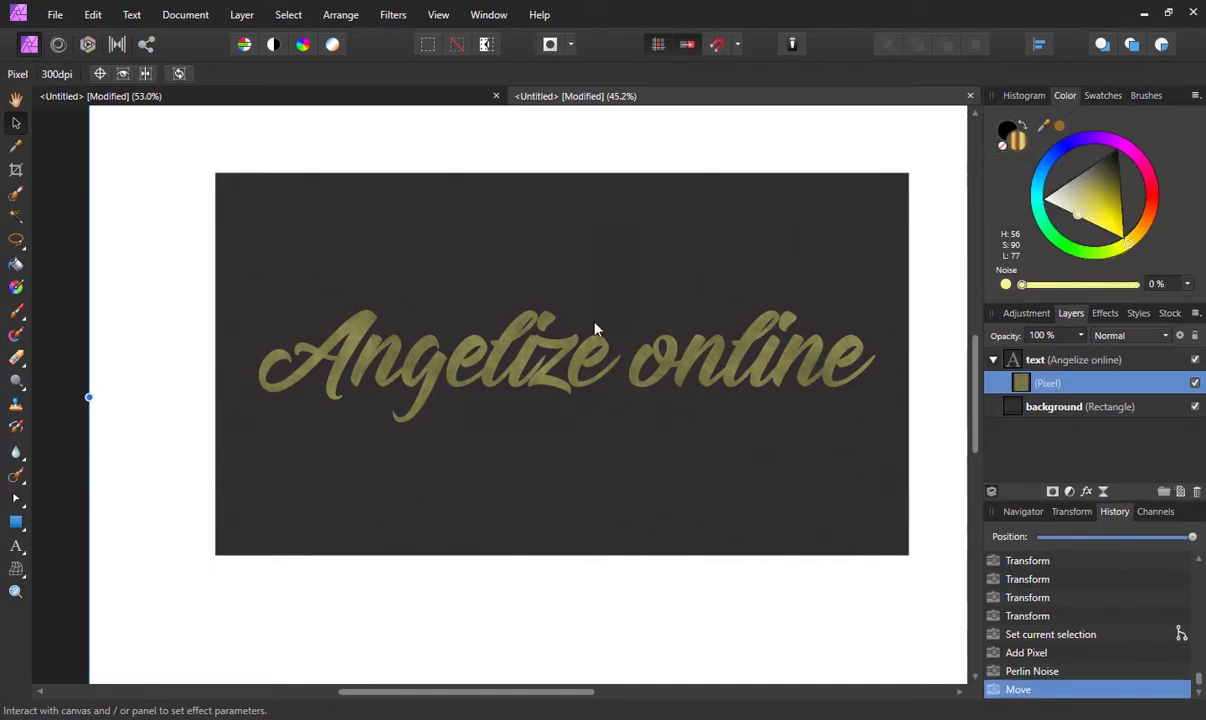
scroll(558, 352, up, 6)
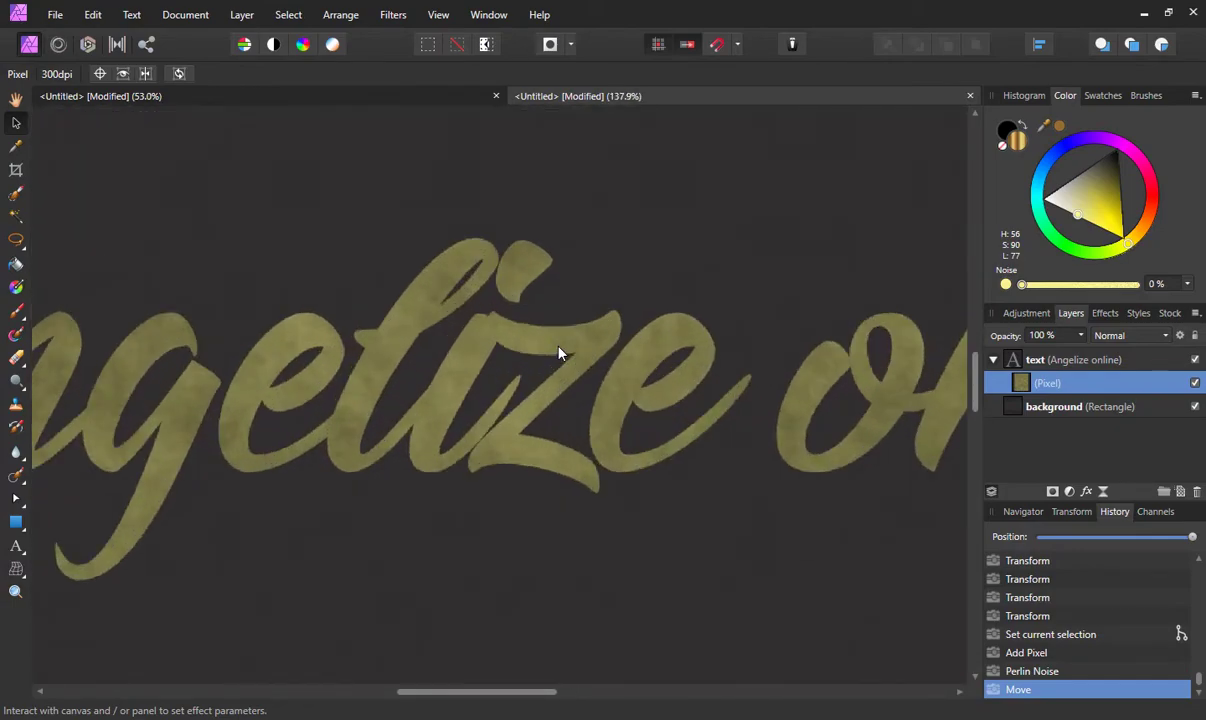
click(17, 312)
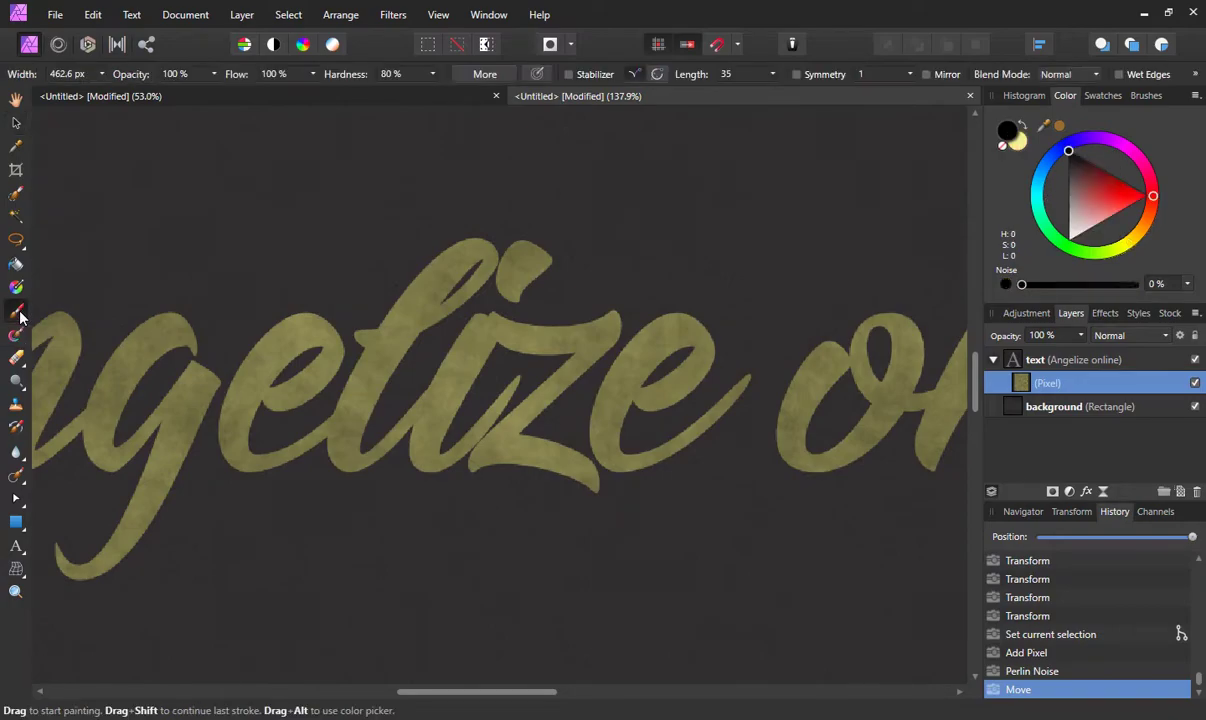
click(1145, 96)
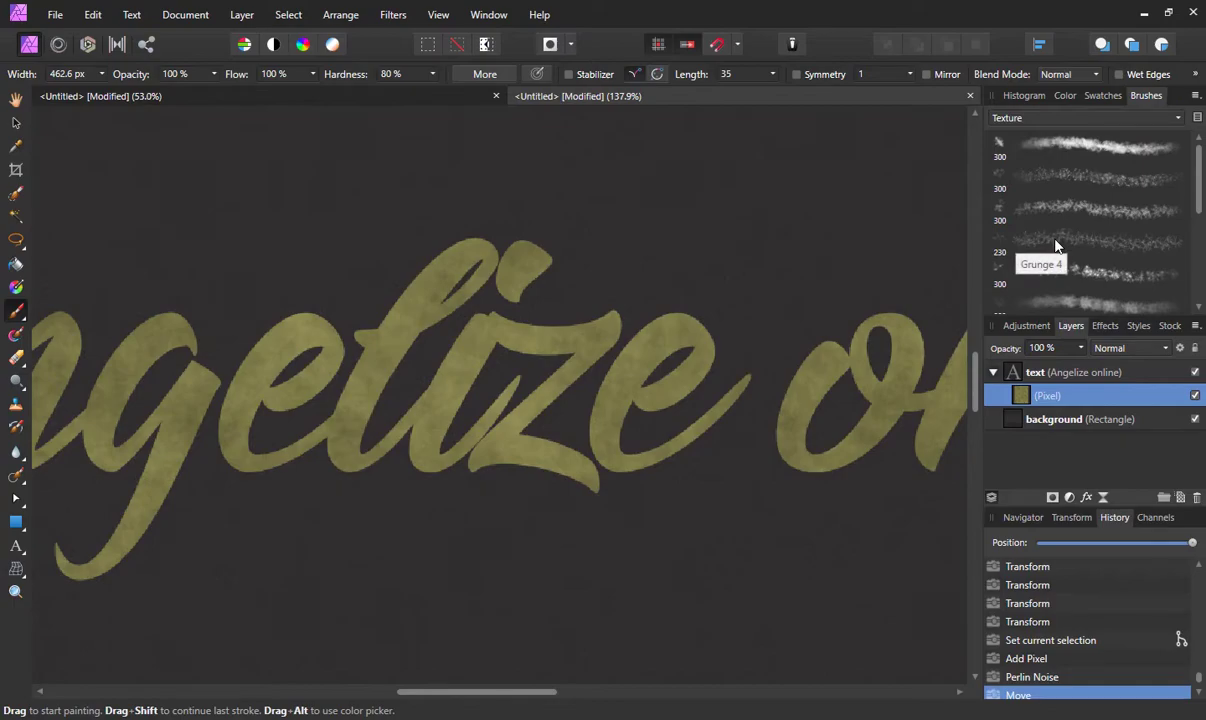
click(1085, 245)
mouse_move(619, 237)
mouse_down()
mouse_move(614, 283)
mouse_move(547, 342)
mouse_move(330, 346)
mouse_move(310, 317)
mouse_move(455, 361)
mouse_move(431, 339)
mouse_move(433, 353)
mouse_up()
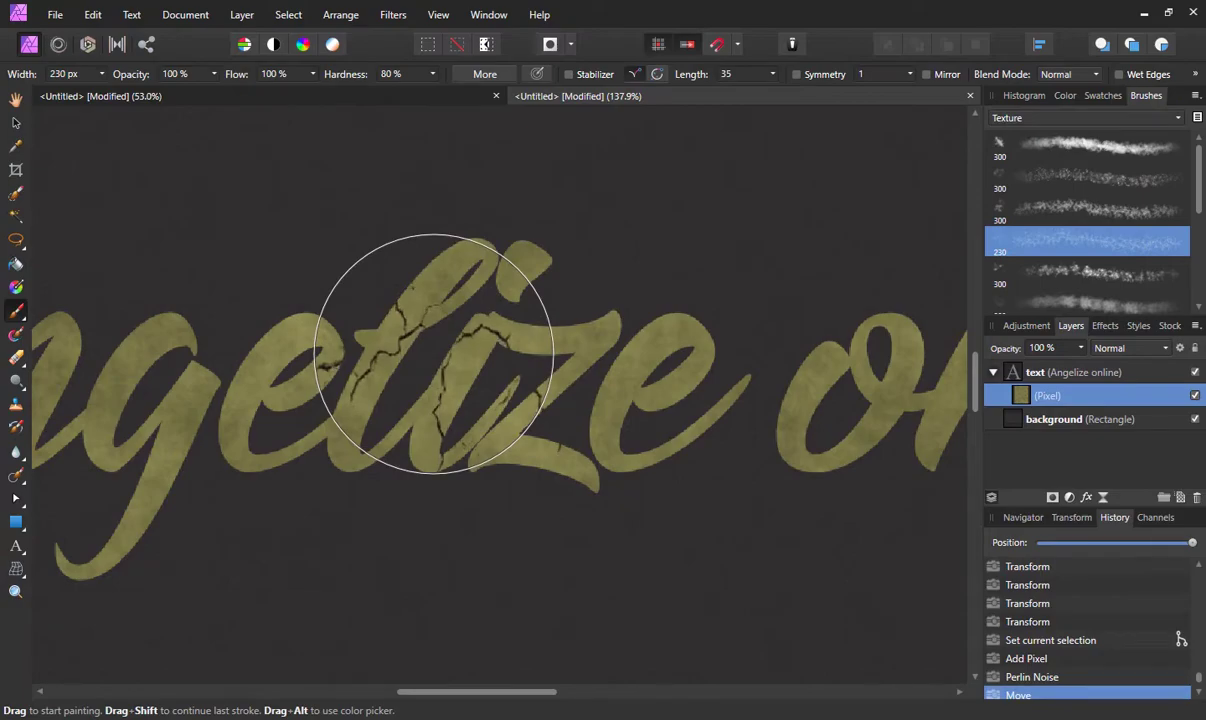
key(ctrl+z)
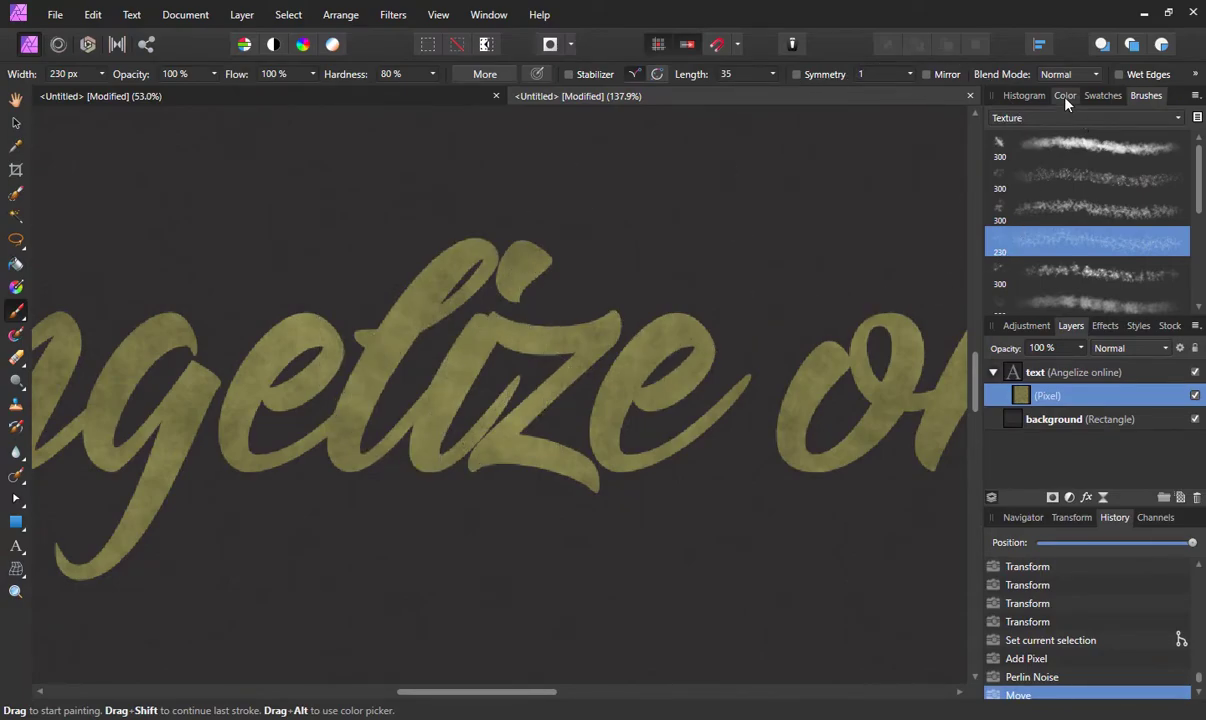
Step: Switch to pale yellow and paint Grunge 4 crack strokes across 'lize' and the 'o'
click(1065, 96)
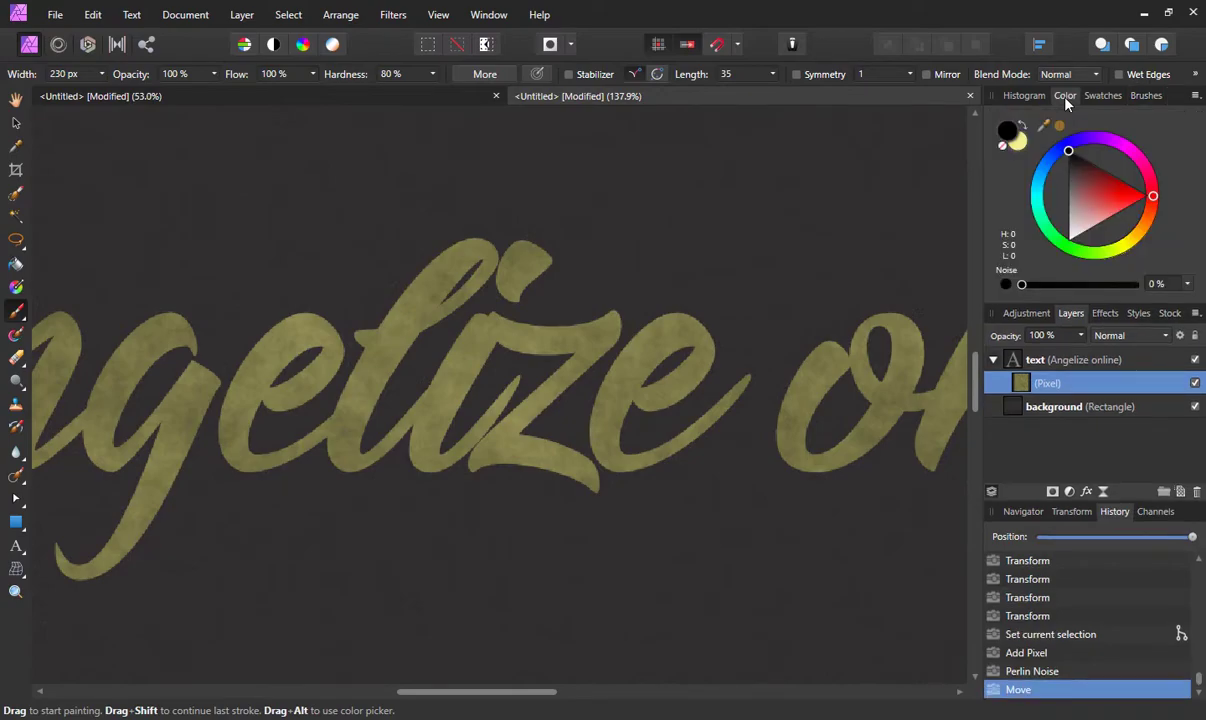
click(1019, 147)
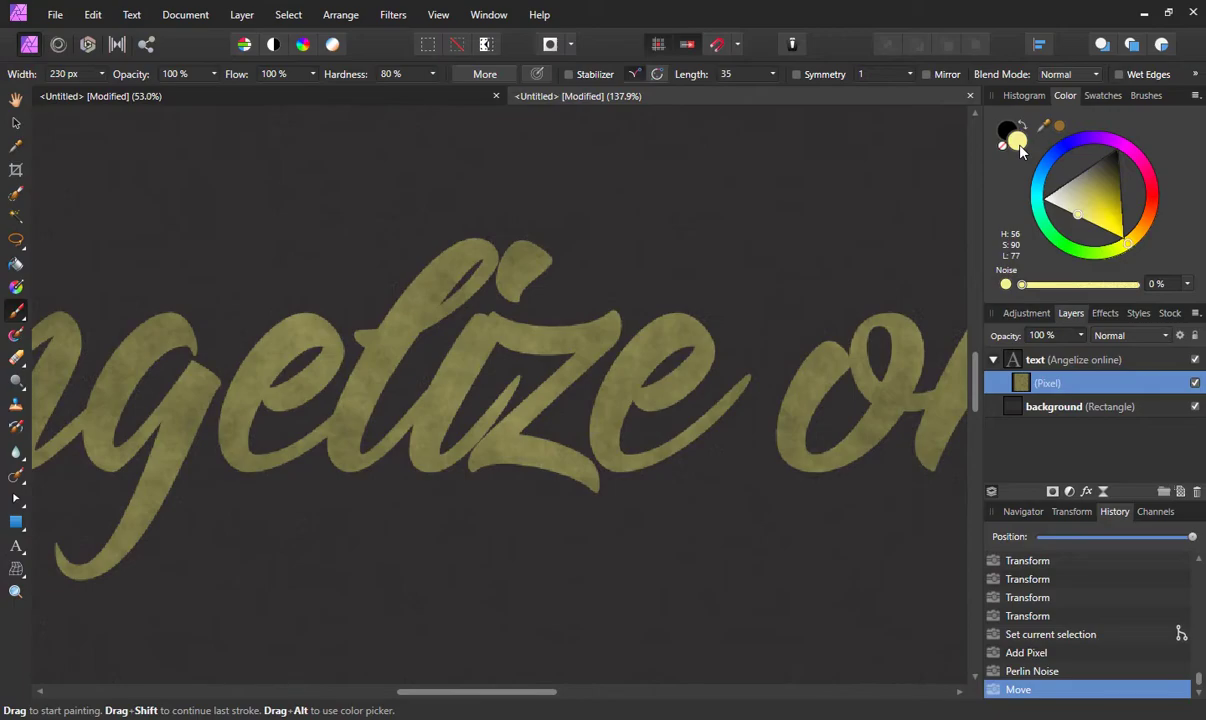
mouse_move(650, 306)
mouse_down()
mouse_move(690, 322)
mouse_move(495, 340)
mouse_move(507, 358)
mouse_up()
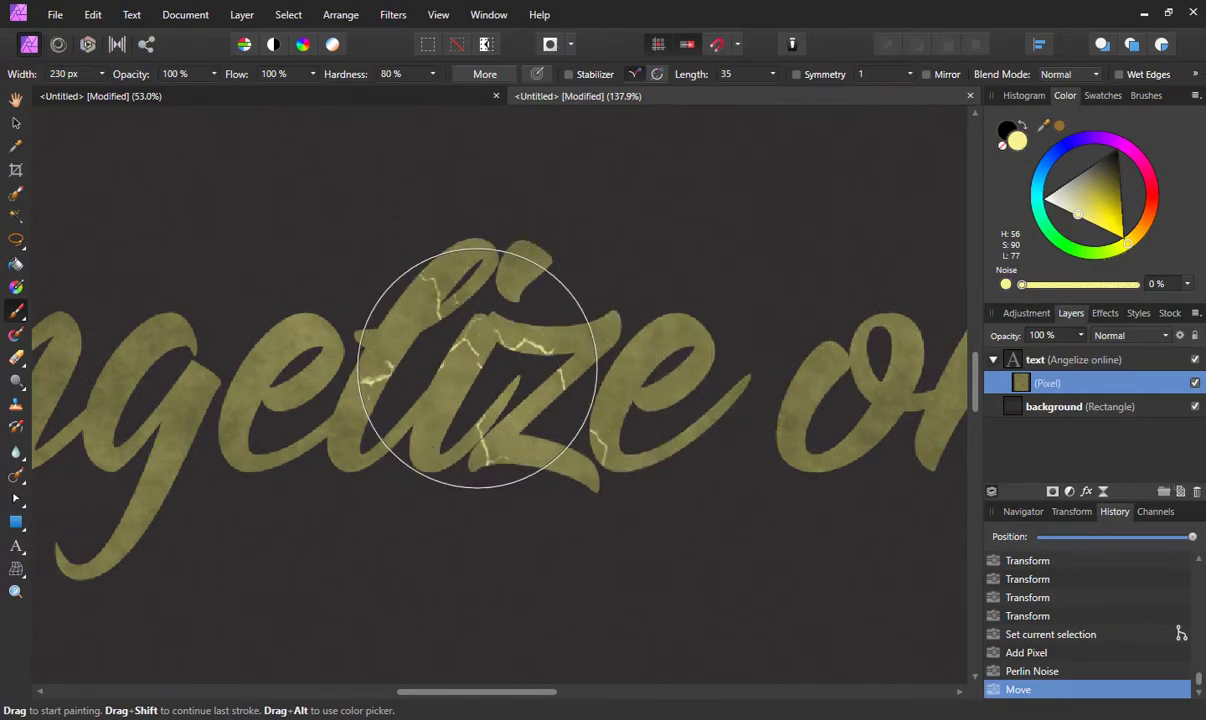
drag(861, 309, 911, 272)
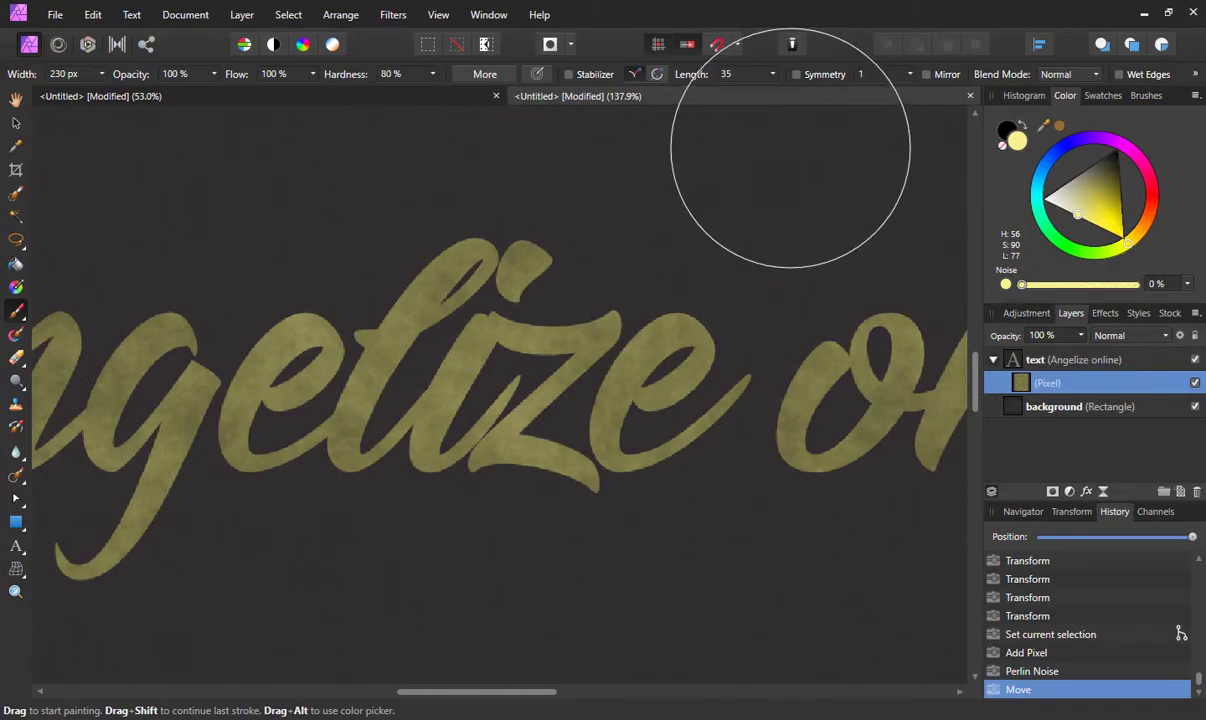
Step: Lower brush opacity to 17 % and dab faint crack veins over the letters
click(213, 74)
drag(218, 95, 143, 93)
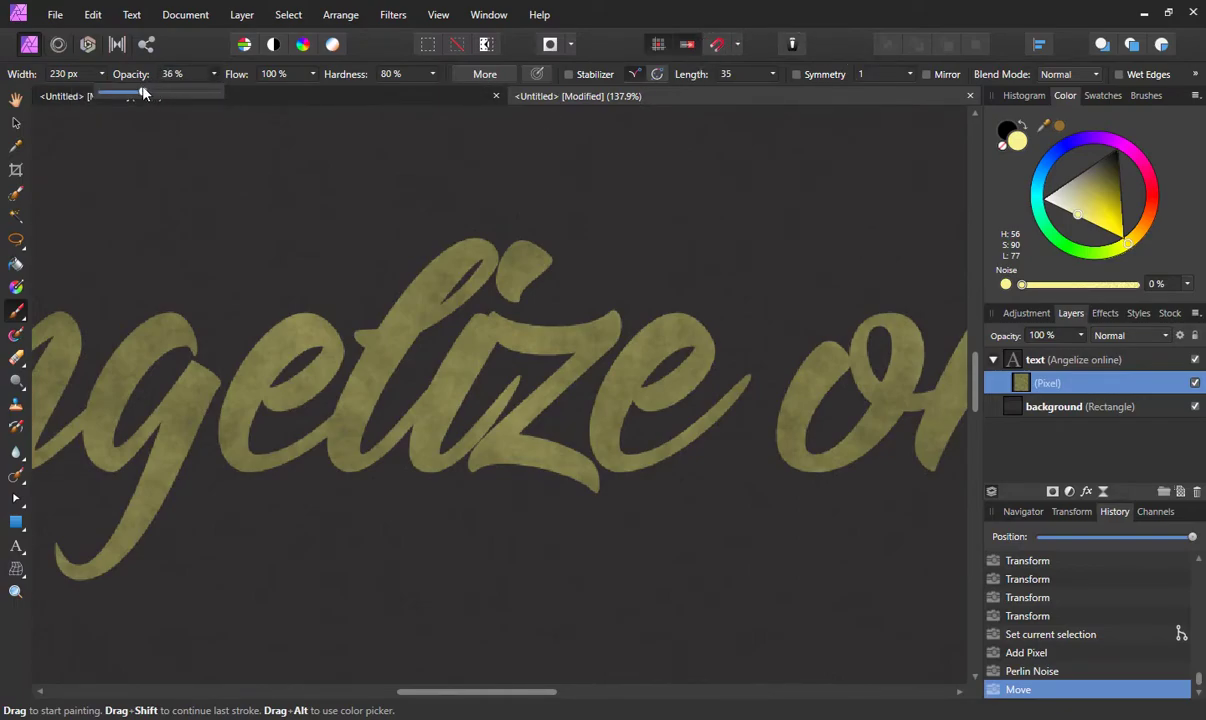
click(409, 350)
mouse_move(410, 358)
mouse_down()
mouse_move(398, 345)
mouse_move(323, 363)
mouse_move(272, 403)
mouse_up()
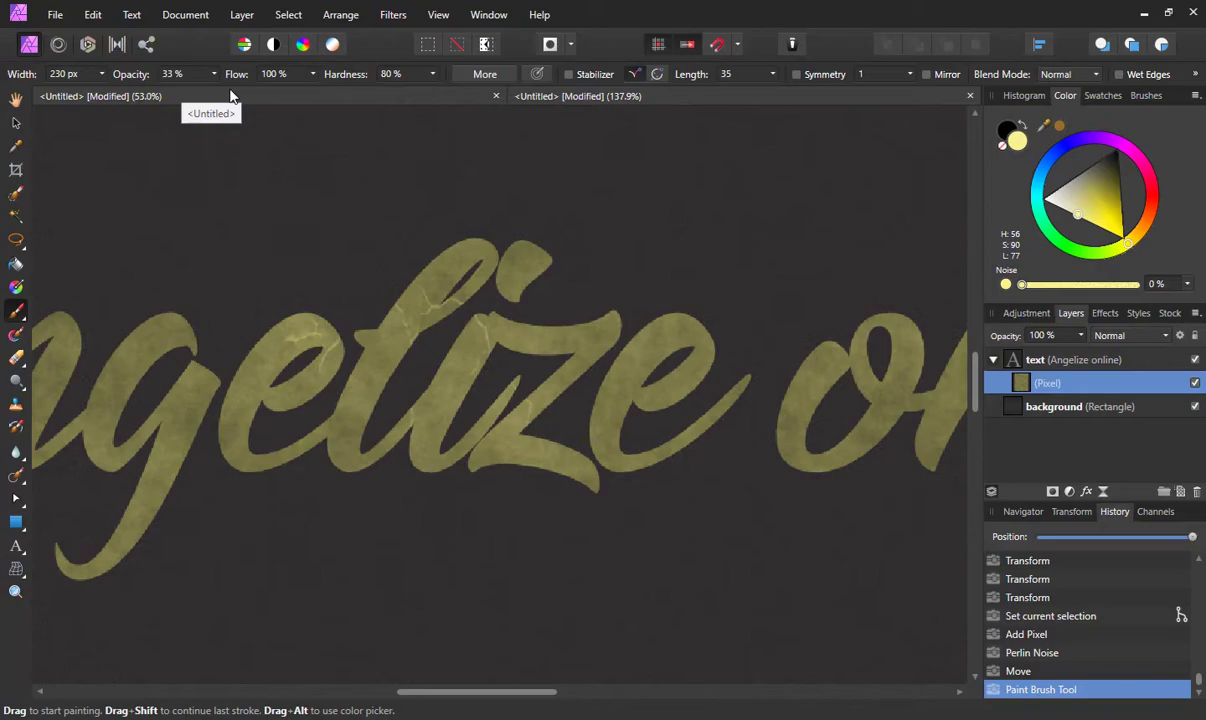
key(ctrl+z)
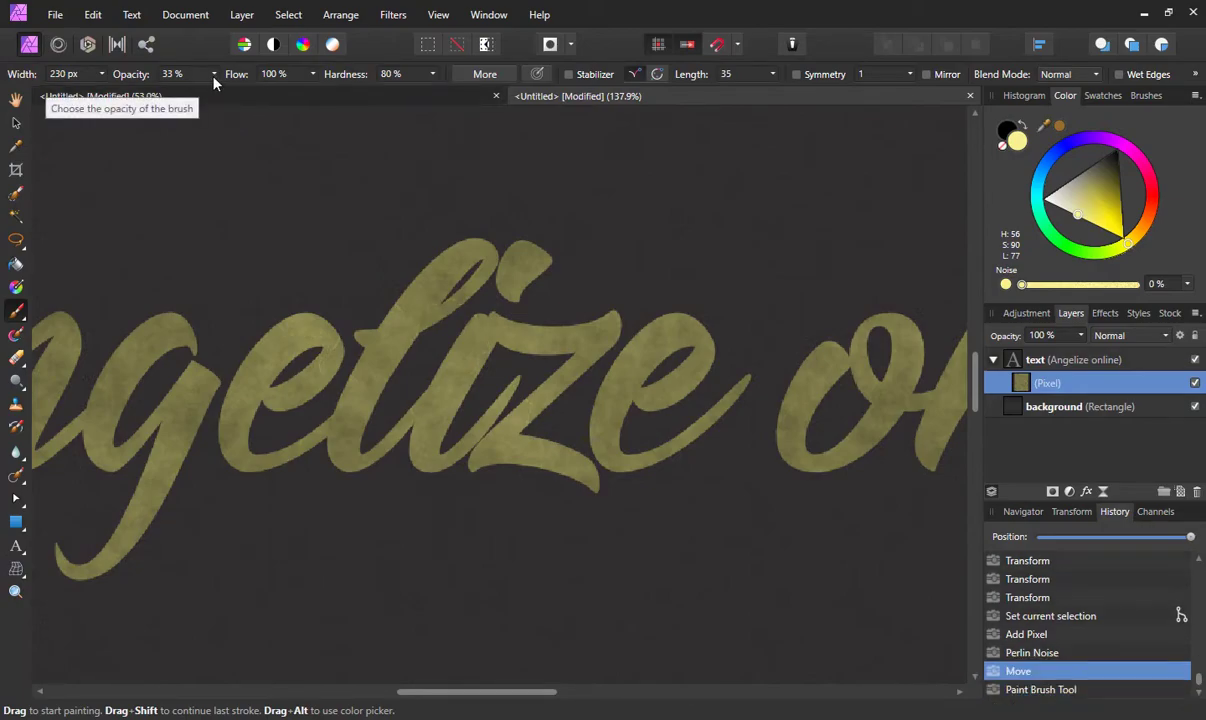
click(213, 74)
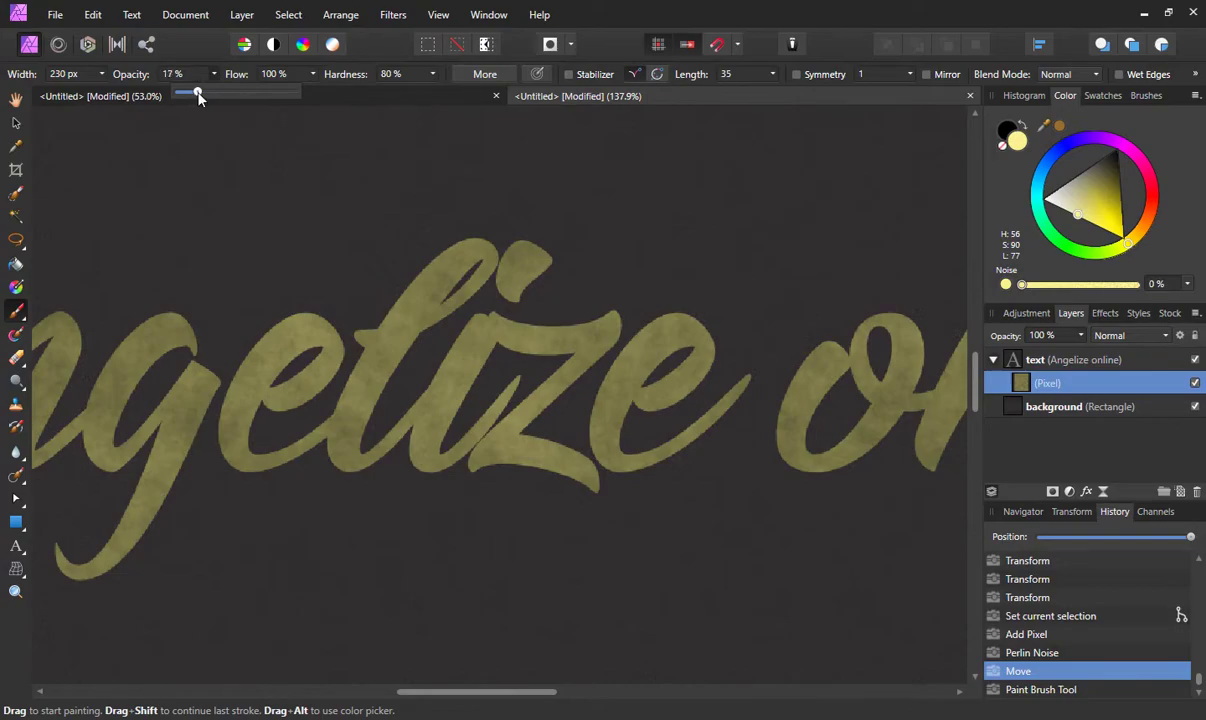
click(375, 380)
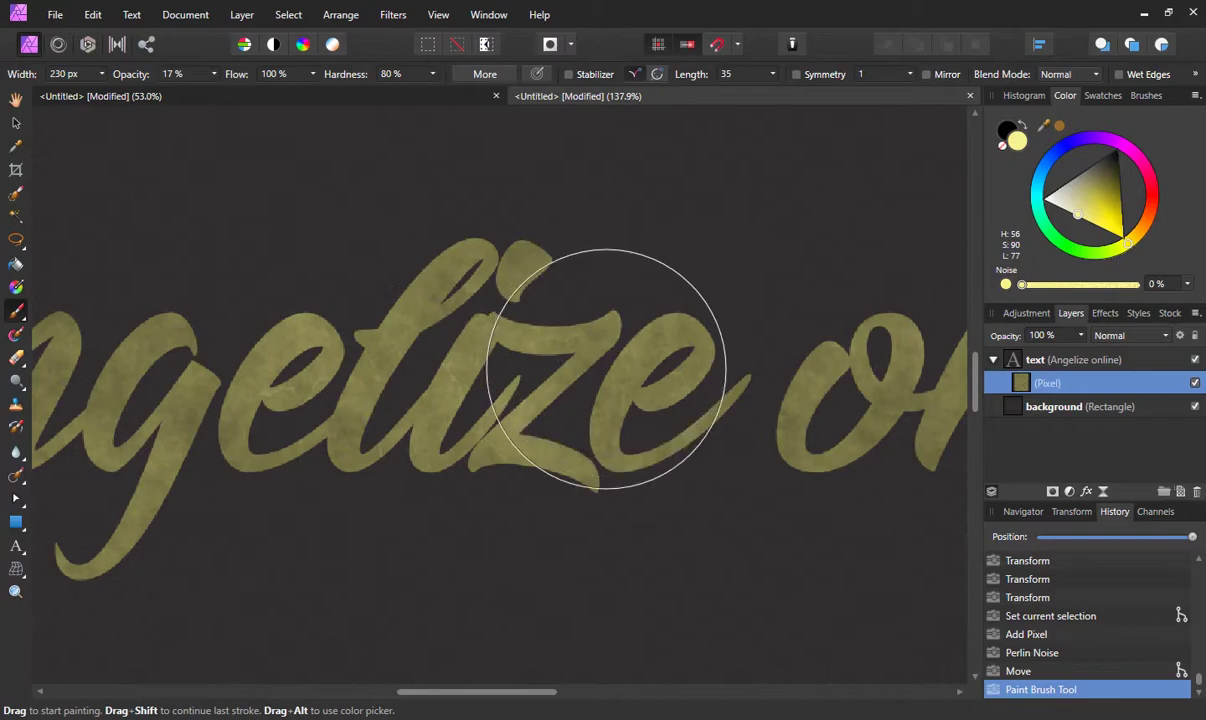
click(606, 369)
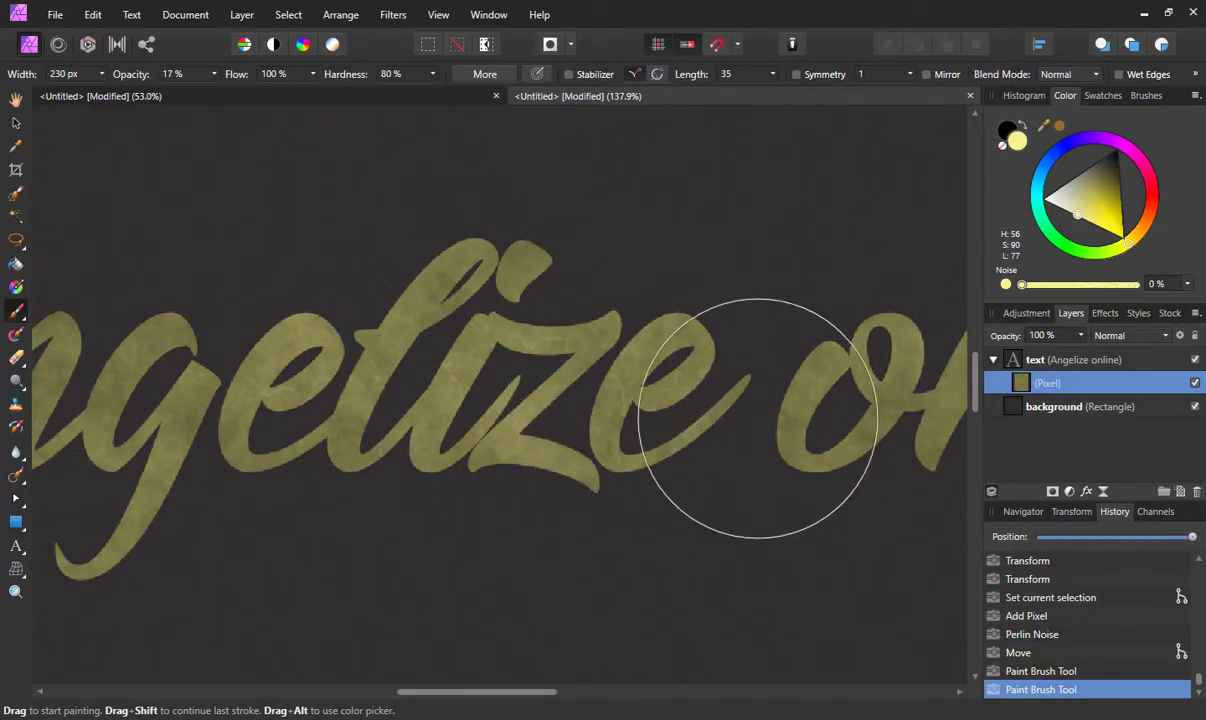
click(868, 400)
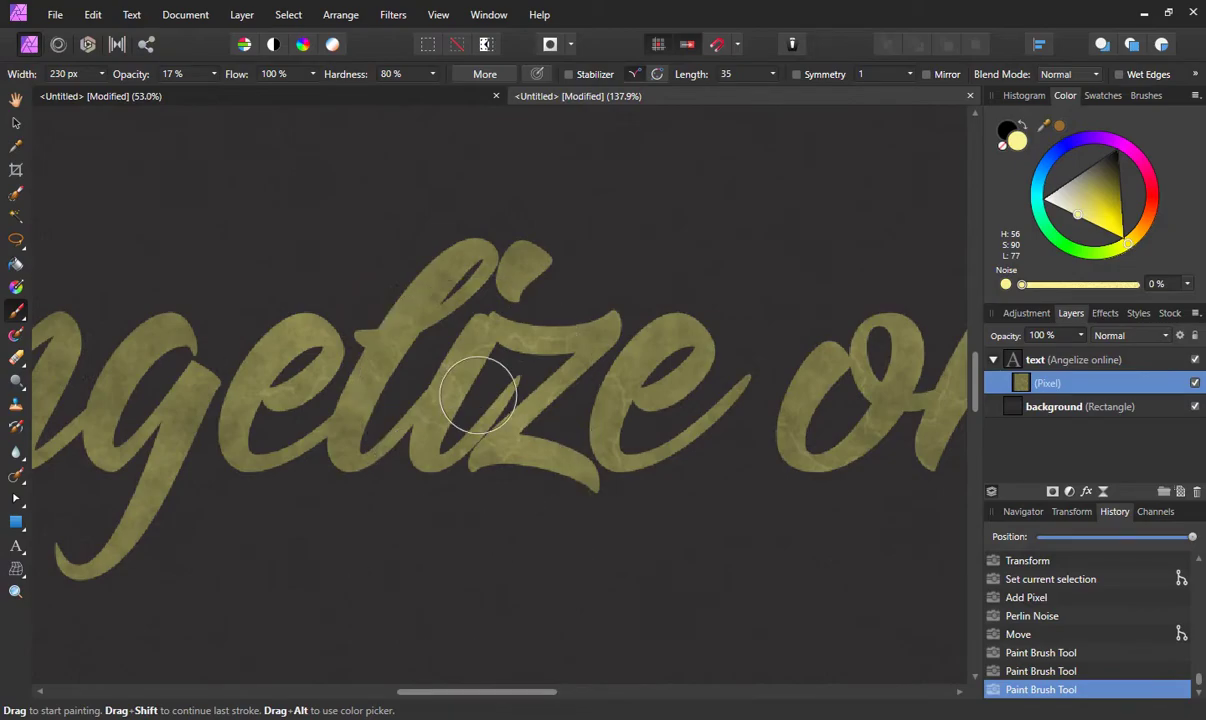
Step: Dab pale yellow onto the A, 'ne', z and g, then switch to the Move Tool
scroll(478, 394, down, 5)
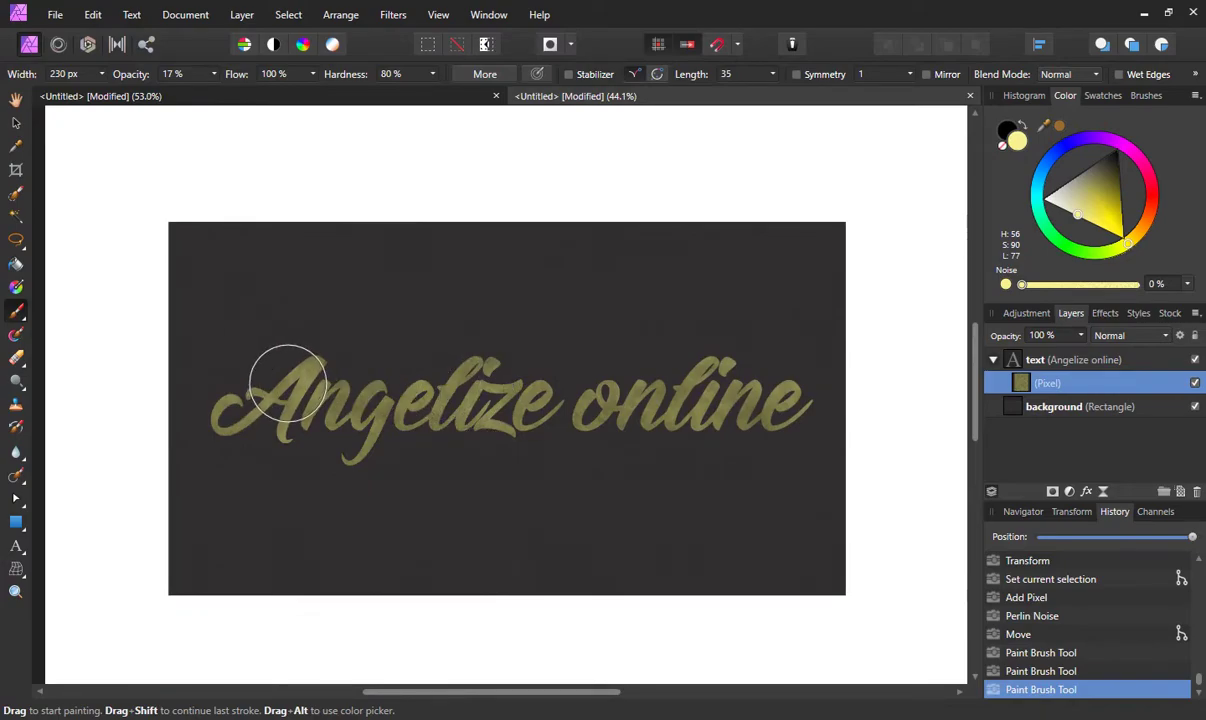
click(231, 417)
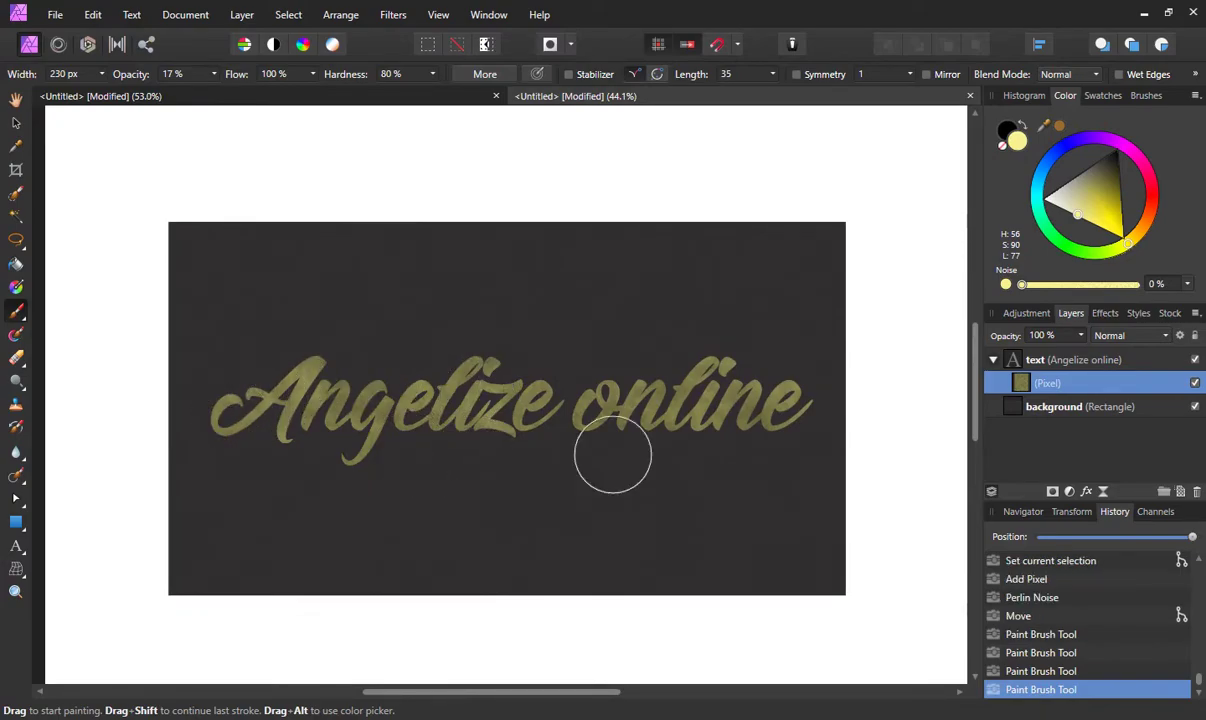
click(762, 431)
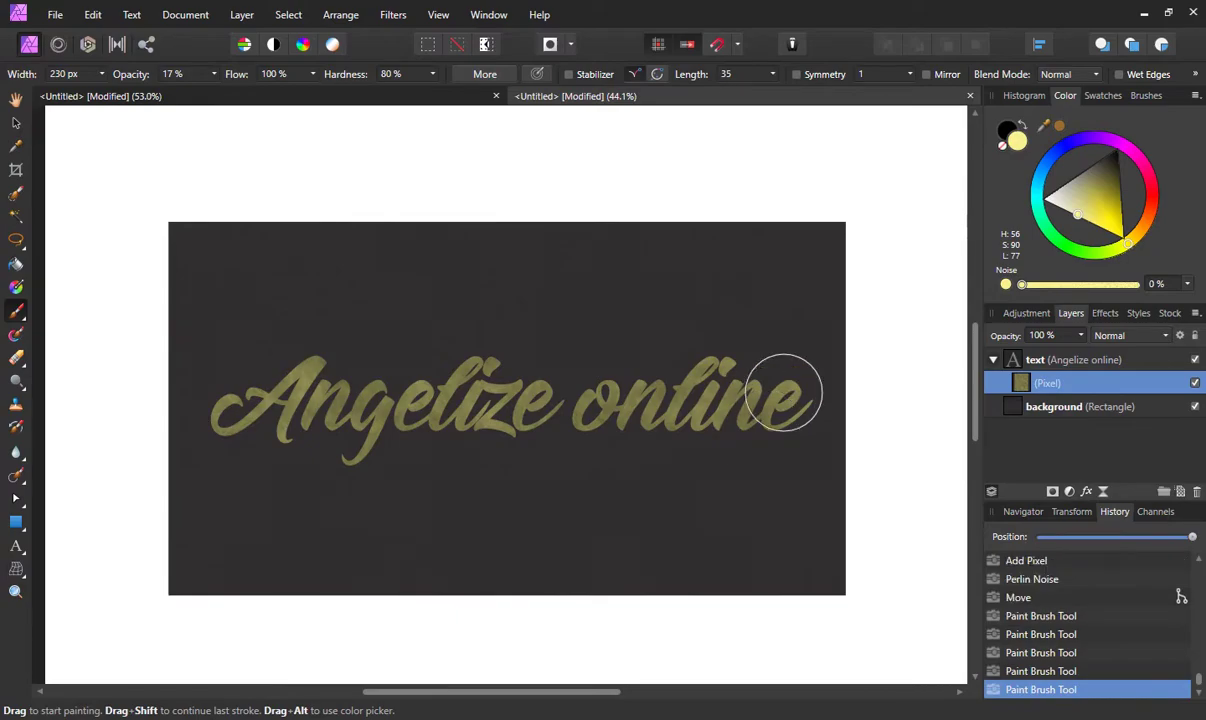
click(781, 398)
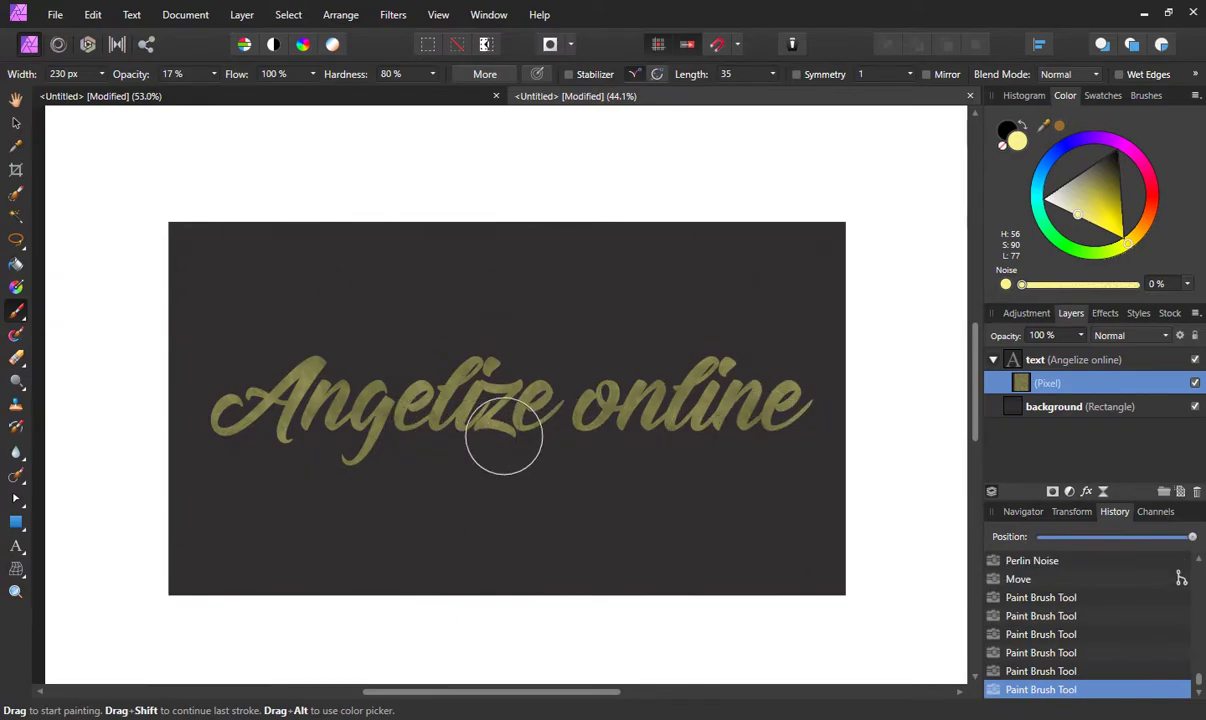
click(504, 436)
click(350, 458)
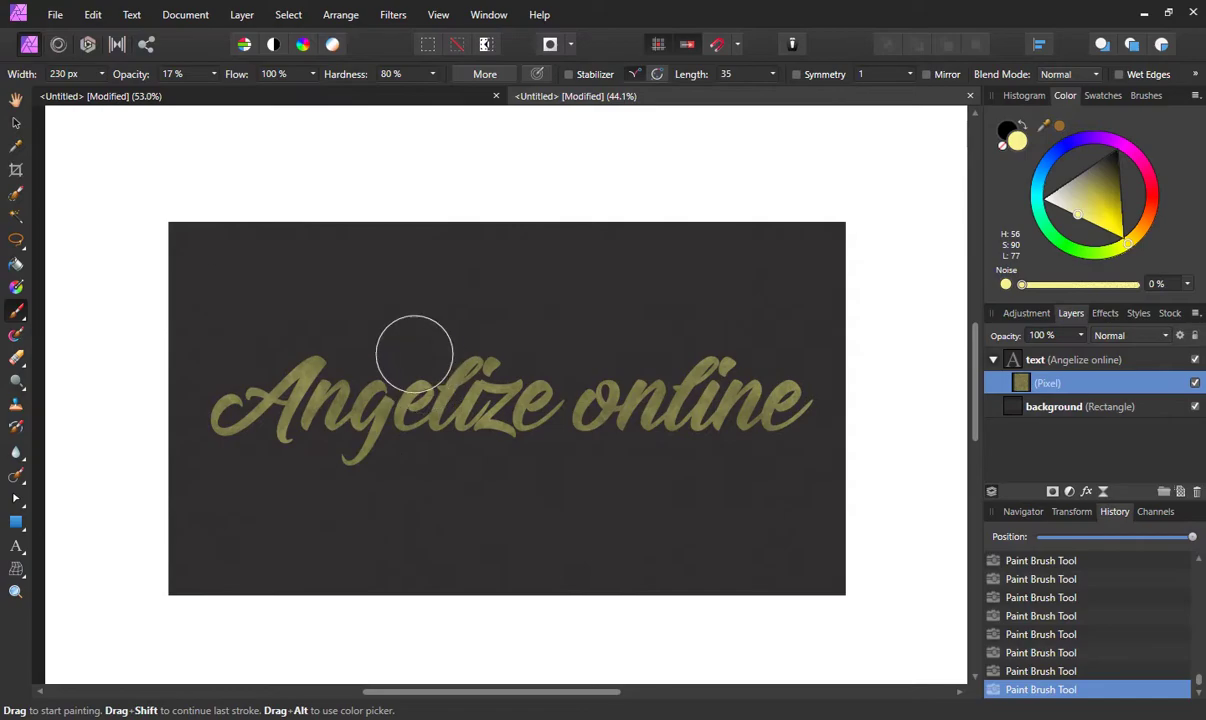
scroll(430, 420, up, 2)
scroll(429, 410, up, 2)
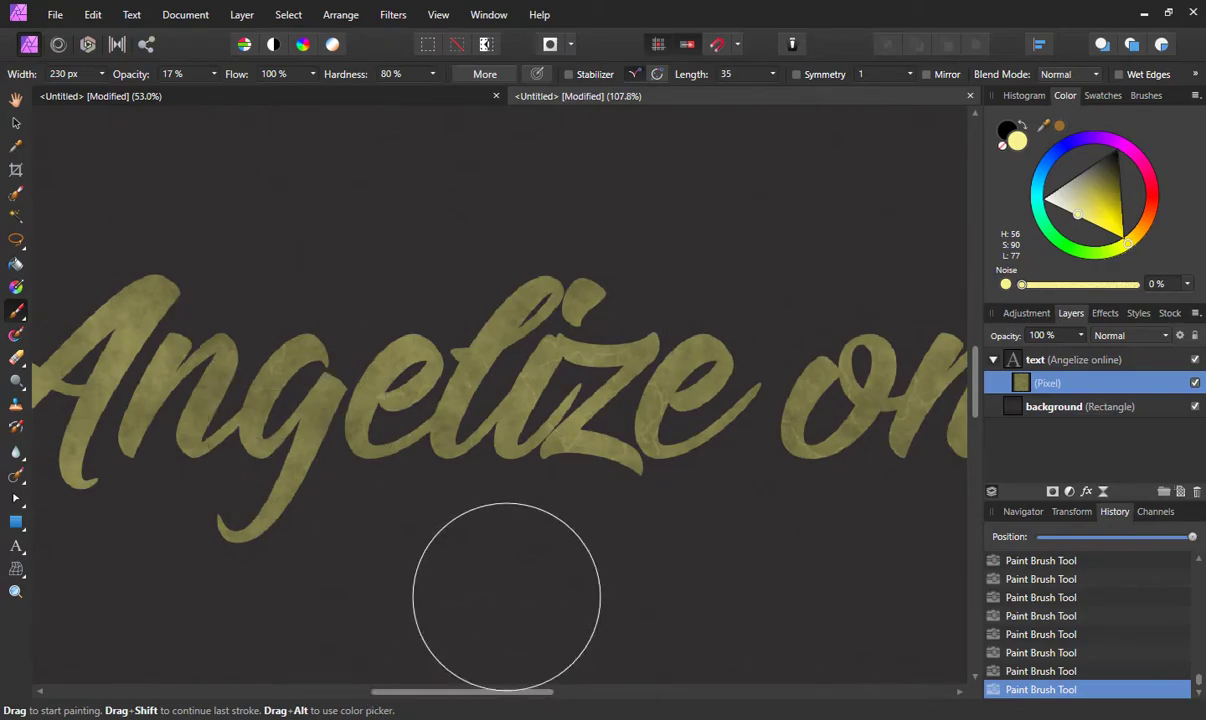
scroll(510, 588, down, 3)
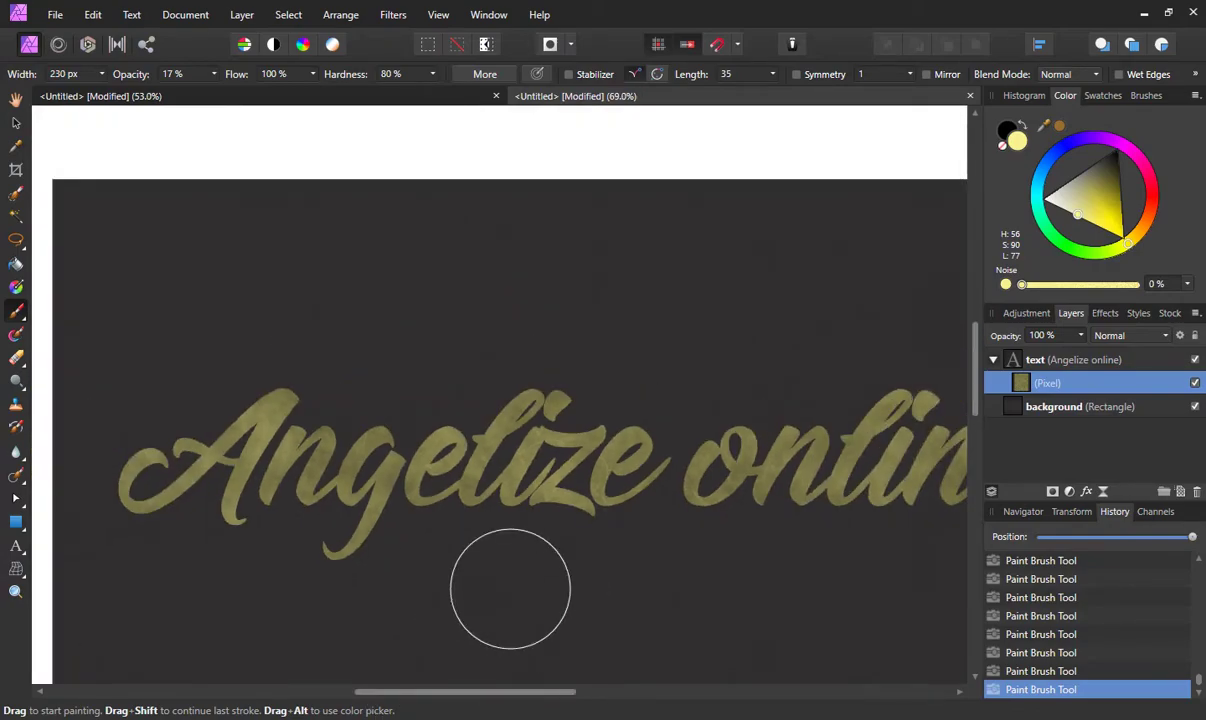
scroll(510, 588, down, 1)
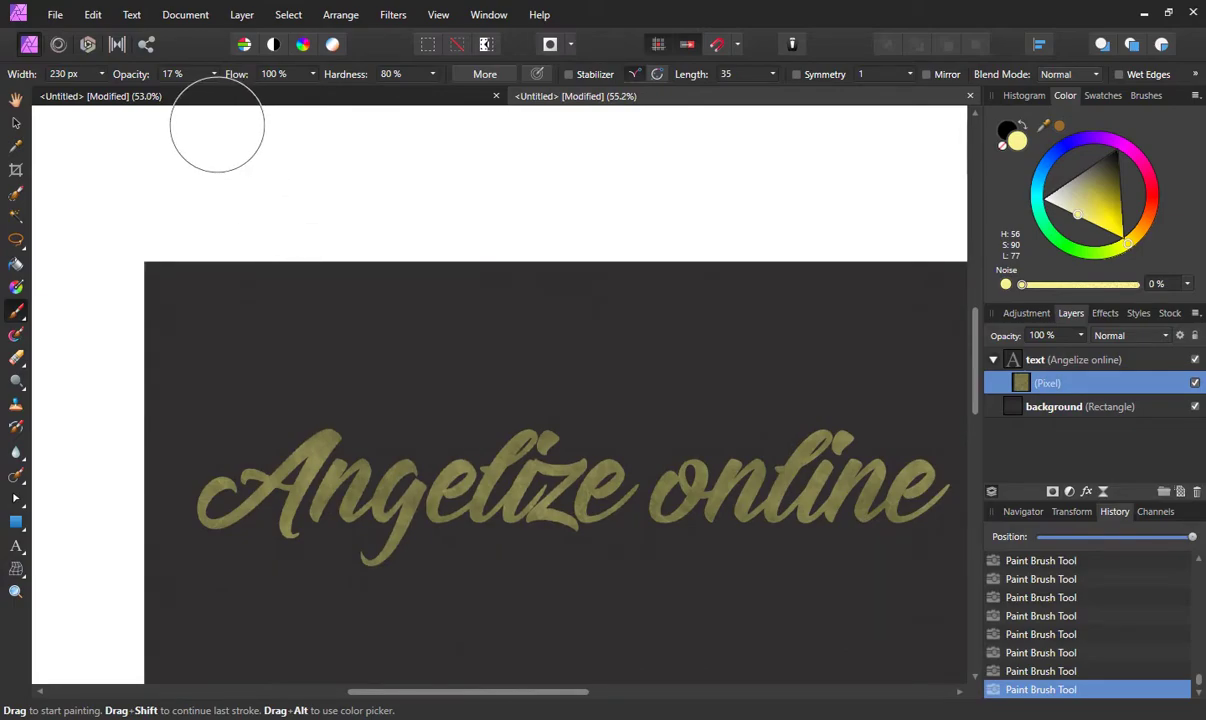
click(16, 123)
scroll(631, 545, up, 2)
drag(631, 545, 631, 428)
scroll(631, 428, down, 1)
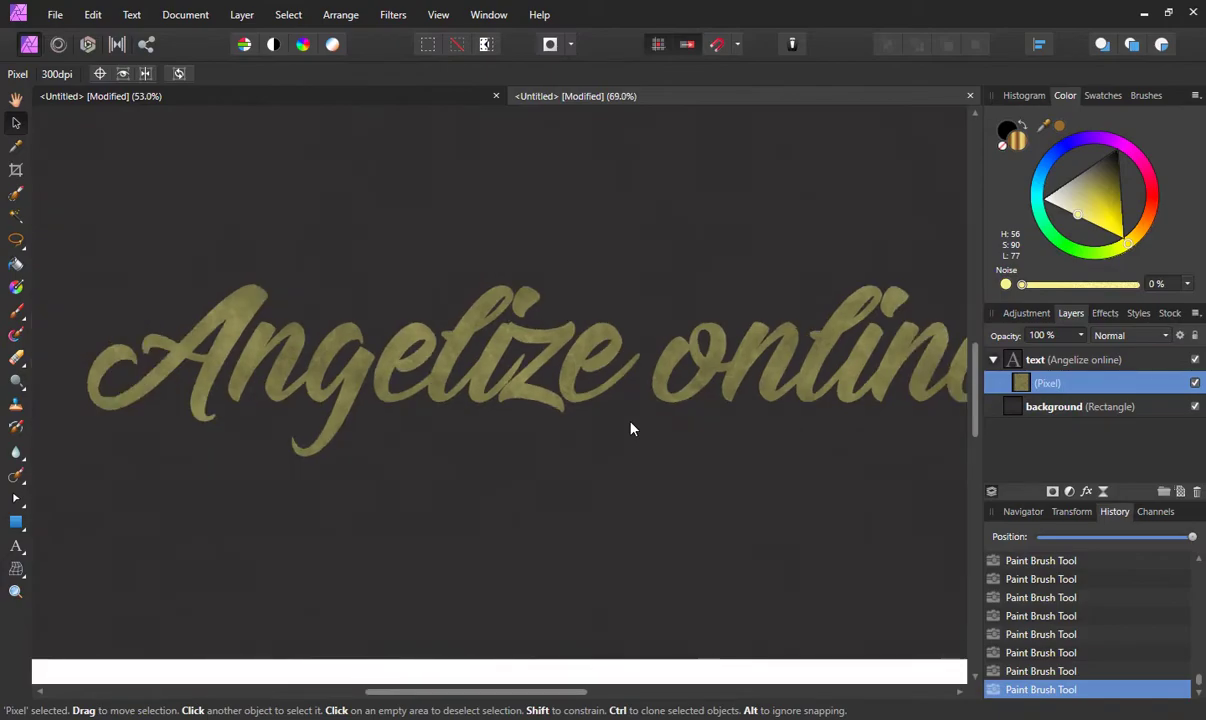
scroll(631, 428, down, 1)
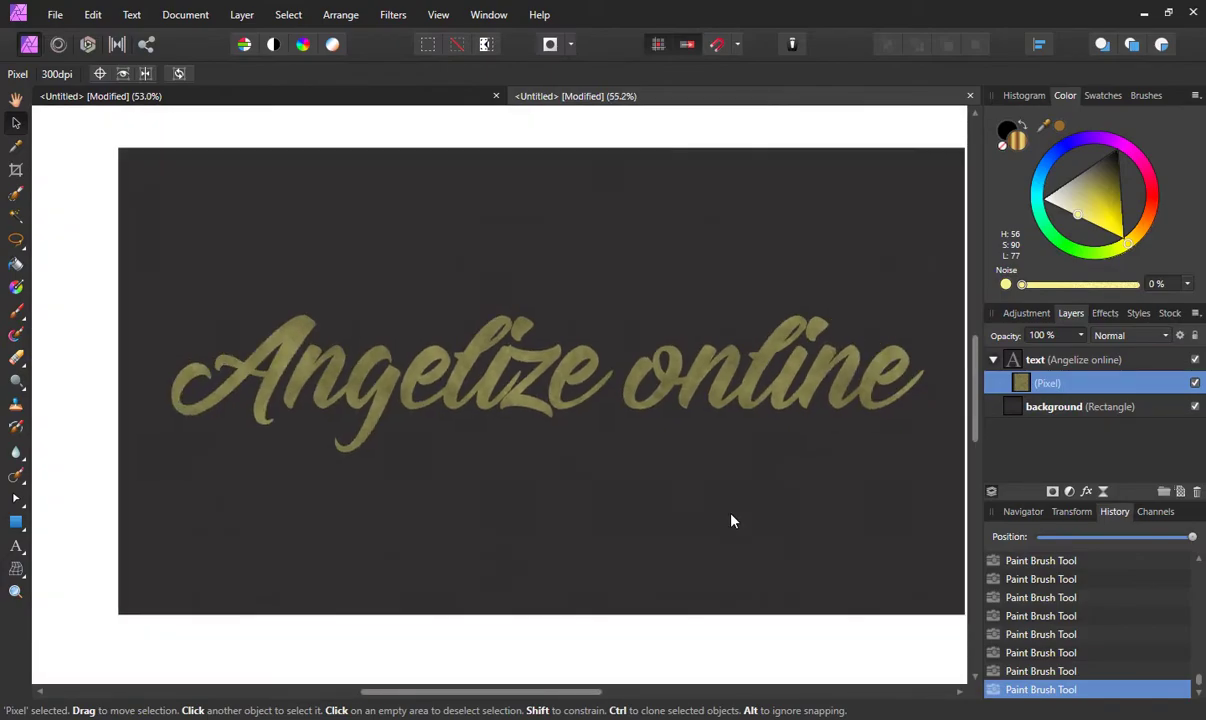
drag(731, 521, 707, 530)
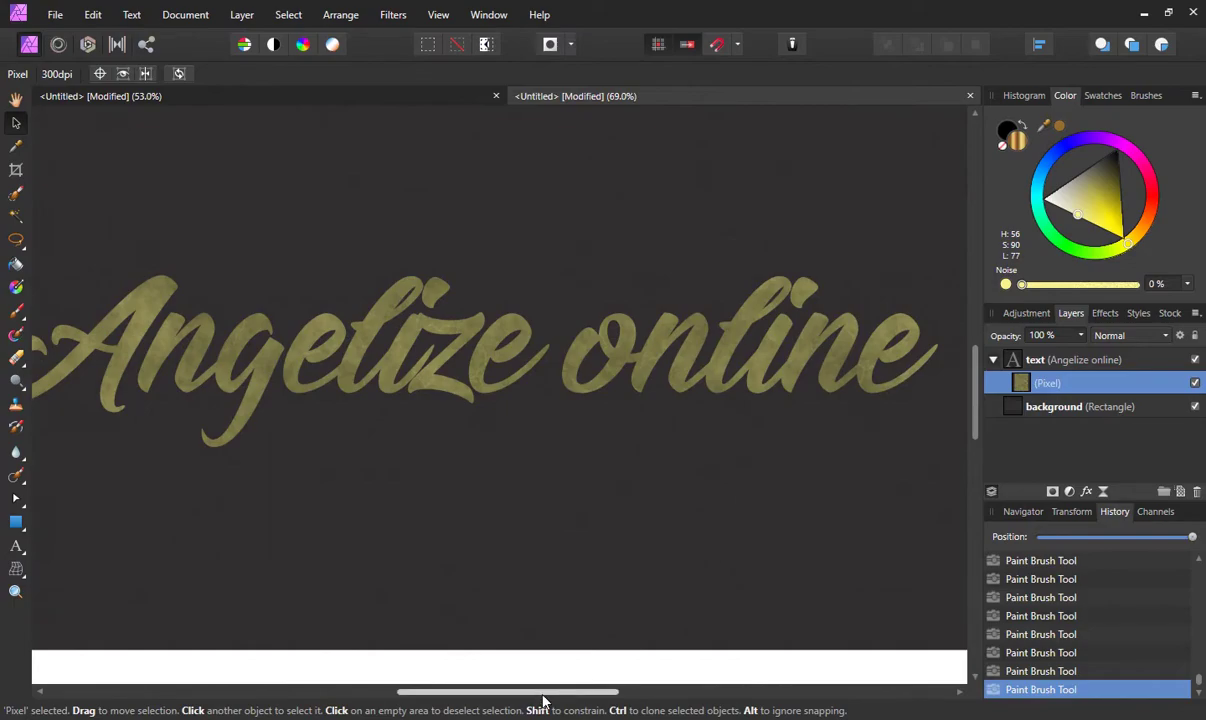
drag(543, 697, 532, 694)
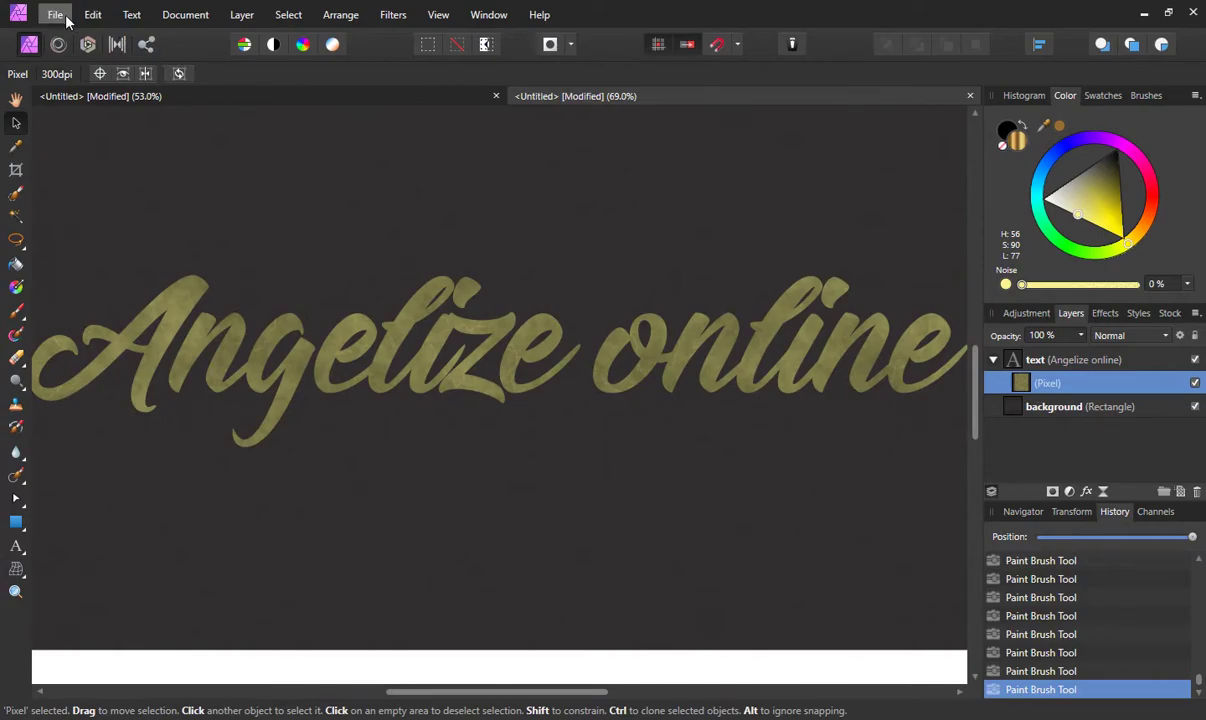
Step: Add a Lighting Filter live filter layer with its default spotlight
click(240, 16)
mouse_move(160, 168)
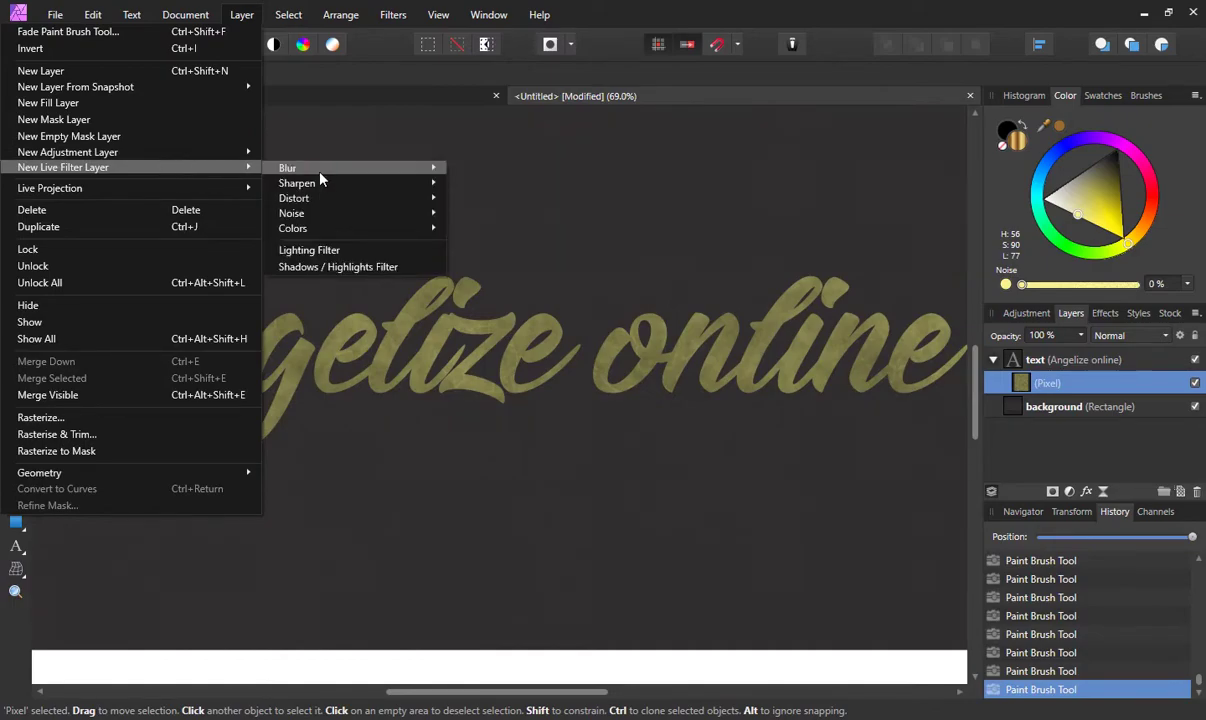
click(330, 254)
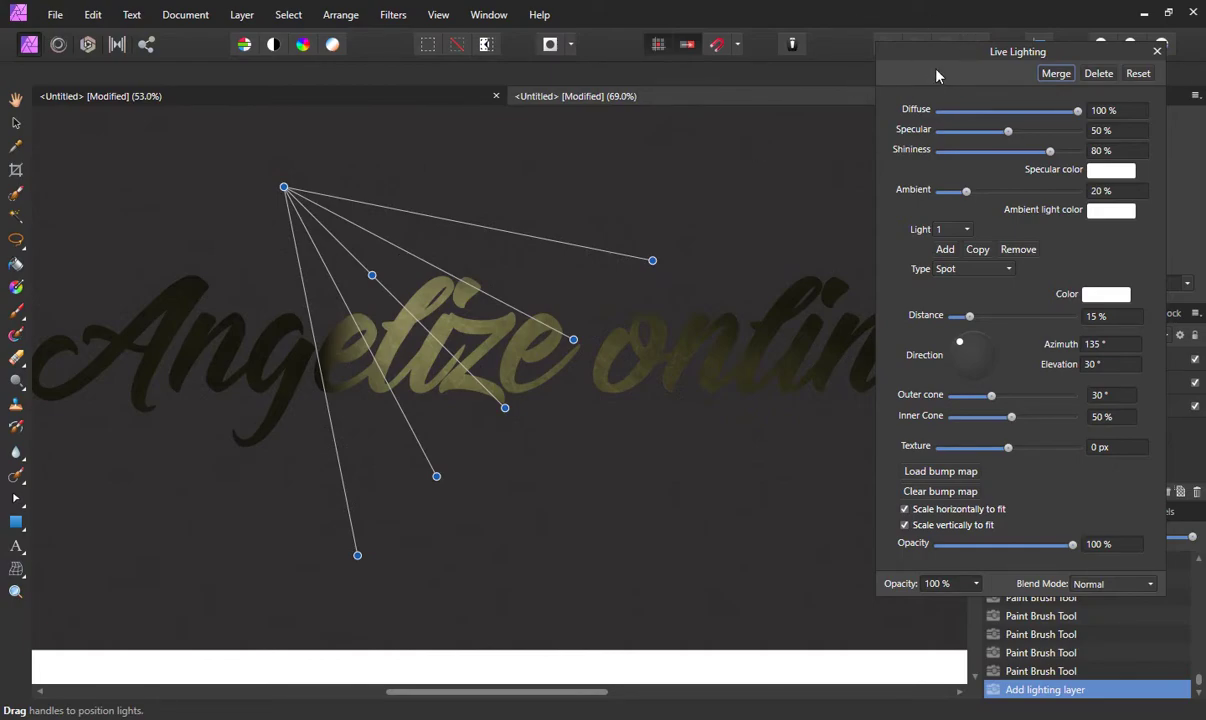
Step: Move the Lighting filter out of the Pixel layer to sit directly inside the text layer
drag(933, 51, 657, 36)
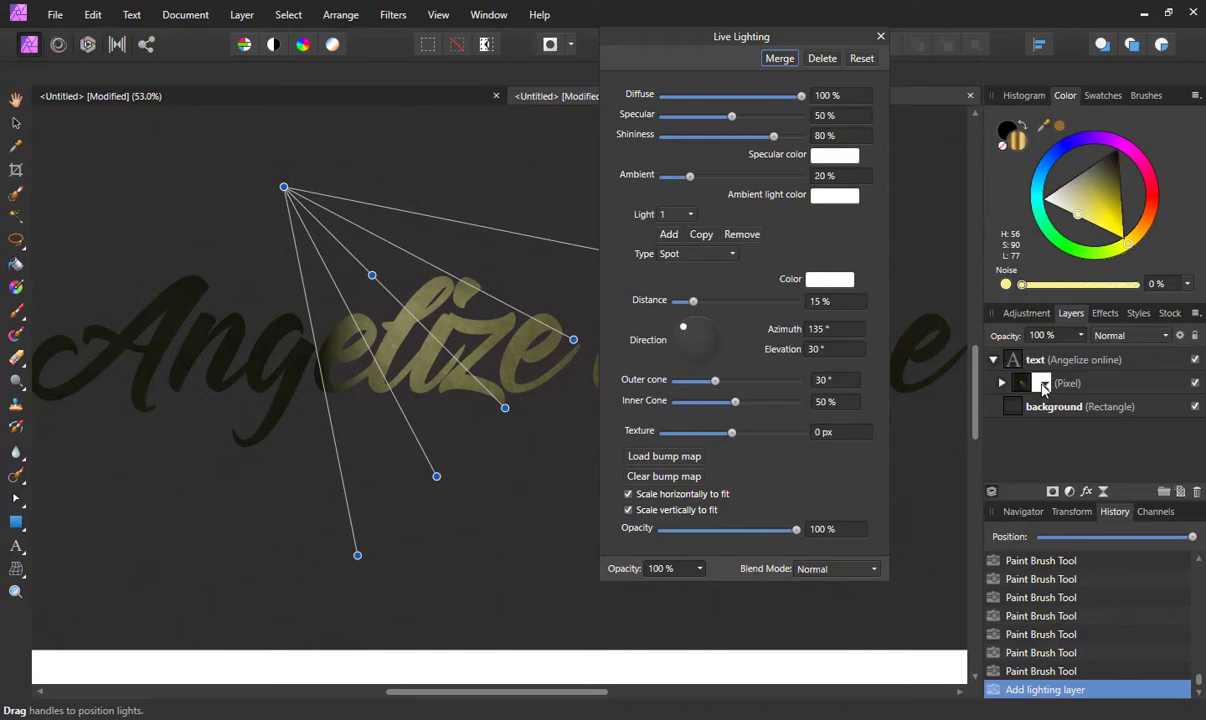
click(1043, 388)
click(1002, 385)
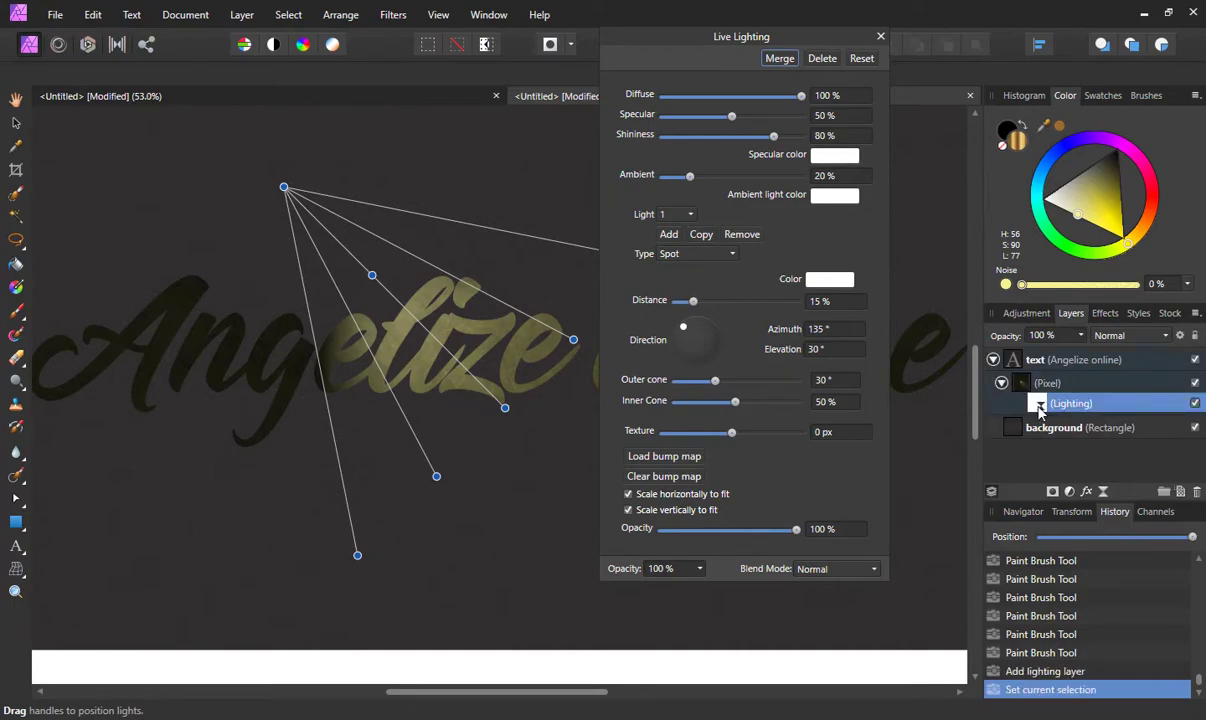
drag(1040, 408, 1036, 365)
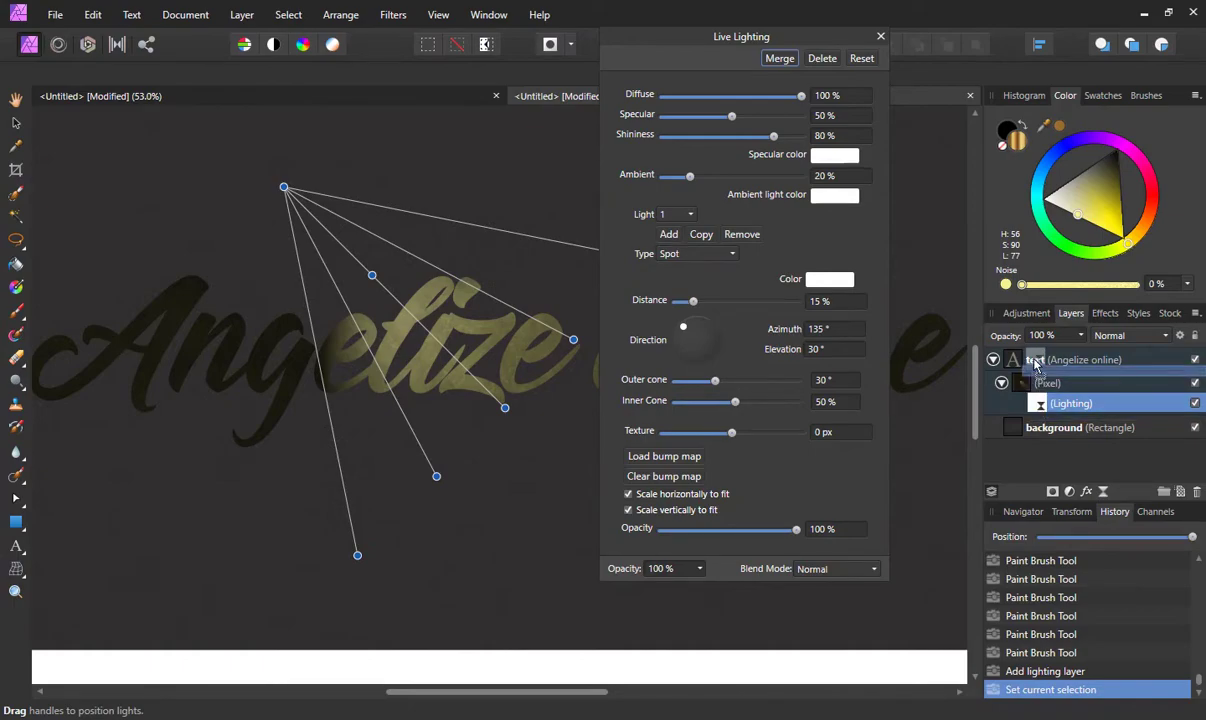
drag(1036, 365, 1036, 366)
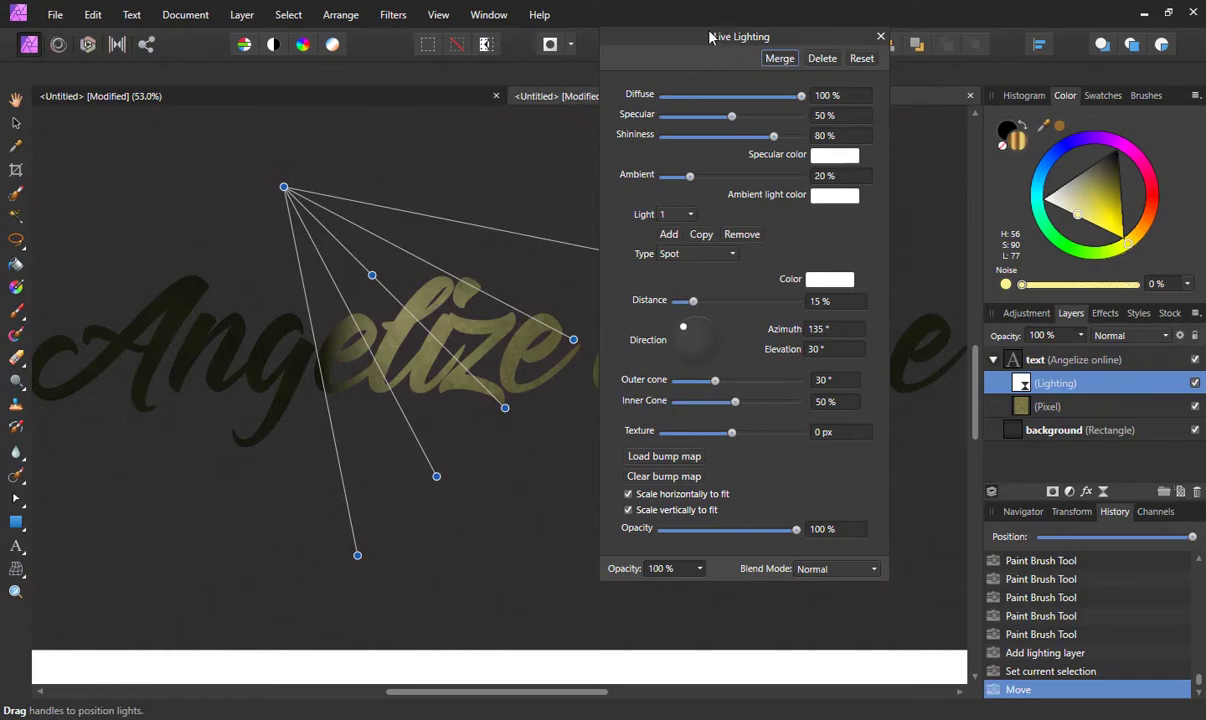
Step: Reposition the spot light source near the text and widen its cones to about 74% inner and 59° outer
drag(710, 37, 1044, 28)
scroll(511, 357, down, 1)
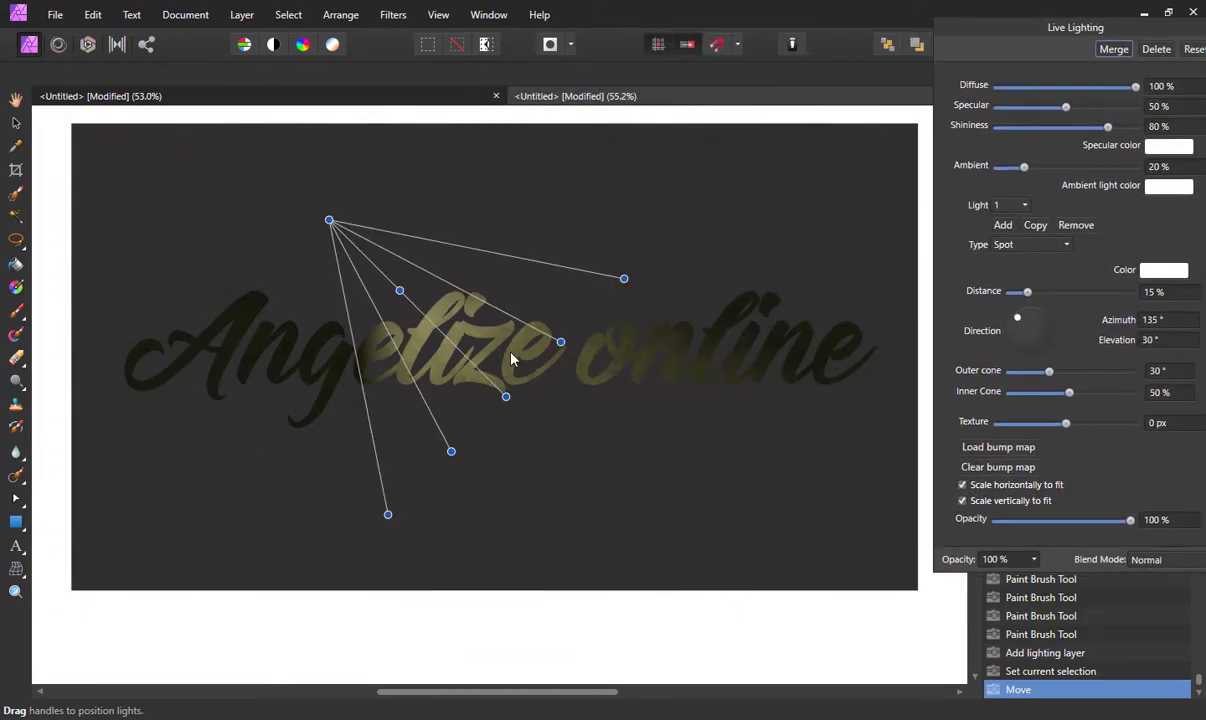
scroll(511, 357, down, 1)
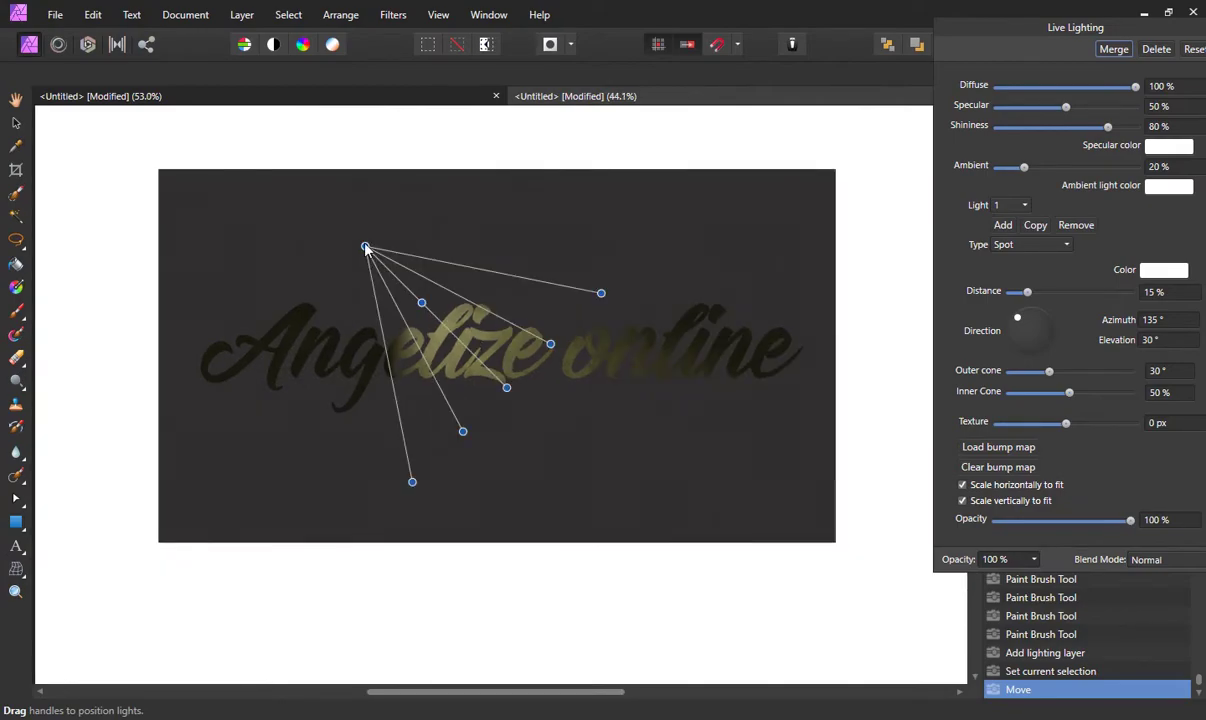
drag(366, 249, 204, 192)
drag(377, 590, 135, 600)
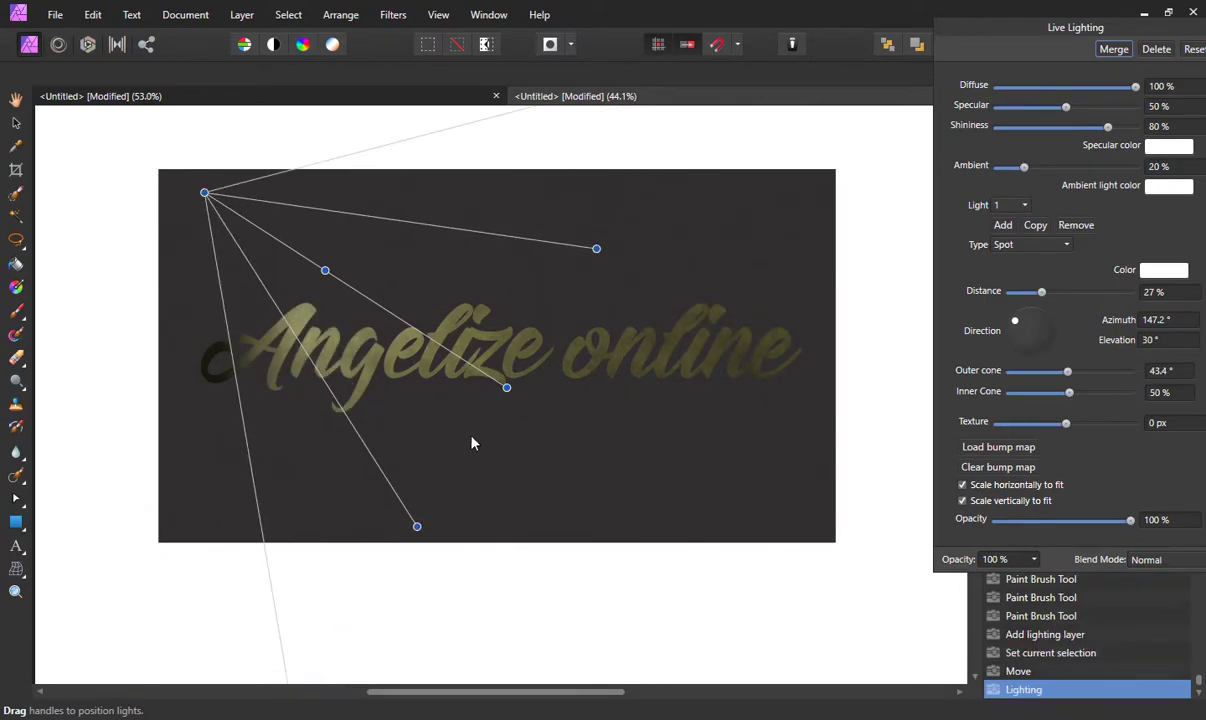
drag(204, 192, 290, 137)
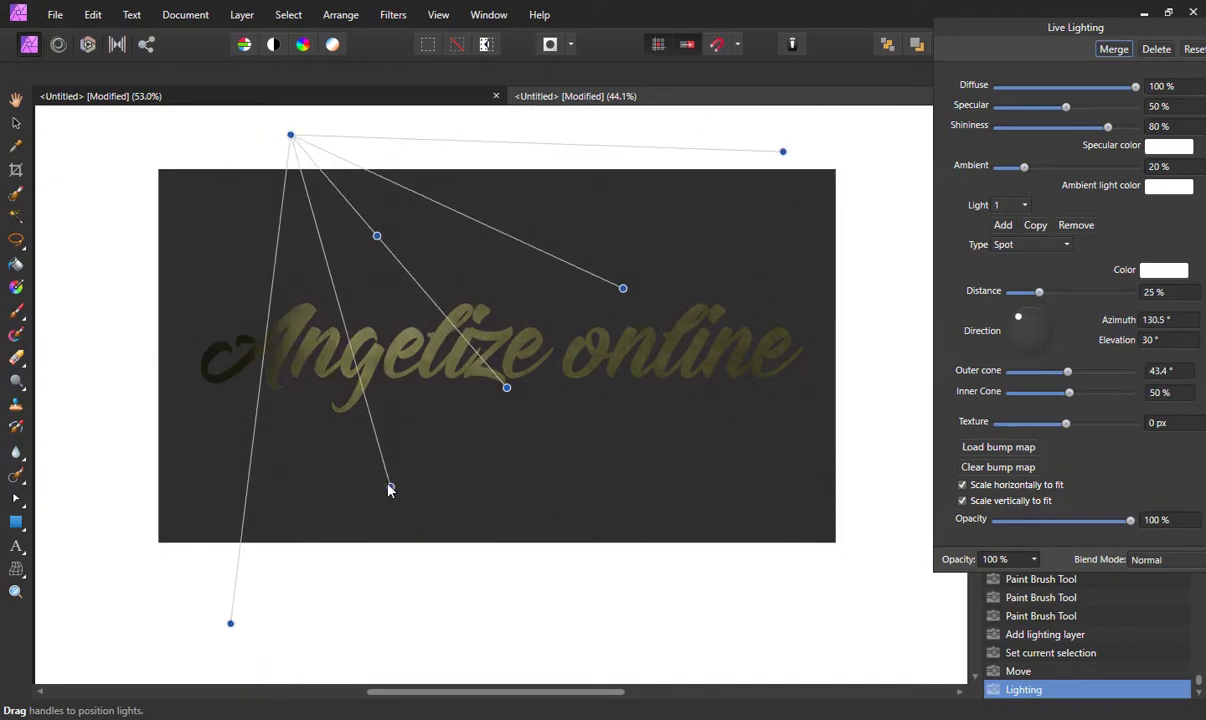
drag(387, 488, 299, 507)
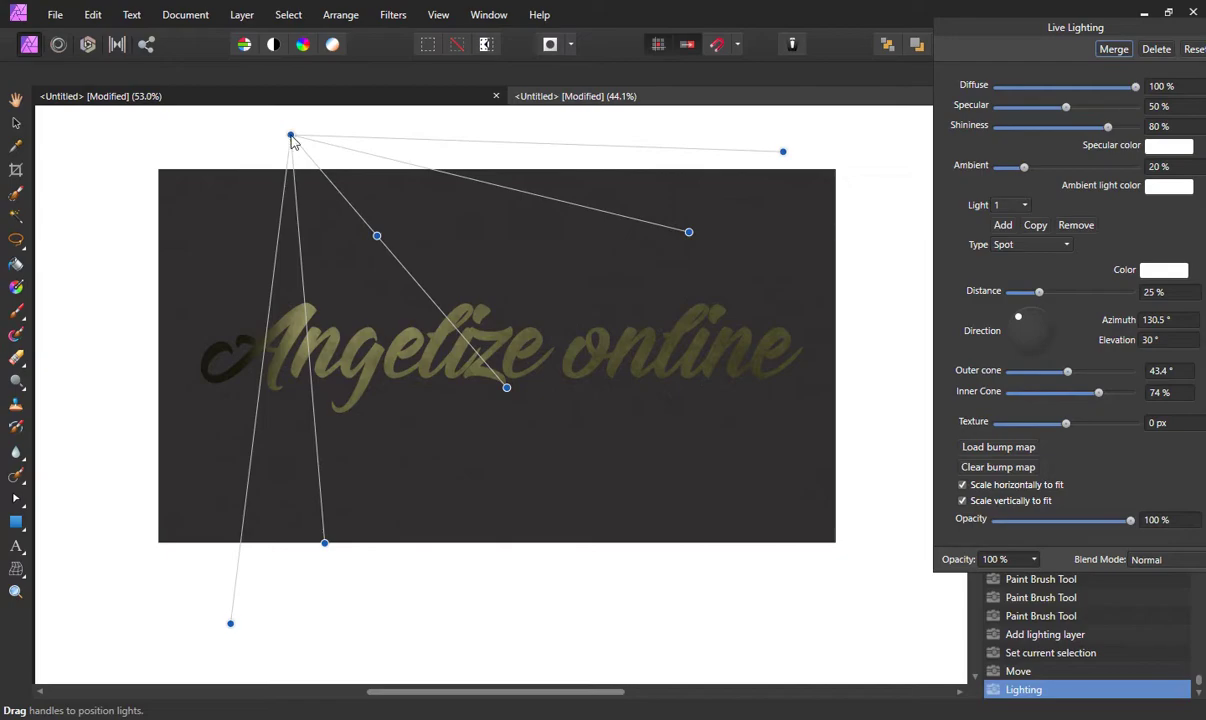
drag(291, 137, 345, 218)
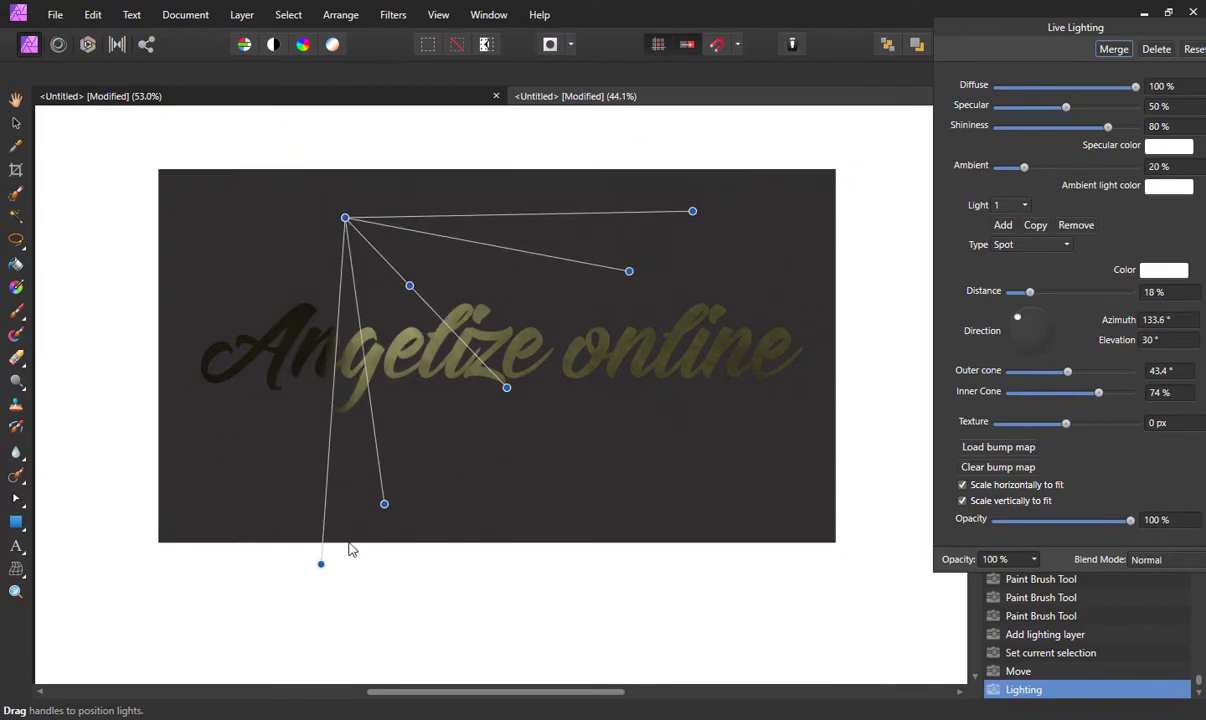
drag(321, 565, 35, 565)
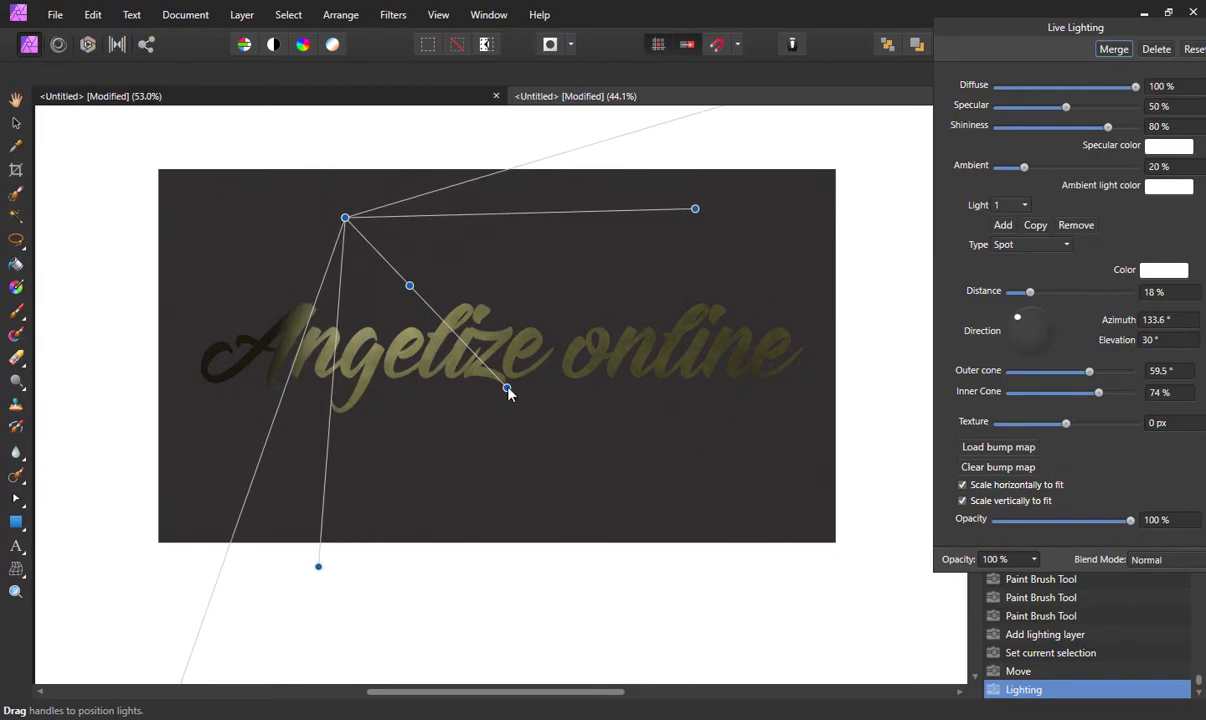
Step: Shift the spot light up-left, widen the inner cone to 92% and raise elevation to about 42°
drag(508, 390, 434, 379)
scroll(523, 267, down, 2)
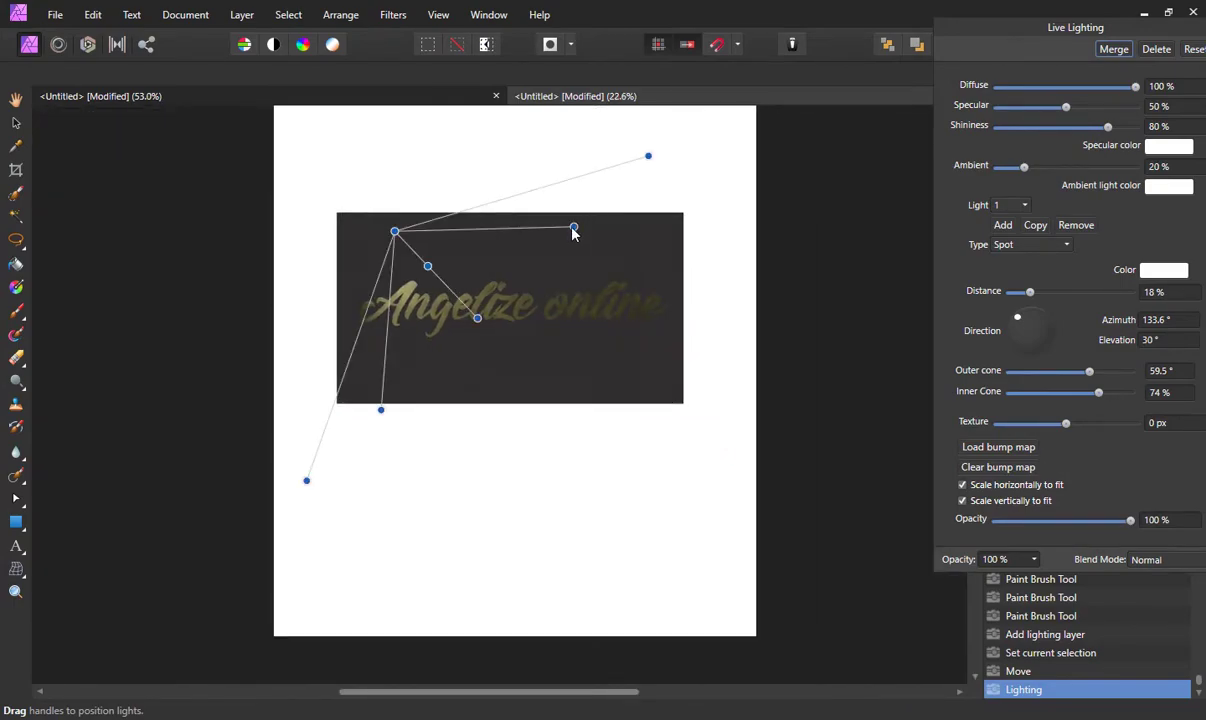
drag(573, 227, 632, 207)
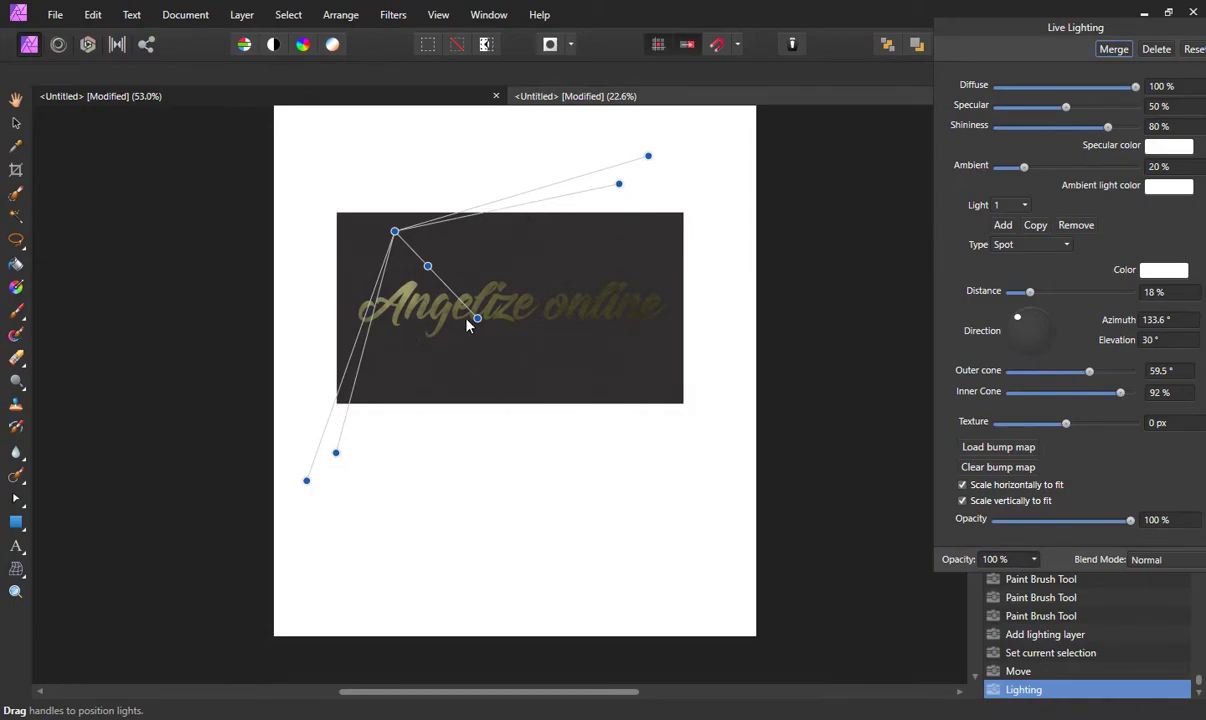
drag(395, 232, 411, 202)
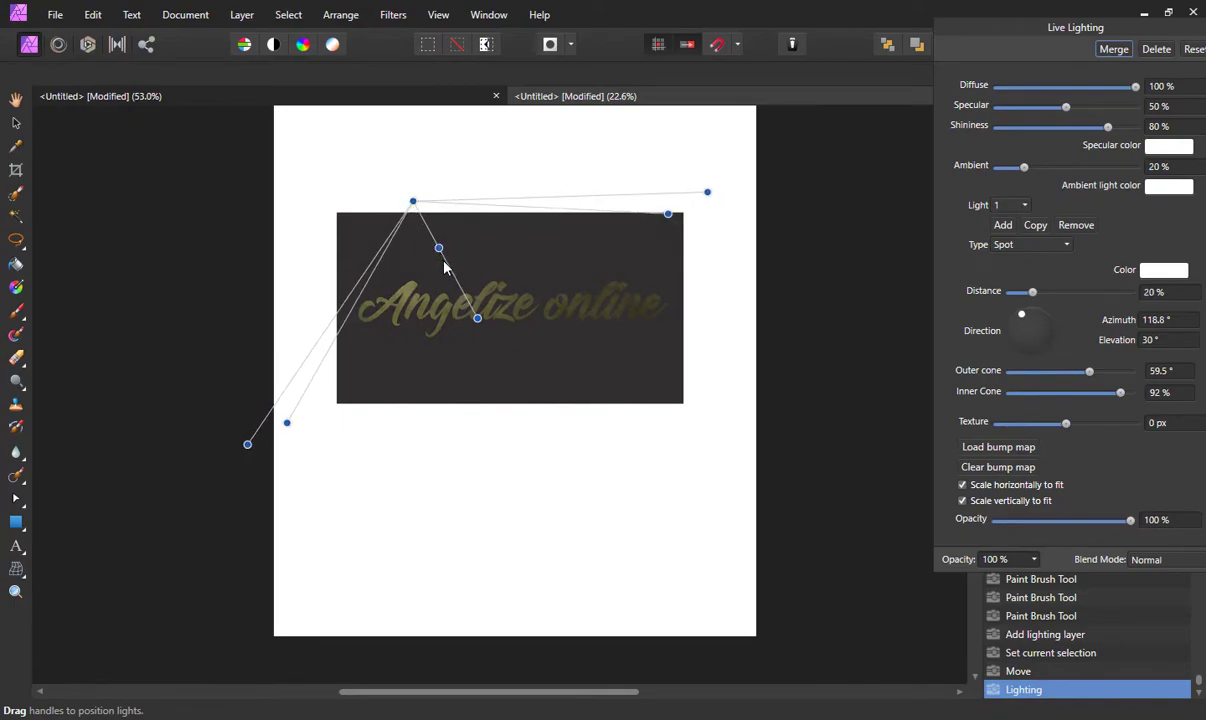
drag(438, 248, 451, 270)
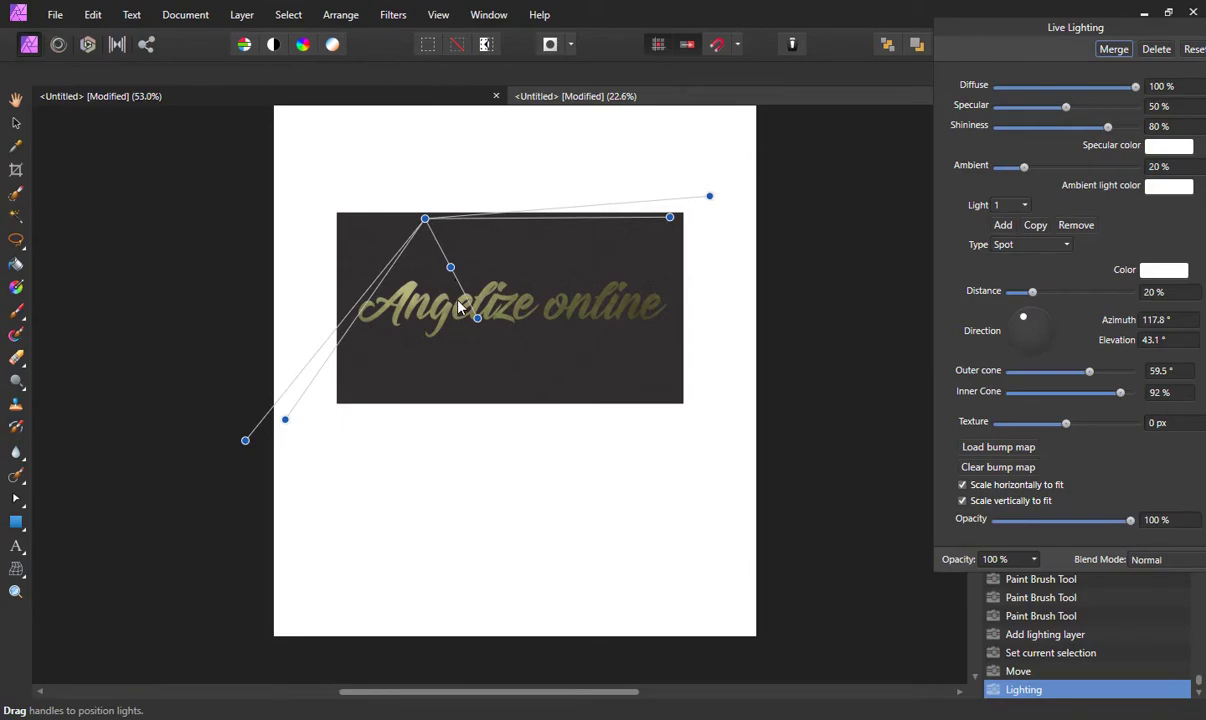
scroll(457, 304, up, 3)
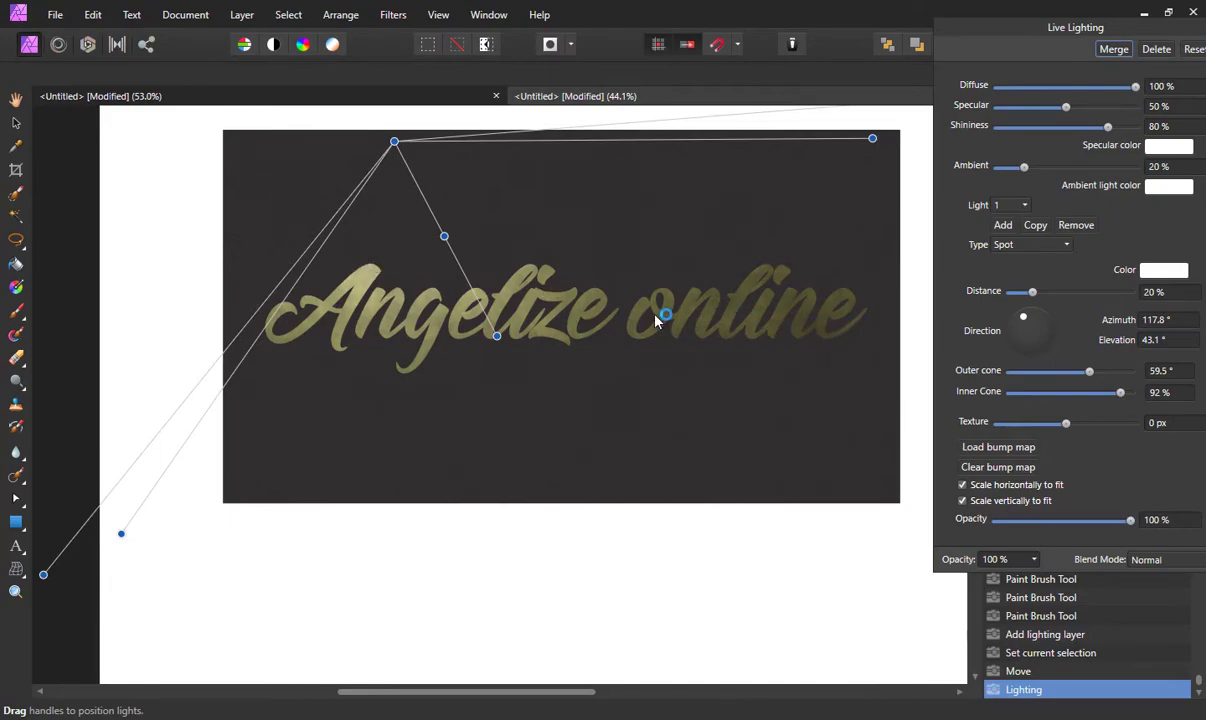
scroll(657, 320, down, 2)
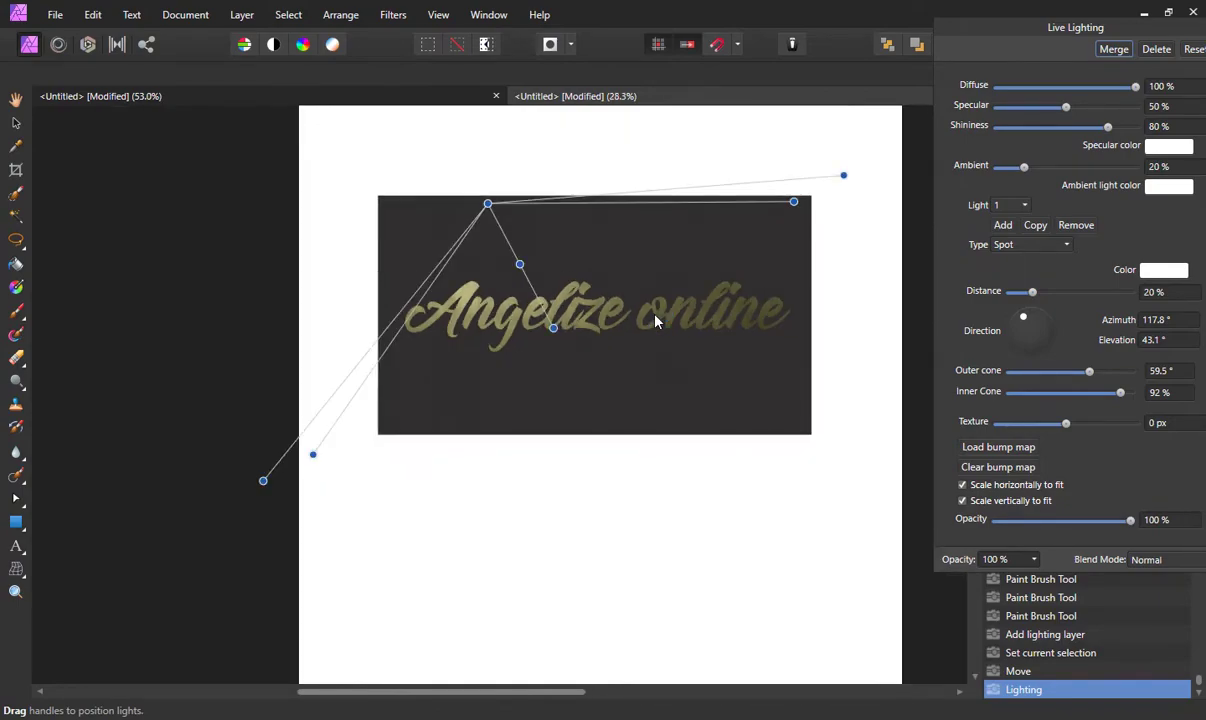
scroll(657, 320, down, 1)
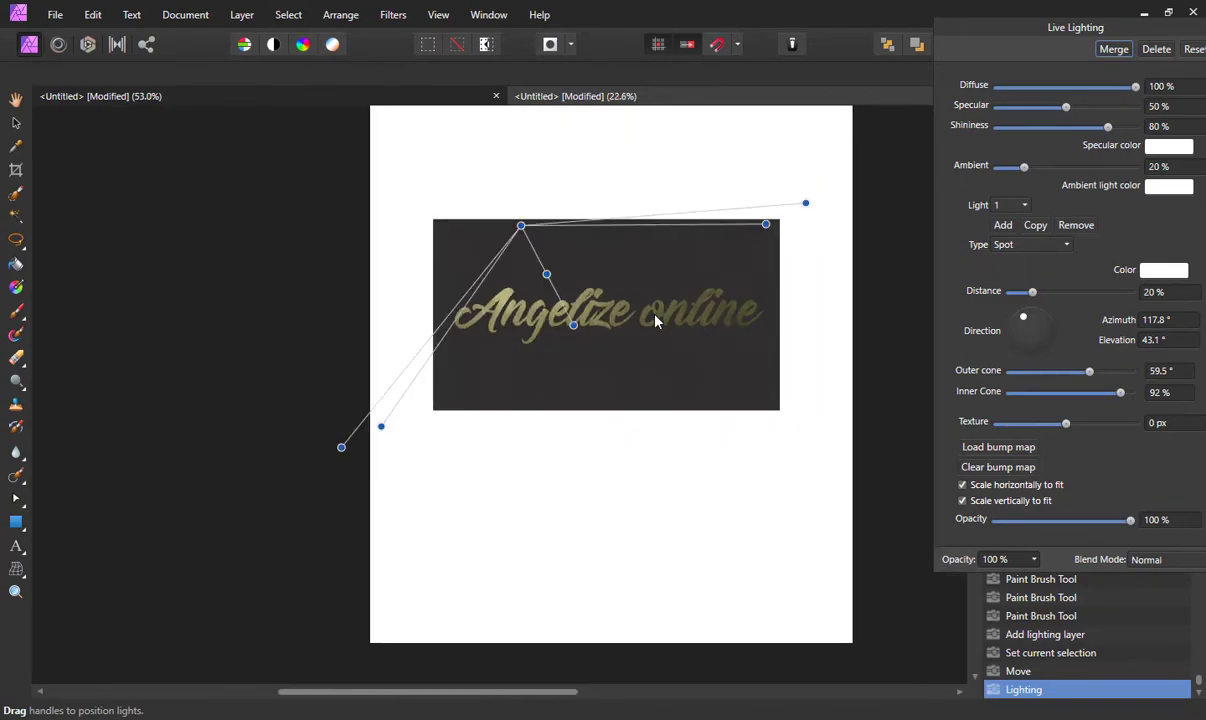
scroll(657, 320, up, 2)
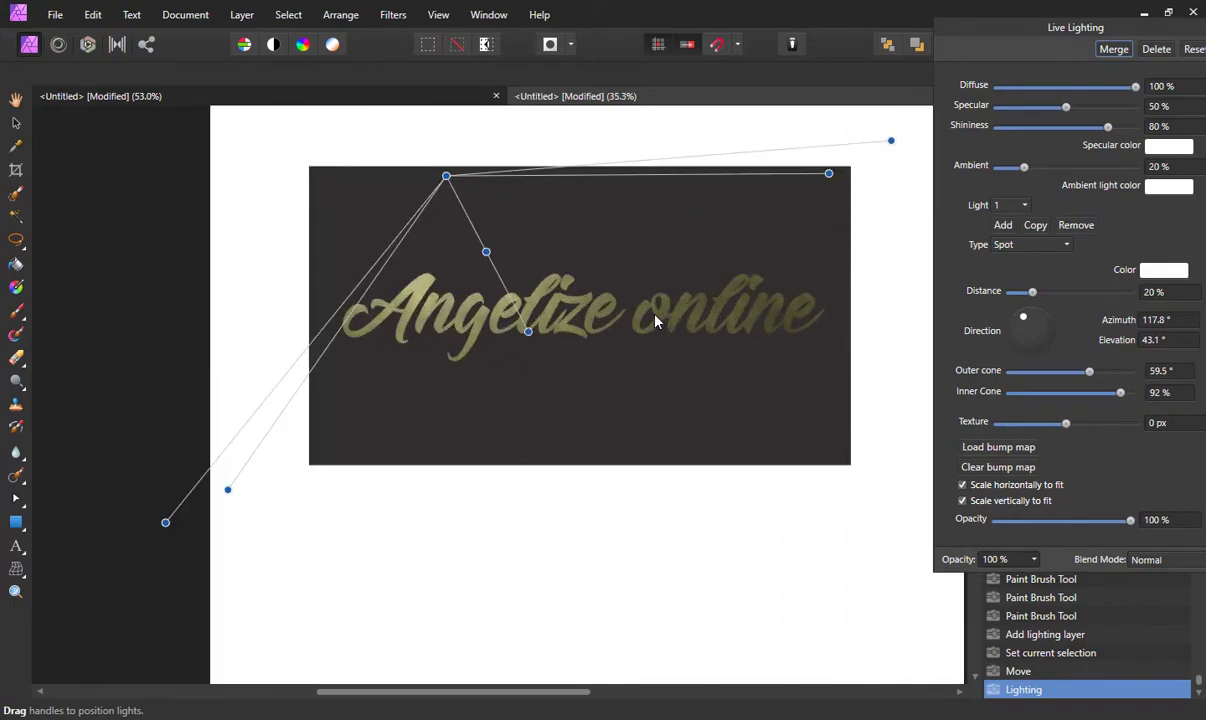
scroll(657, 320, up, 1)
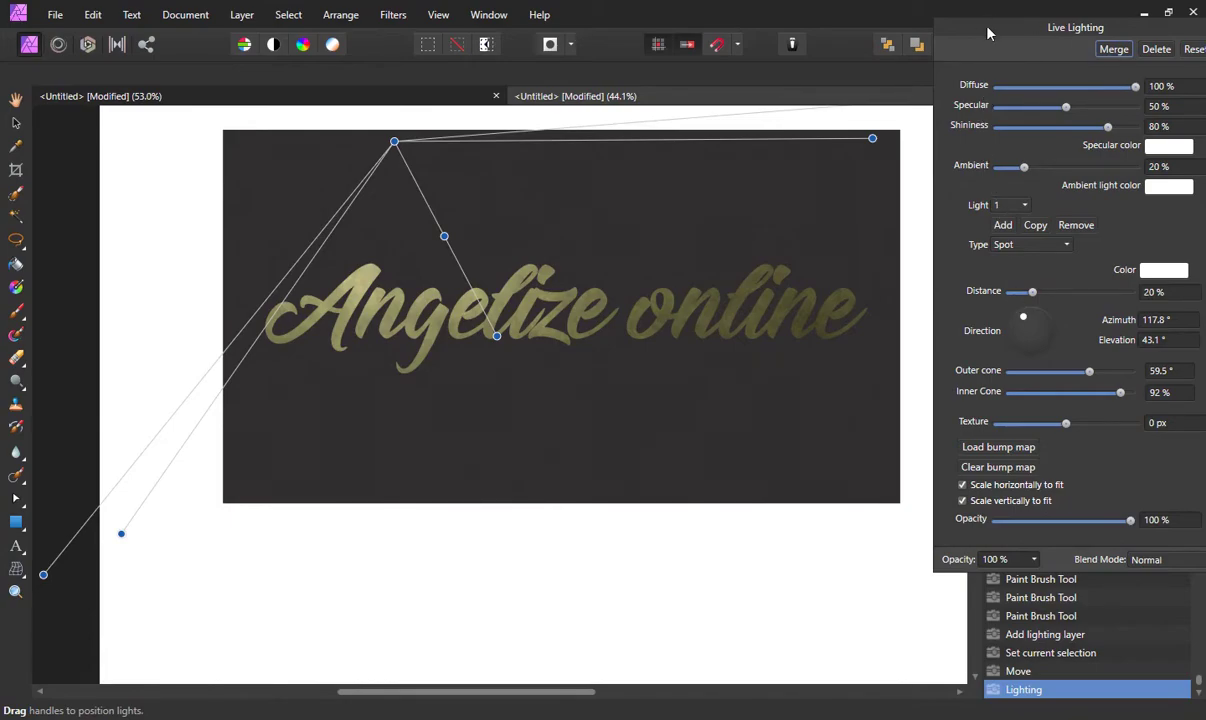
Step: Set the Live Lighting texture to 25 px for a crinkled, embossed foil surface
drag(991, 35, 968, 32)
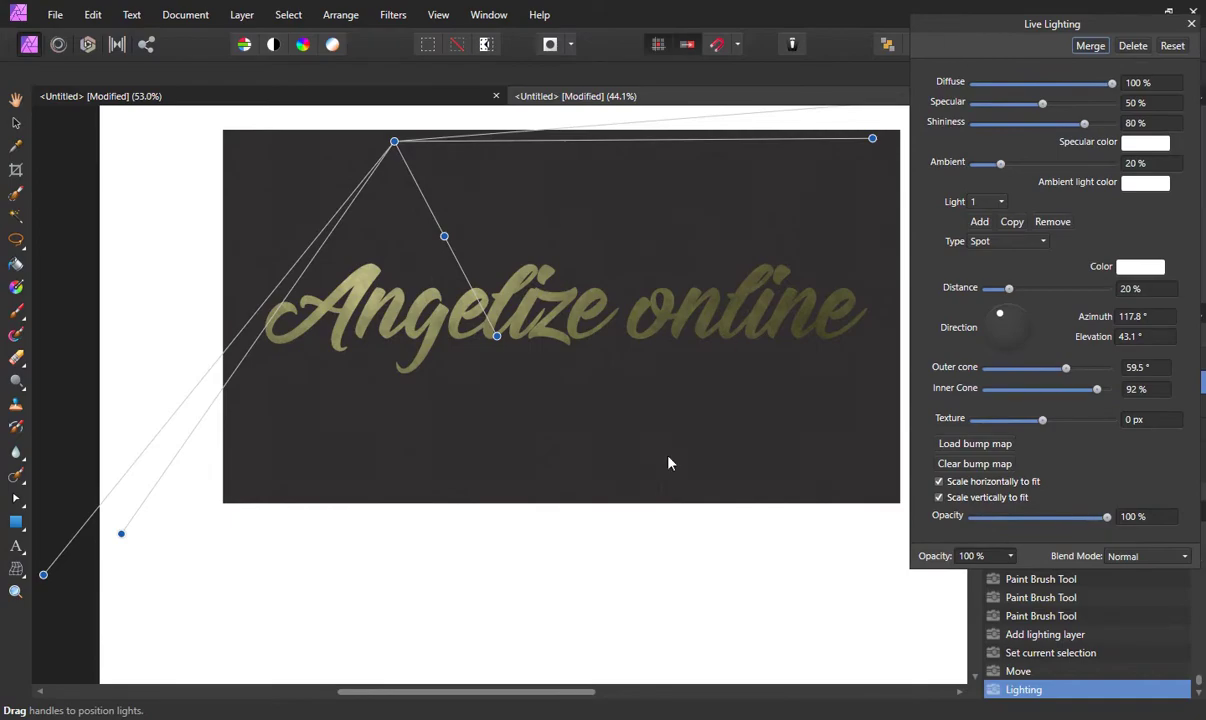
drag(485, 692, 507, 692)
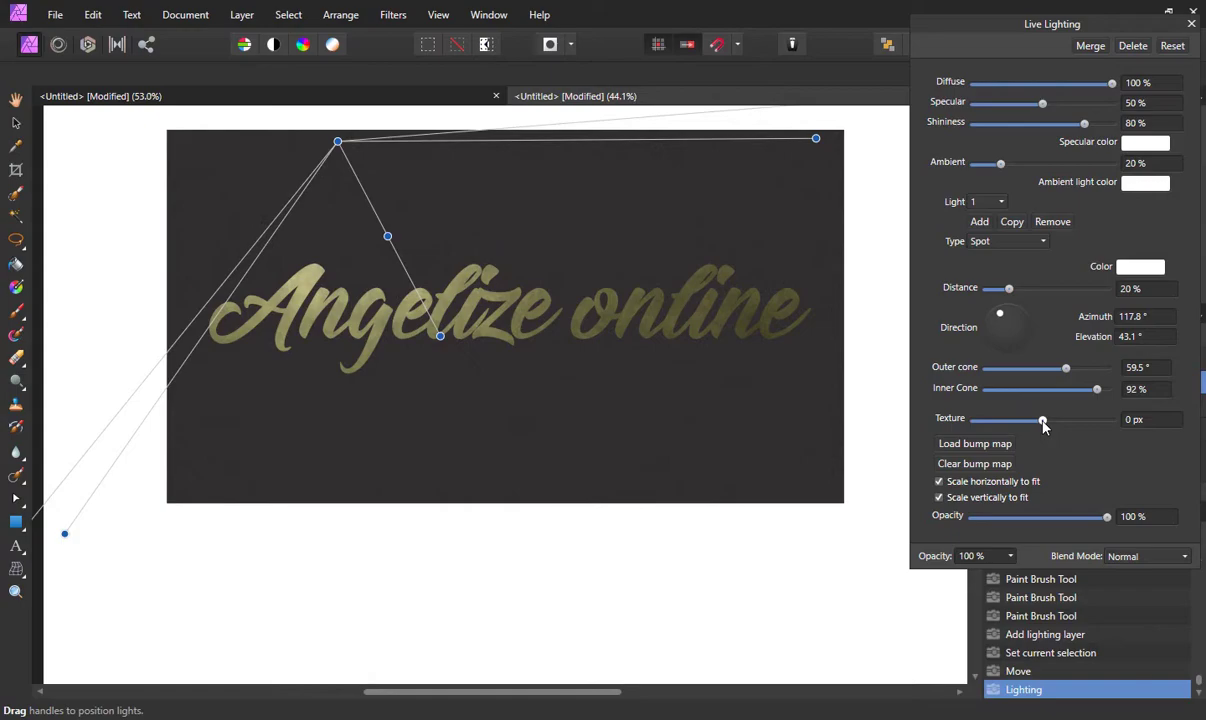
drag(1043, 424, 1065, 429)
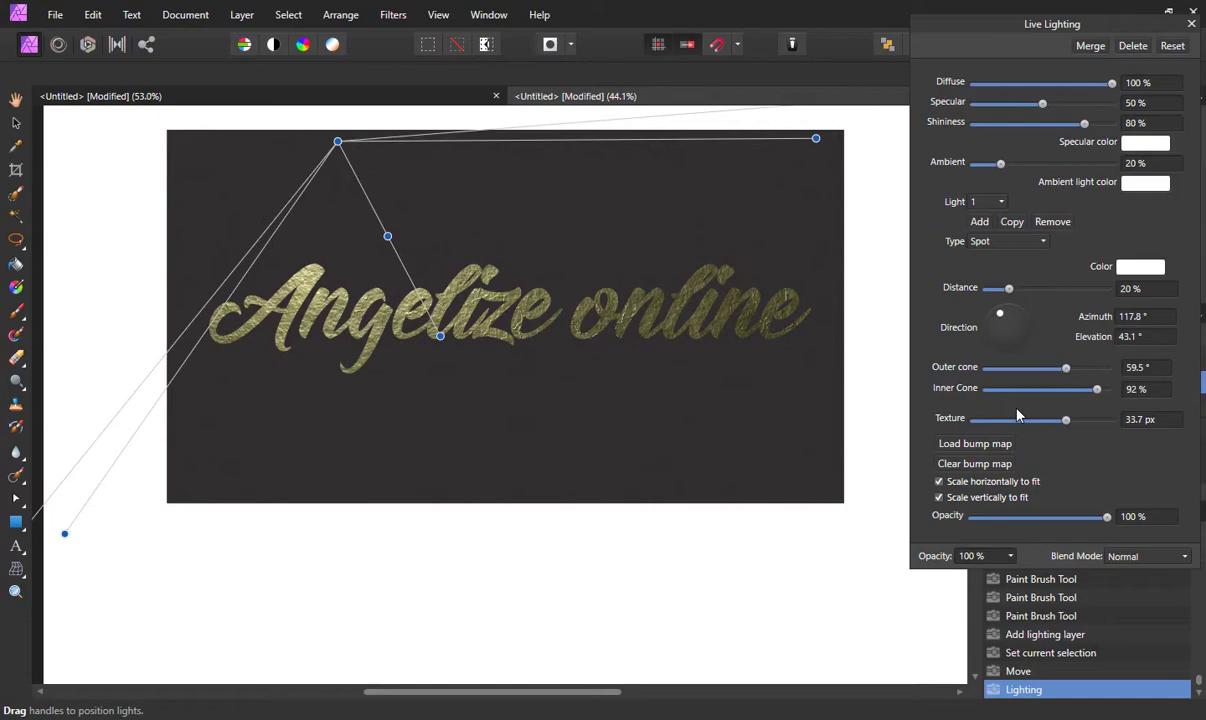
click(1137, 420)
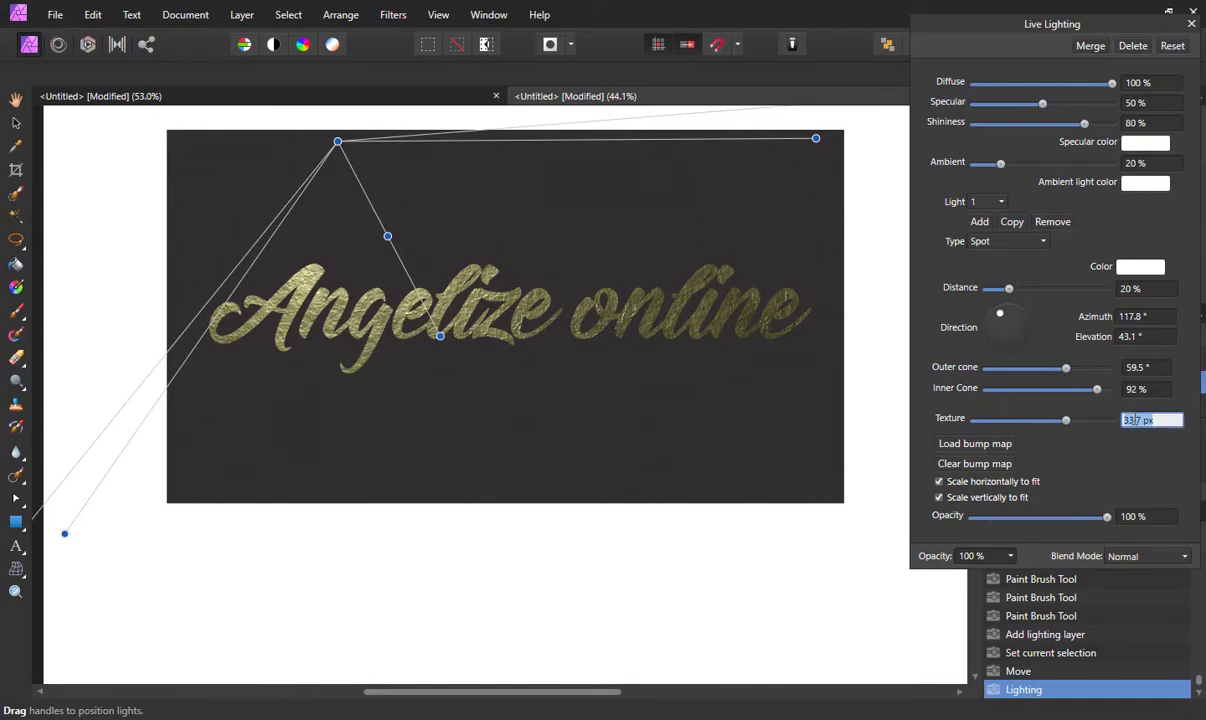
text(25)
key(Return)
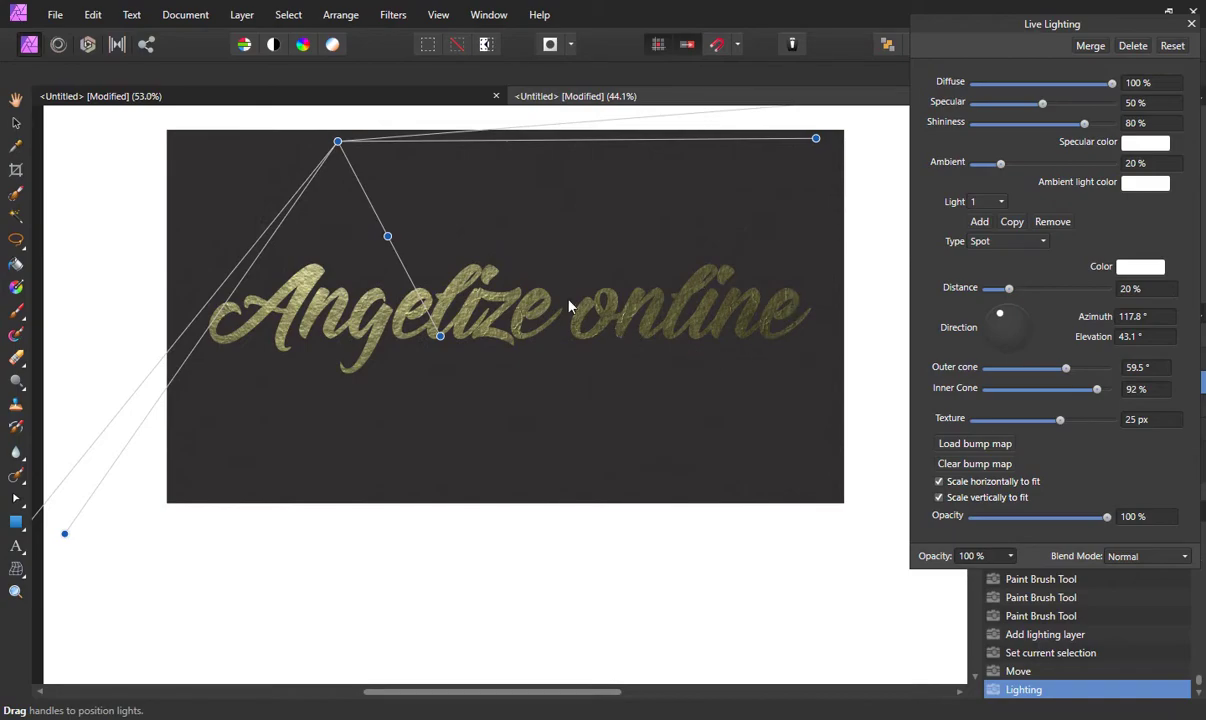
scroll(567, 306, up, 3)
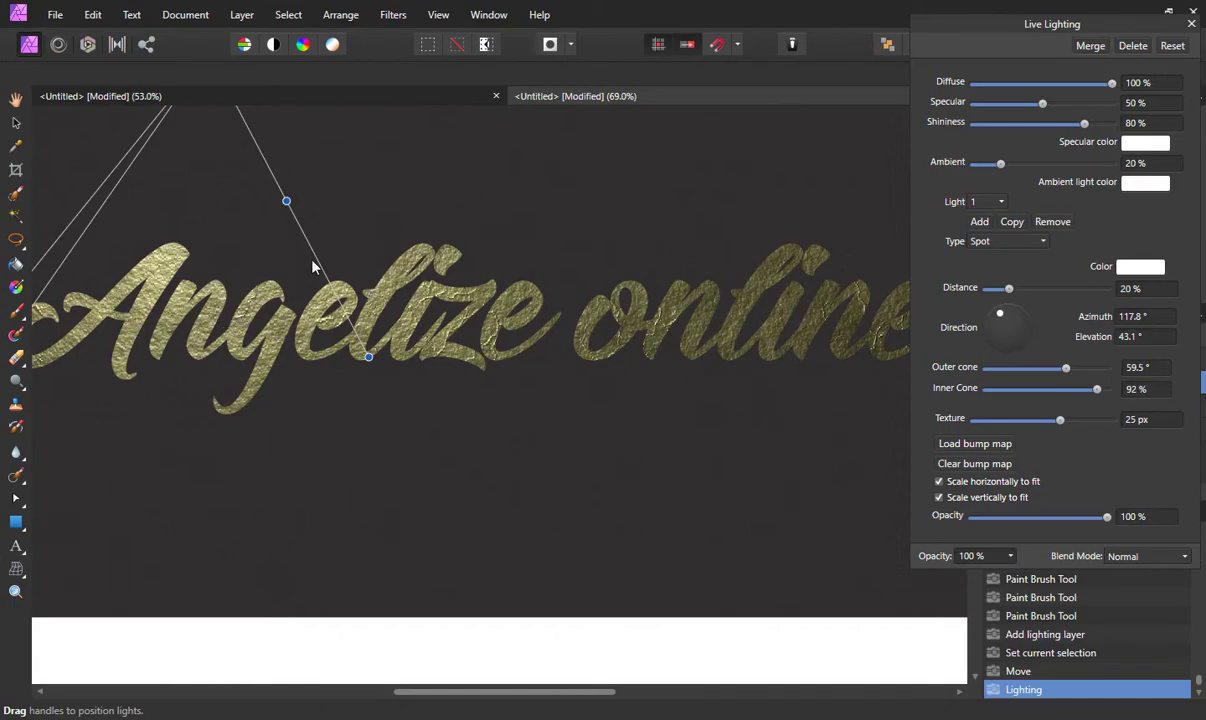
scroll(266, 343, down, 1)
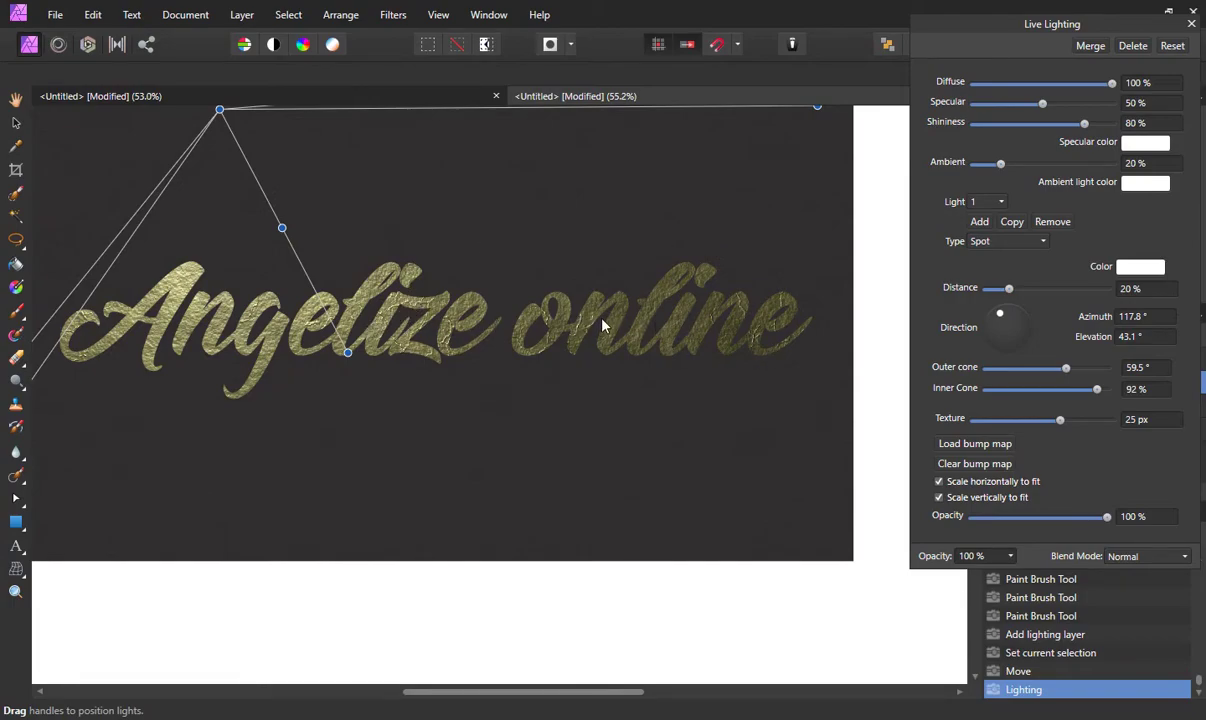
scroll(603, 325, up, 2)
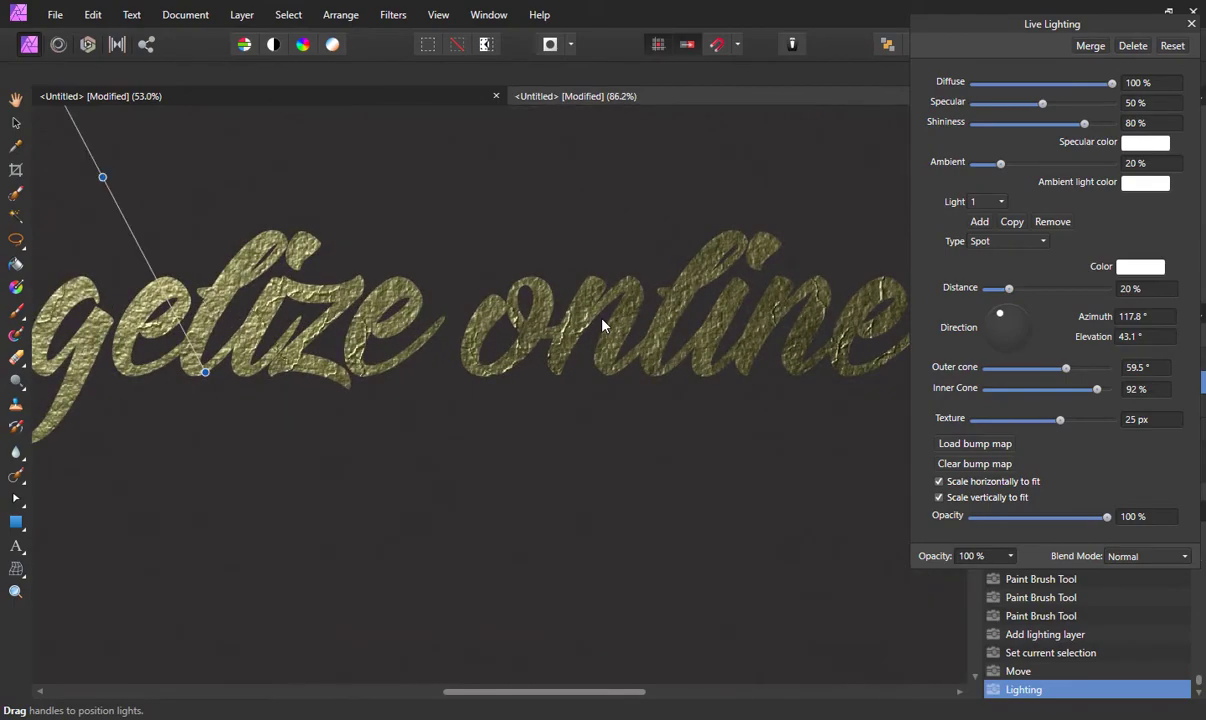
scroll(603, 325, down, 2)
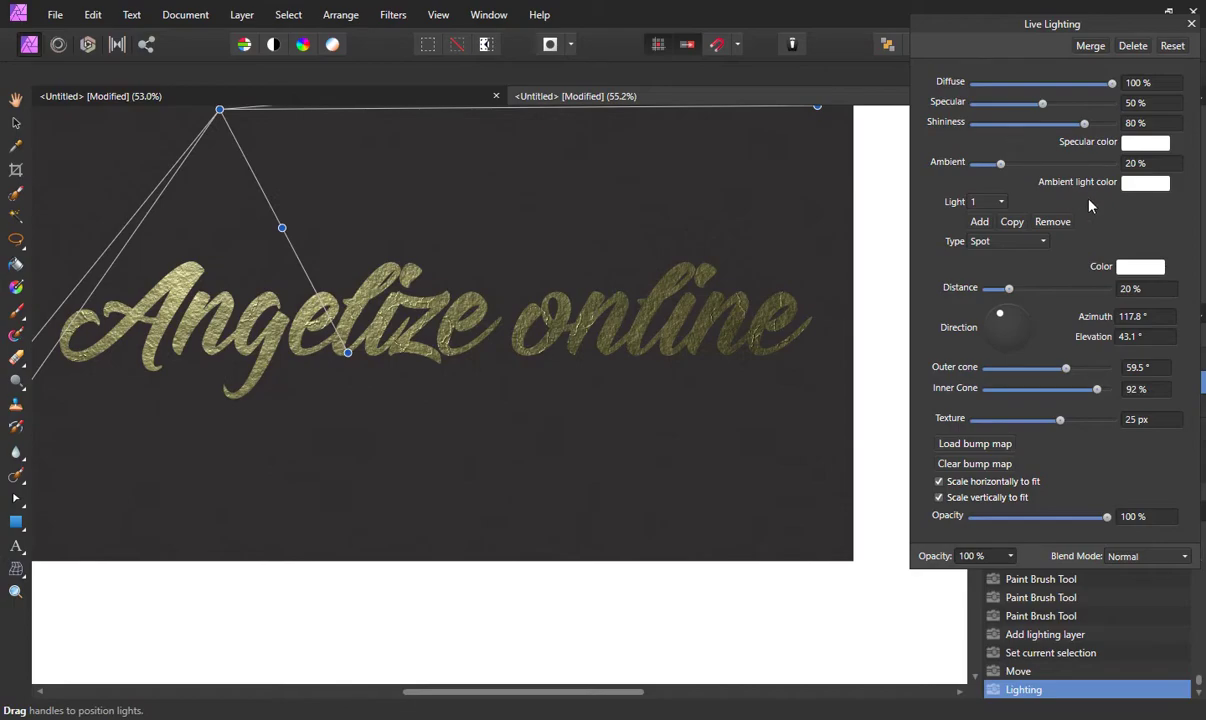
Step: Make the ambient light orange at 35% and raise specular to 58%
click(1146, 184)
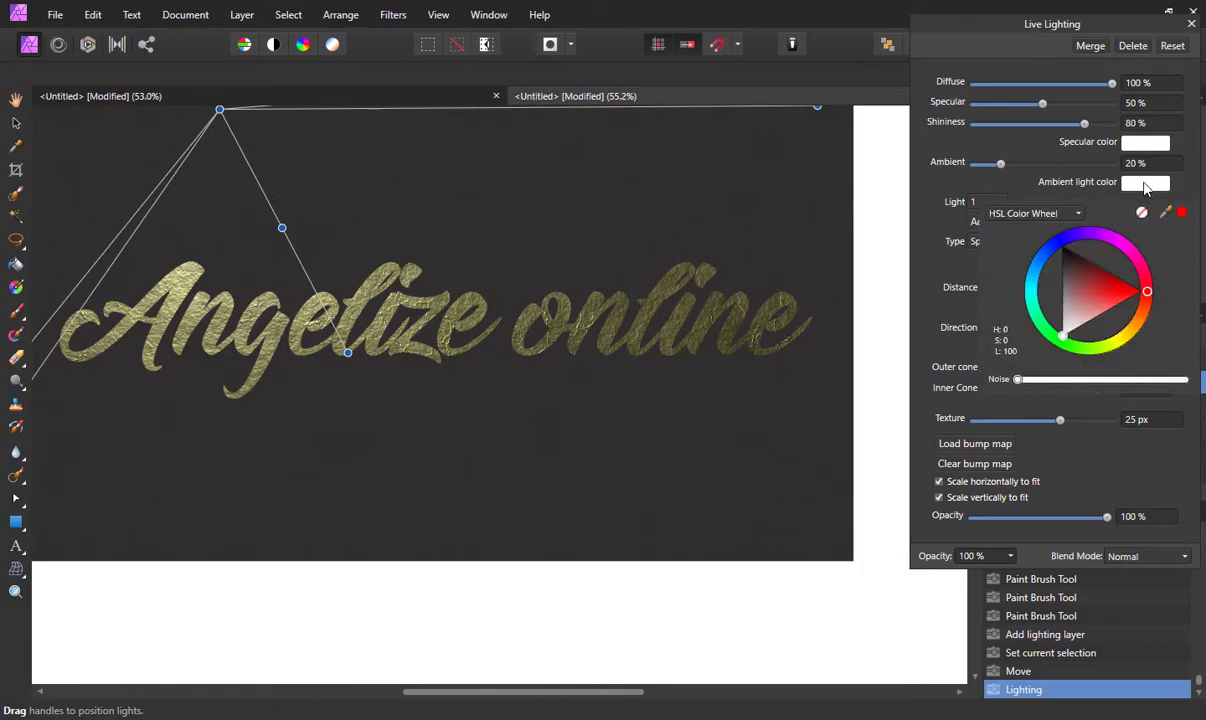
click(1134, 337)
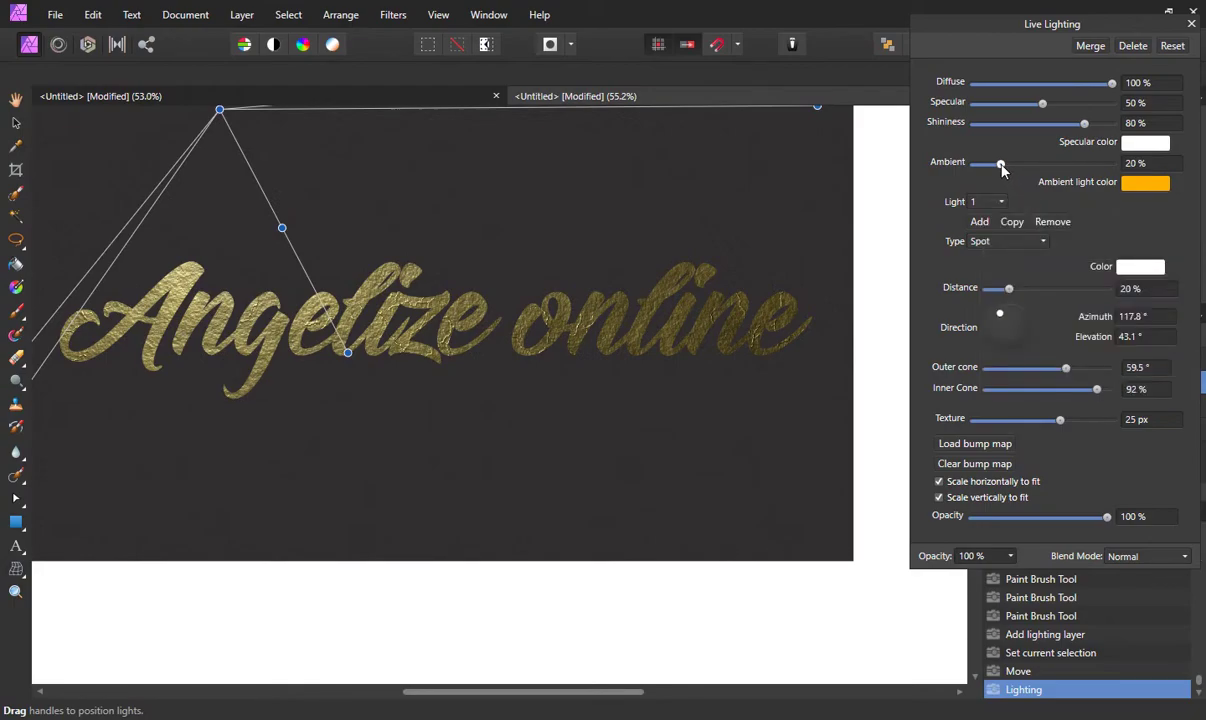
mouse_move(1001, 167)
mouse_down()
mouse_move(1043, 170)
mouse_move(1022, 170)
mouse_up()
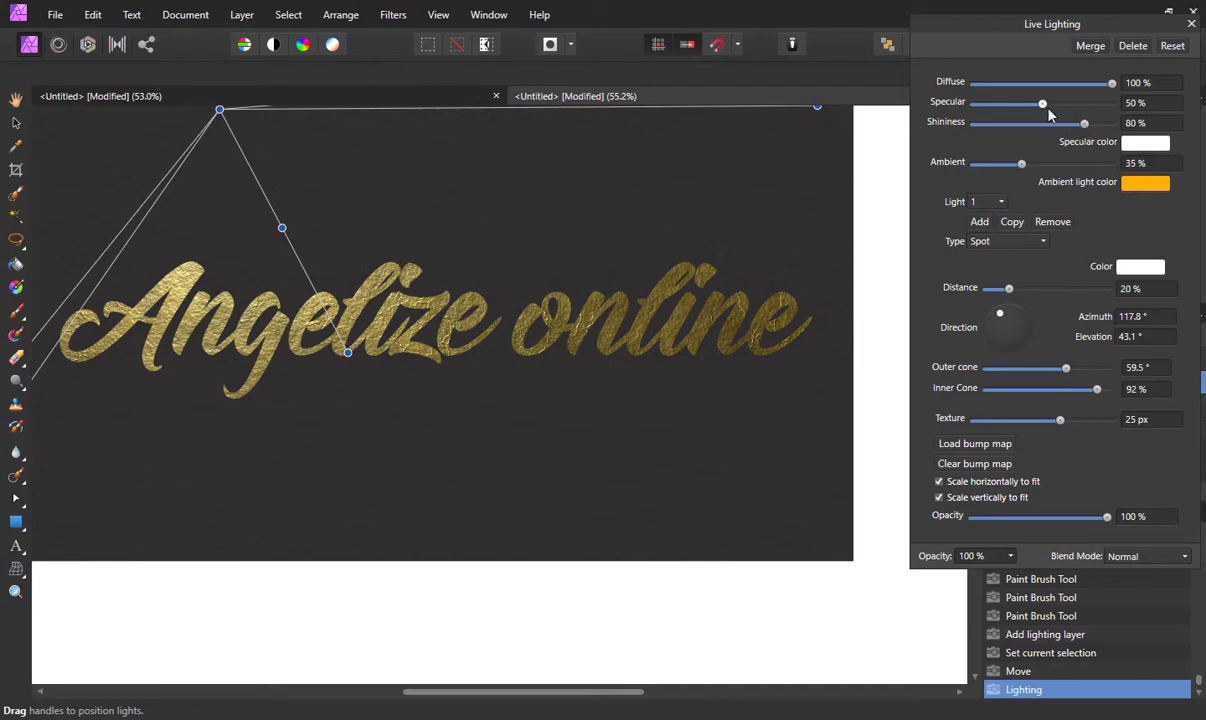
drag(1043, 105, 1055, 111)
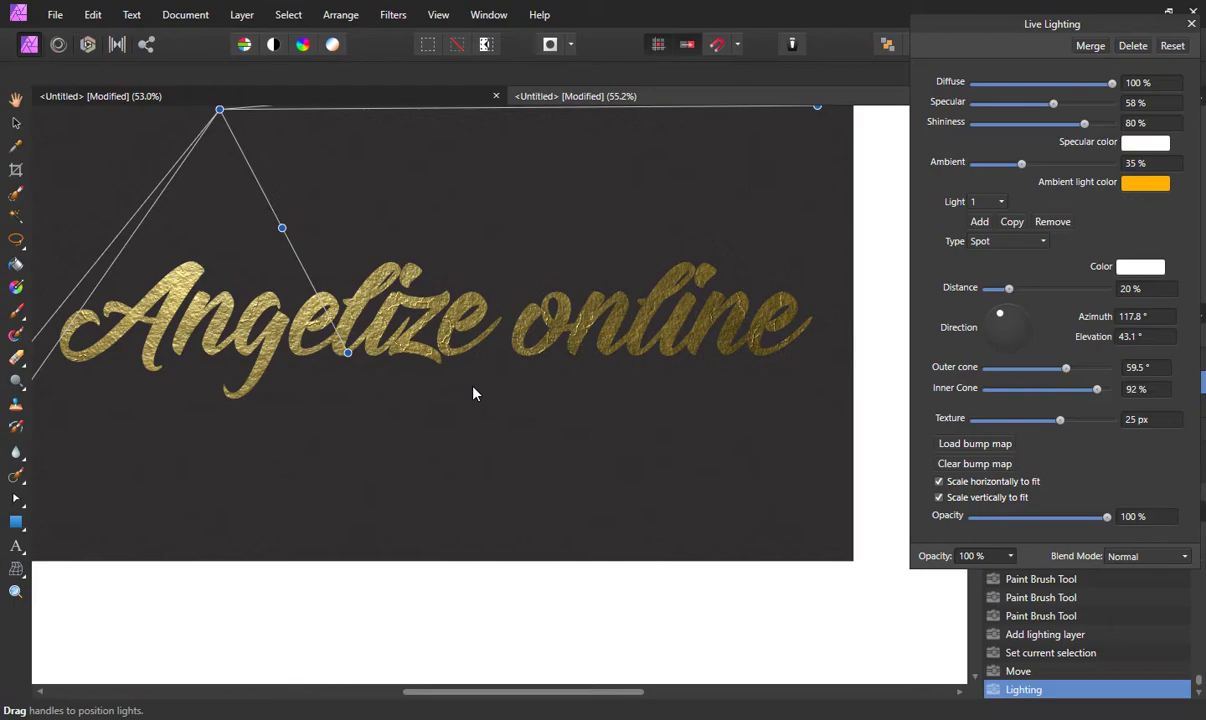
Step: Add a second spot light above the lettering, aimed down with its outer cone widened to about 49°
click(979, 222)
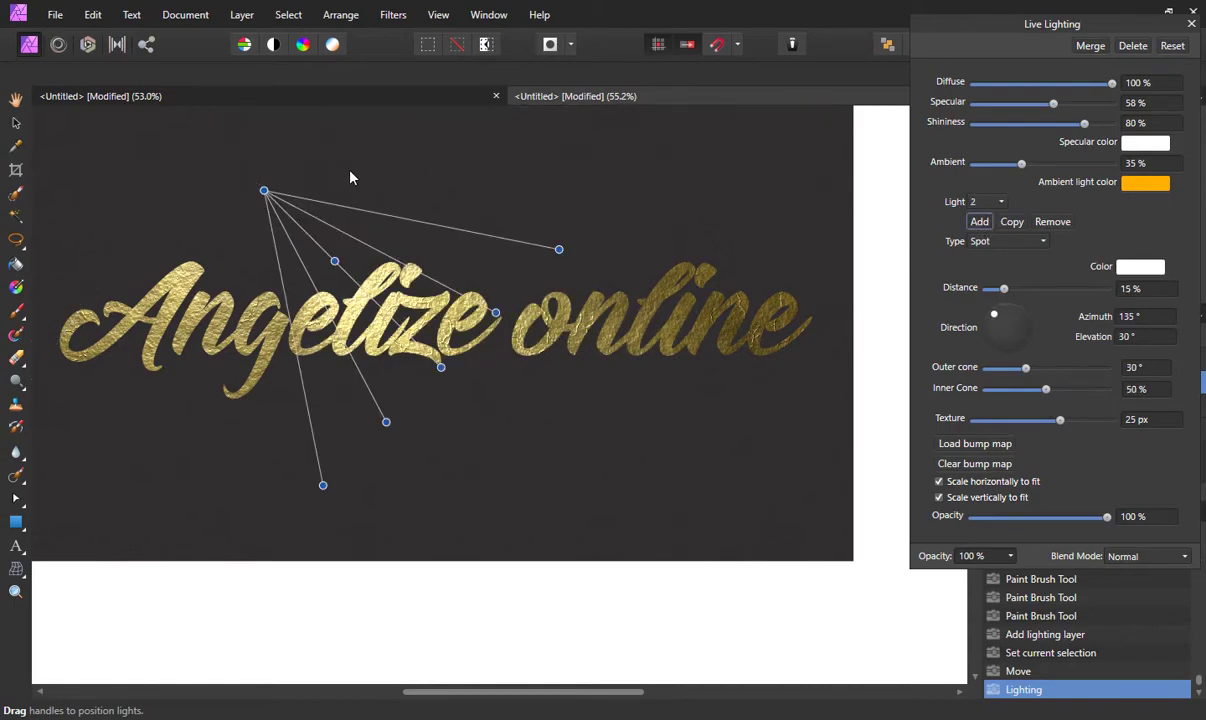
drag(265, 191, 328, 175)
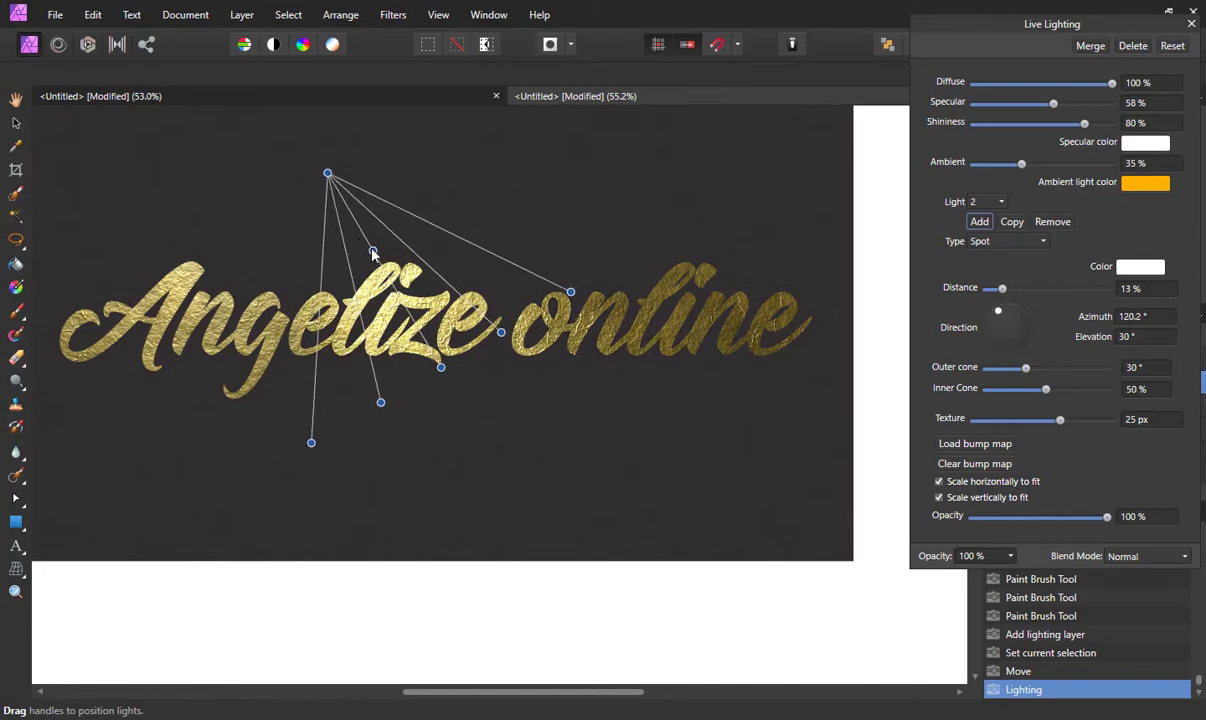
drag(372, 254, 387, 222)
drag(441, 367, 627, 329)
scroll(630, 323, down, 2)
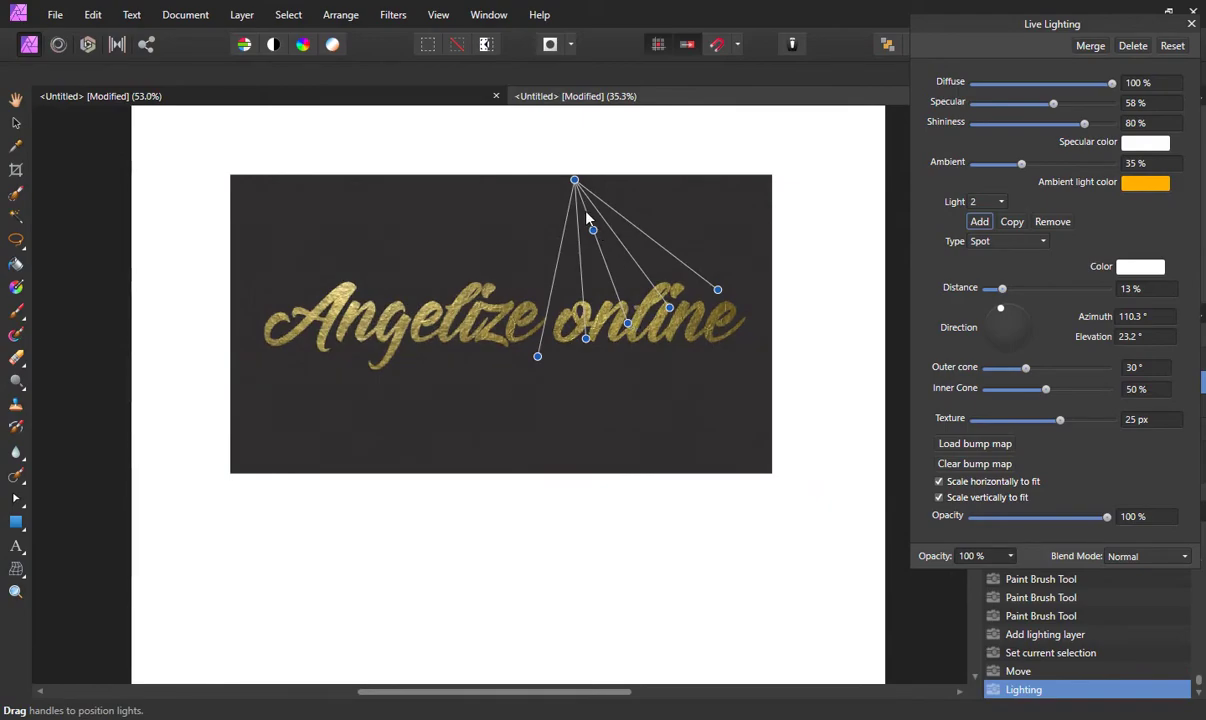
drag(536, 360, 440, 376)
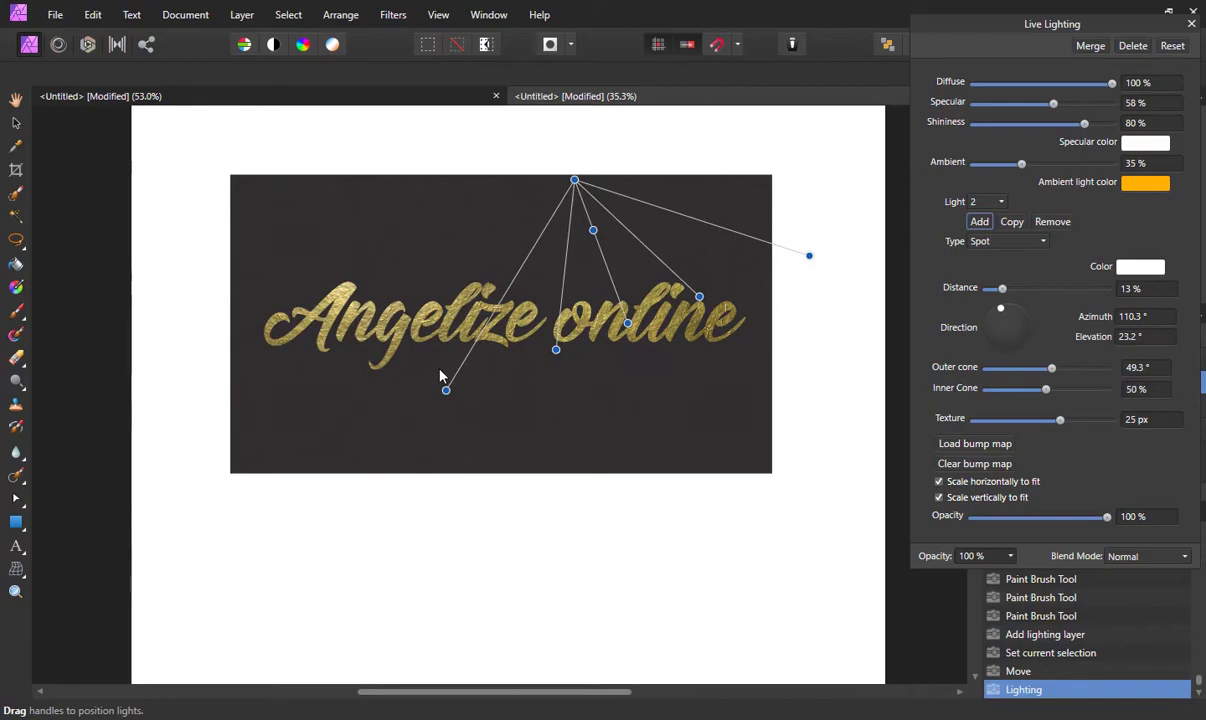
drag(575, 181, 531, 90)
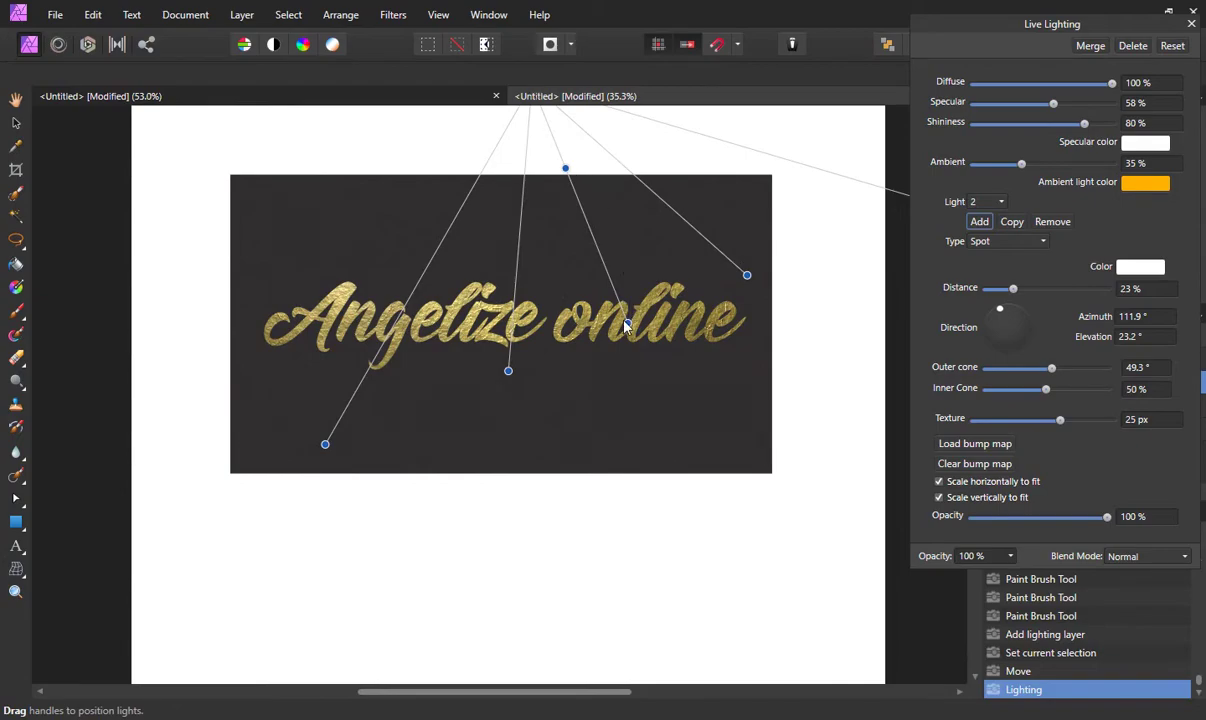
drag(626, 326, 596, 266)
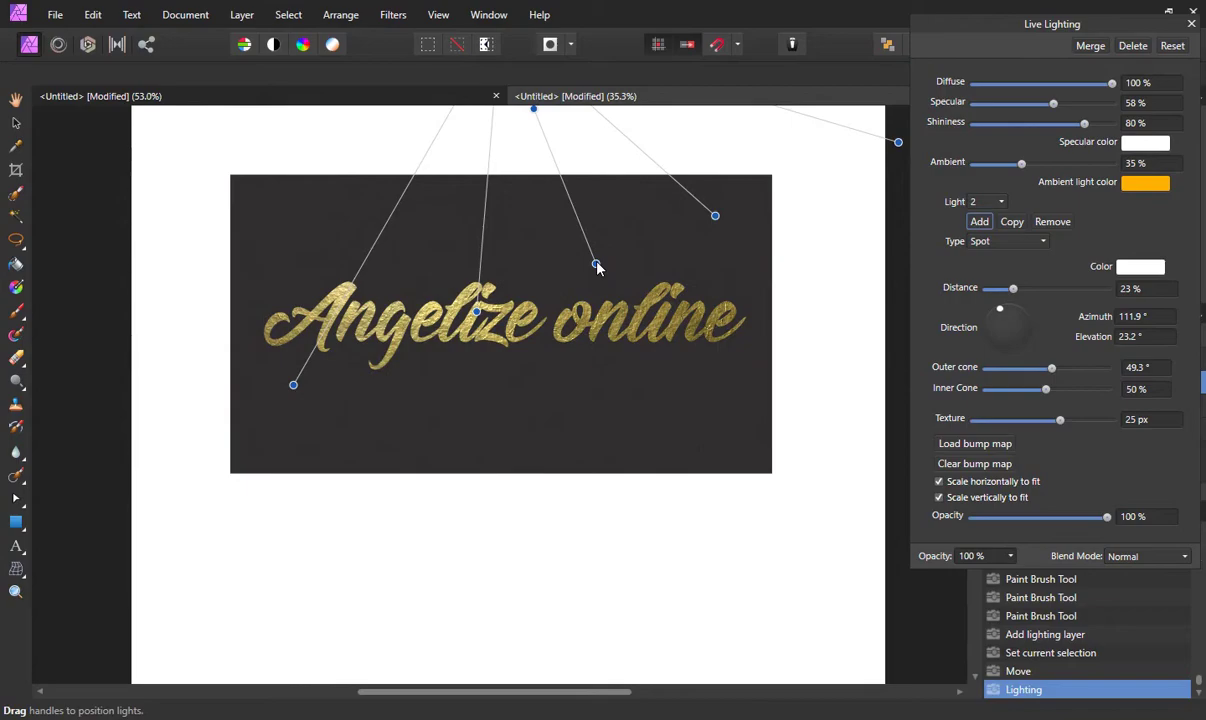
Step: Set the ambient light strength to 28%
scroll(596, 266, down, 2)
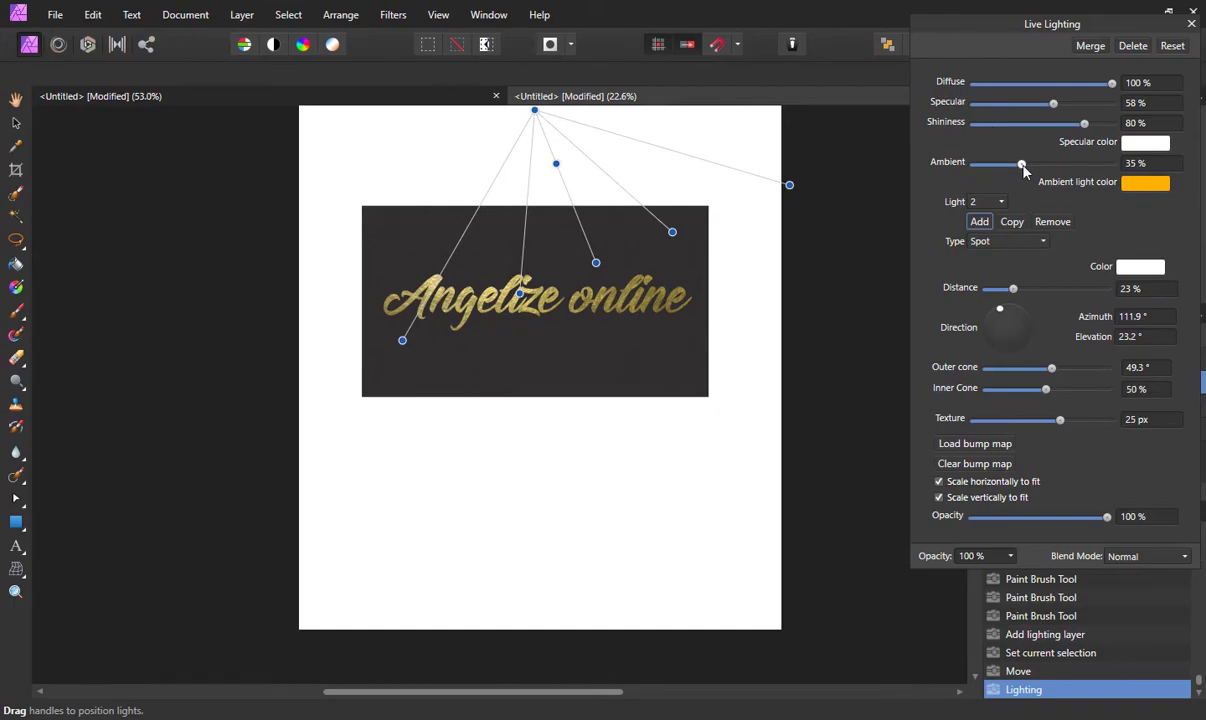
drag(1021, 165, 1002, 167)
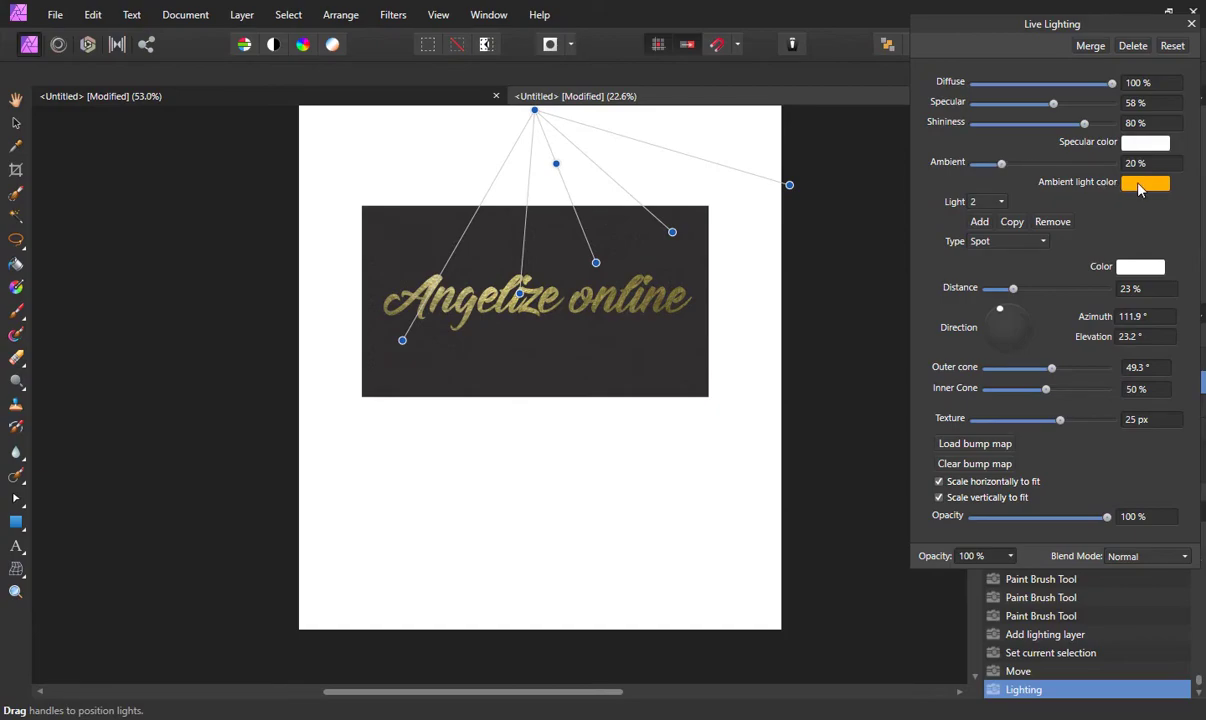
drag(1001, 164, 1013, 166)
scroll(604, 285, down, 2)
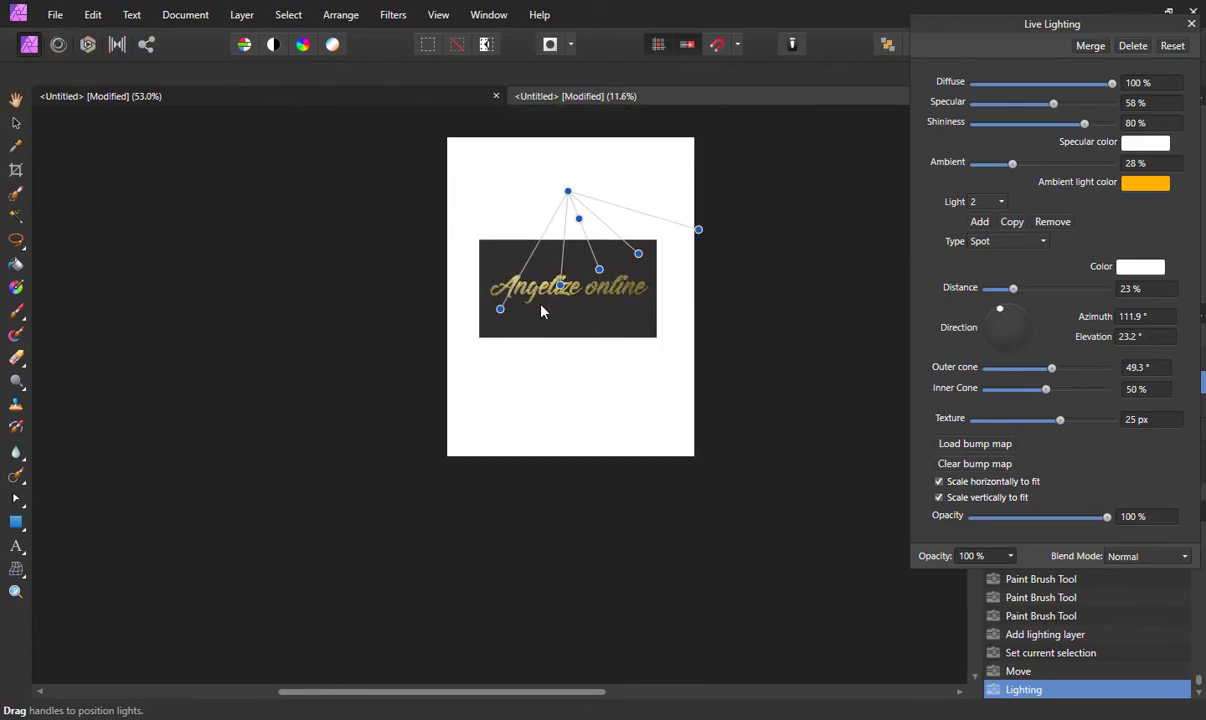
scroll(541, 312, up, 3)
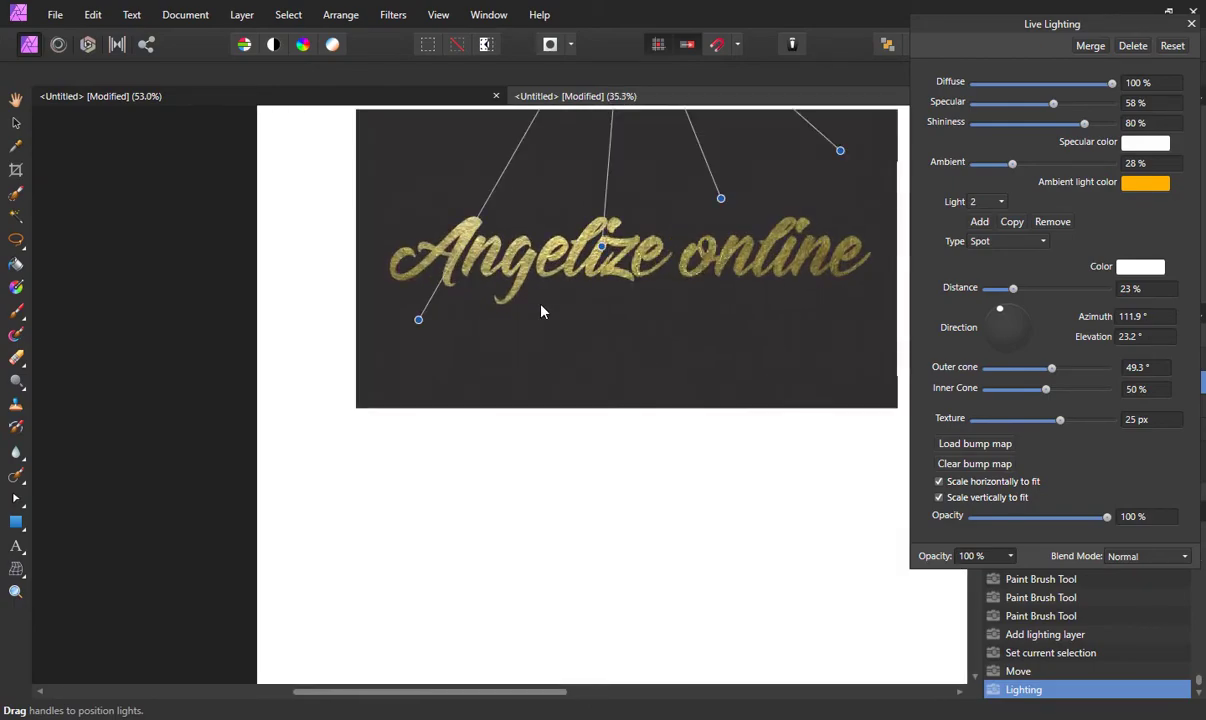
scroll(541, 312, up, 1)
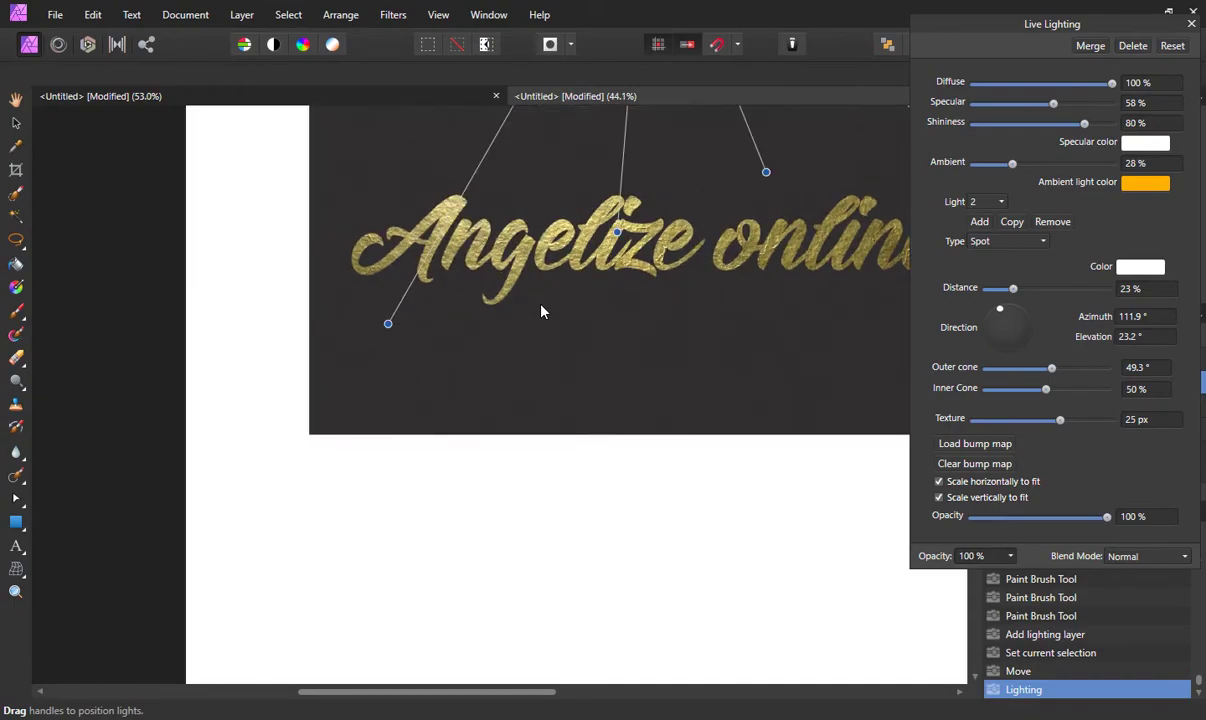
scroll(541, 312, down, 1)
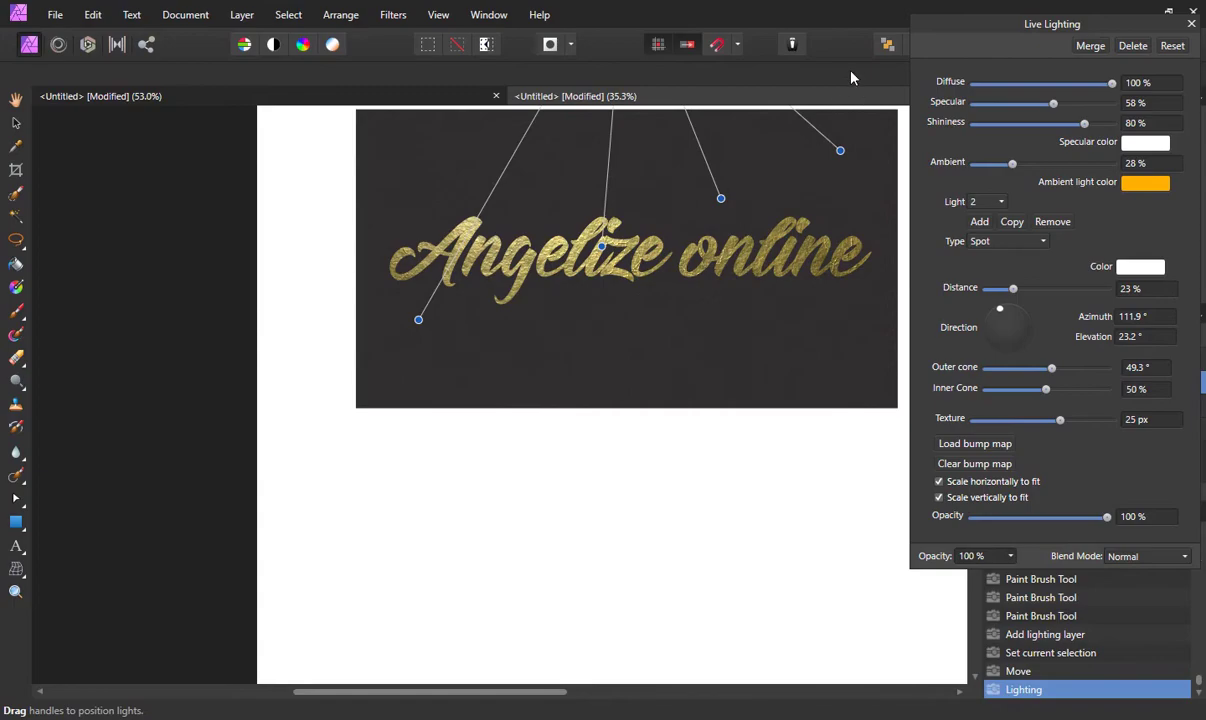
Step: Close the Live Lighting settings and zoom in on the gold foil 'Angelize online' lettering
click(1193, 23)
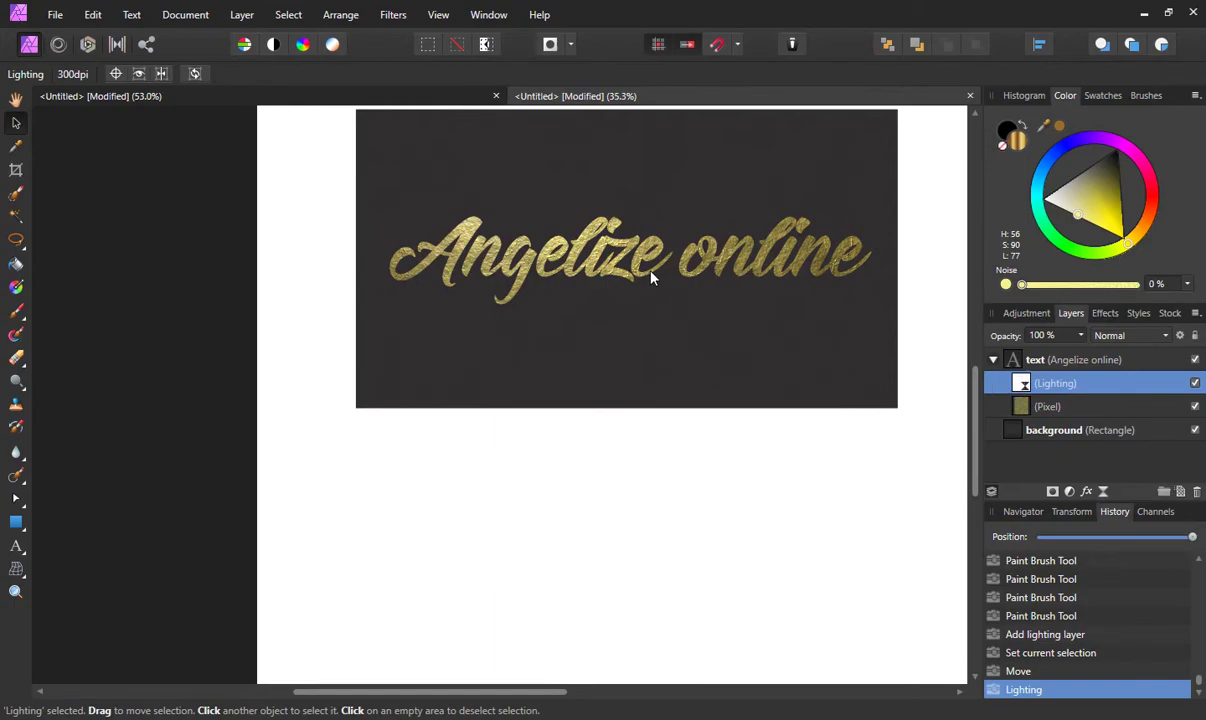
scroll(651, 279, up, 1)
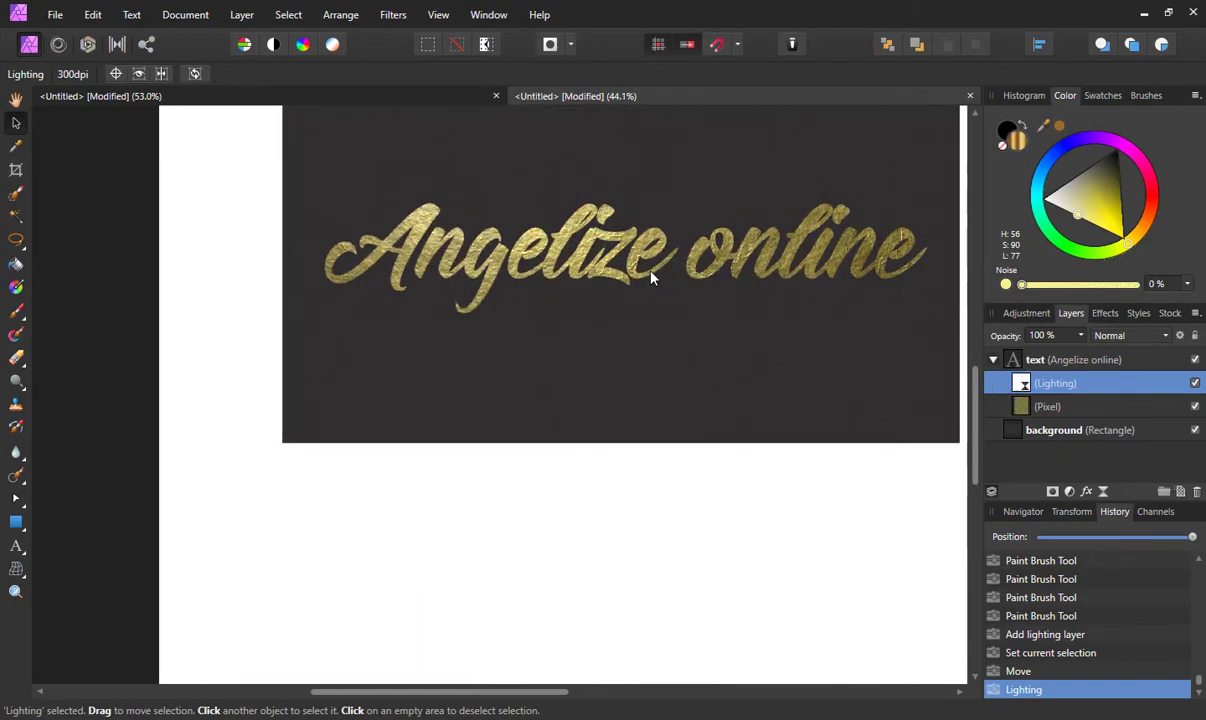
scroll(568, 391, up, 1)
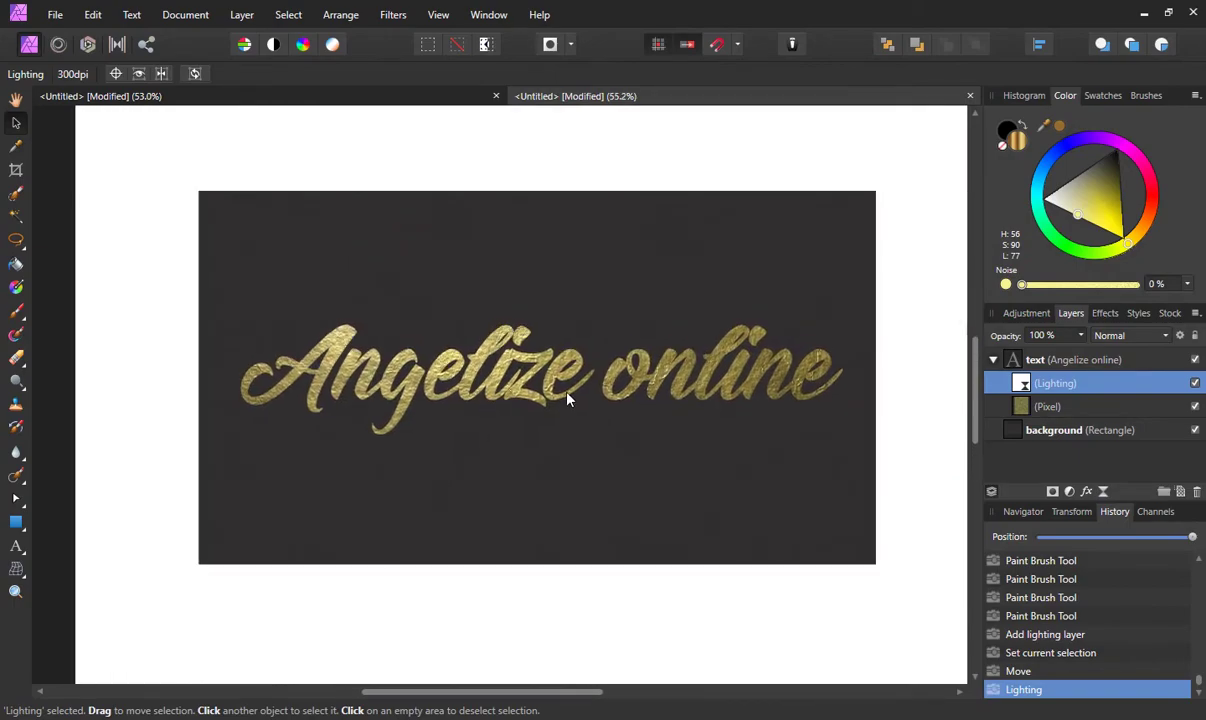
scroll(567, 399, up, 1)
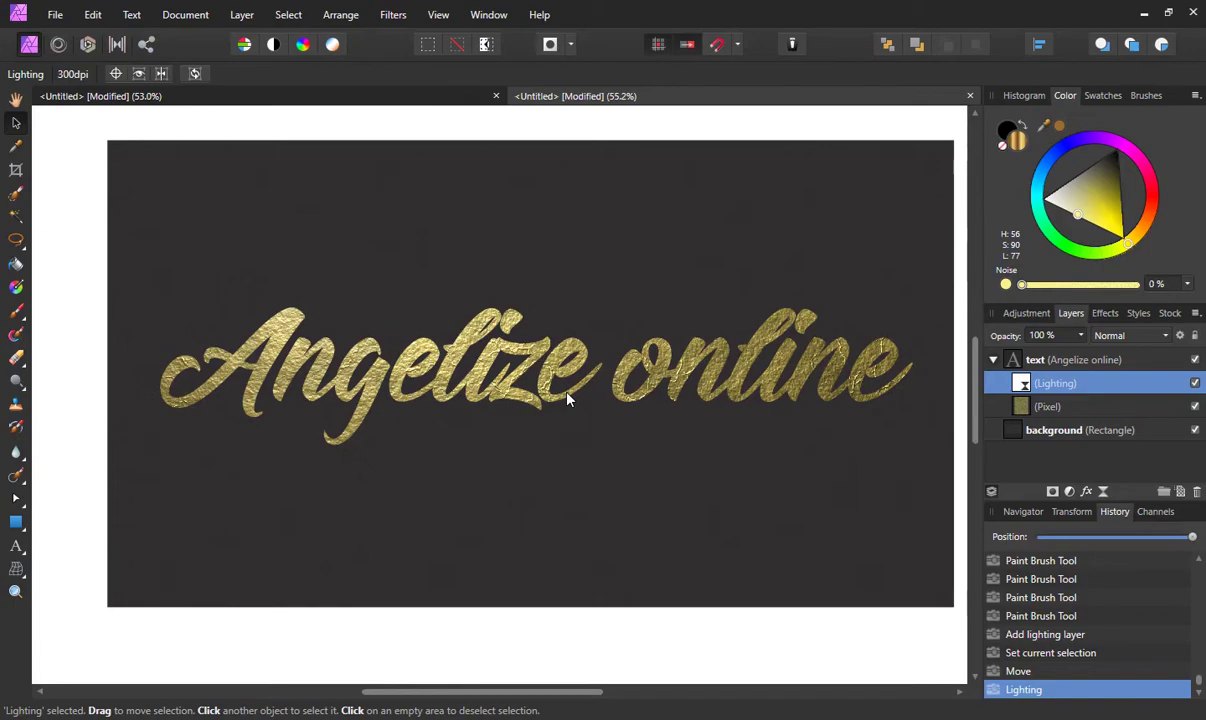
Step: Switch to the Erase Brush with the 230 px texture brush, collapse the text group and select the text layer
click(1146, 95)
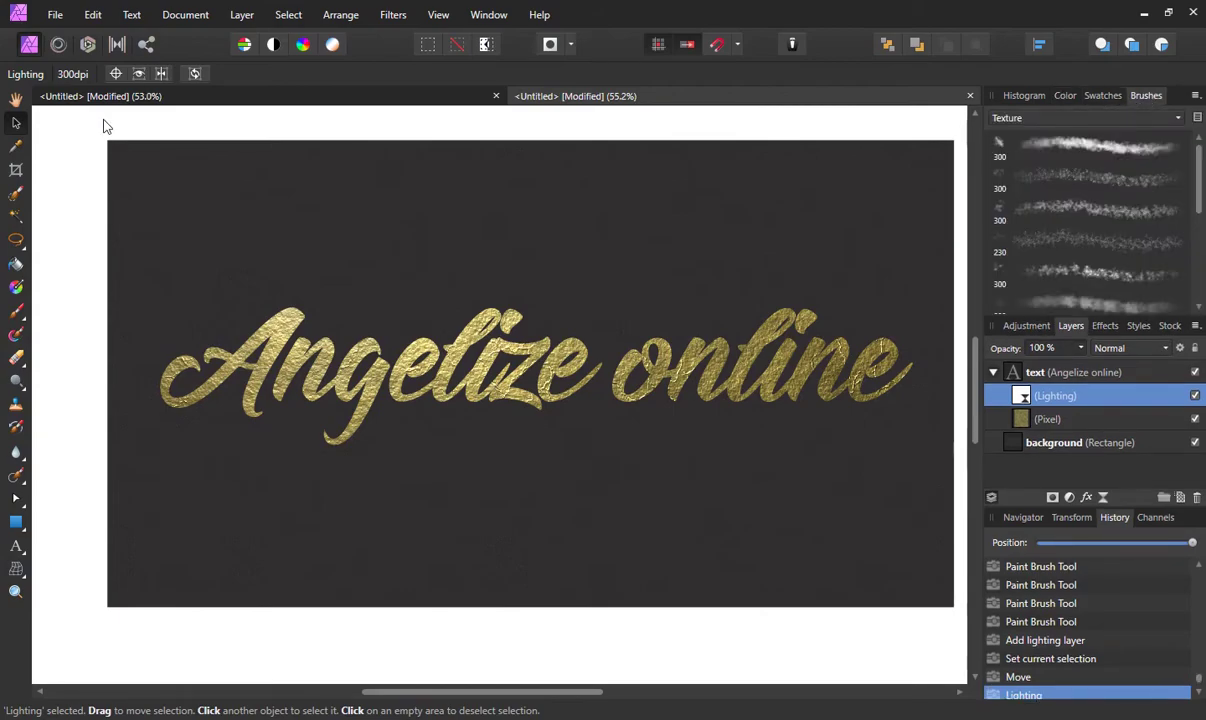
click(17, 360)
click(1052, 242)
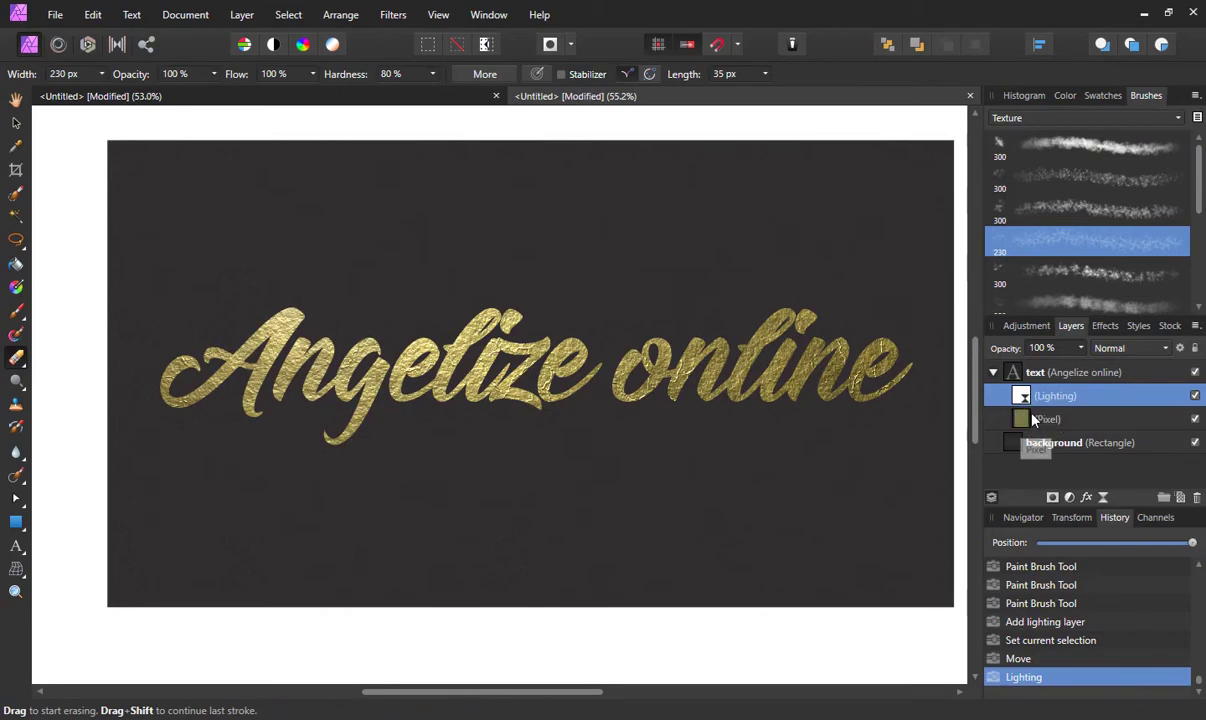
click(993, 373)
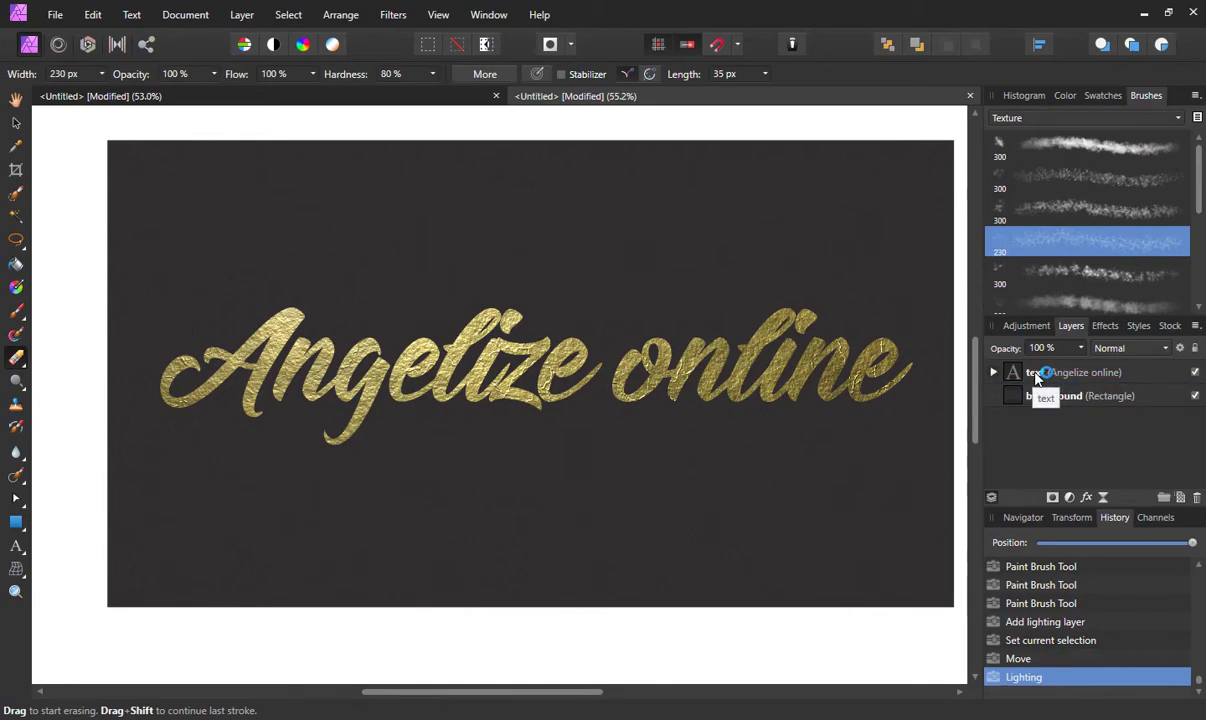
click(1040, 376)
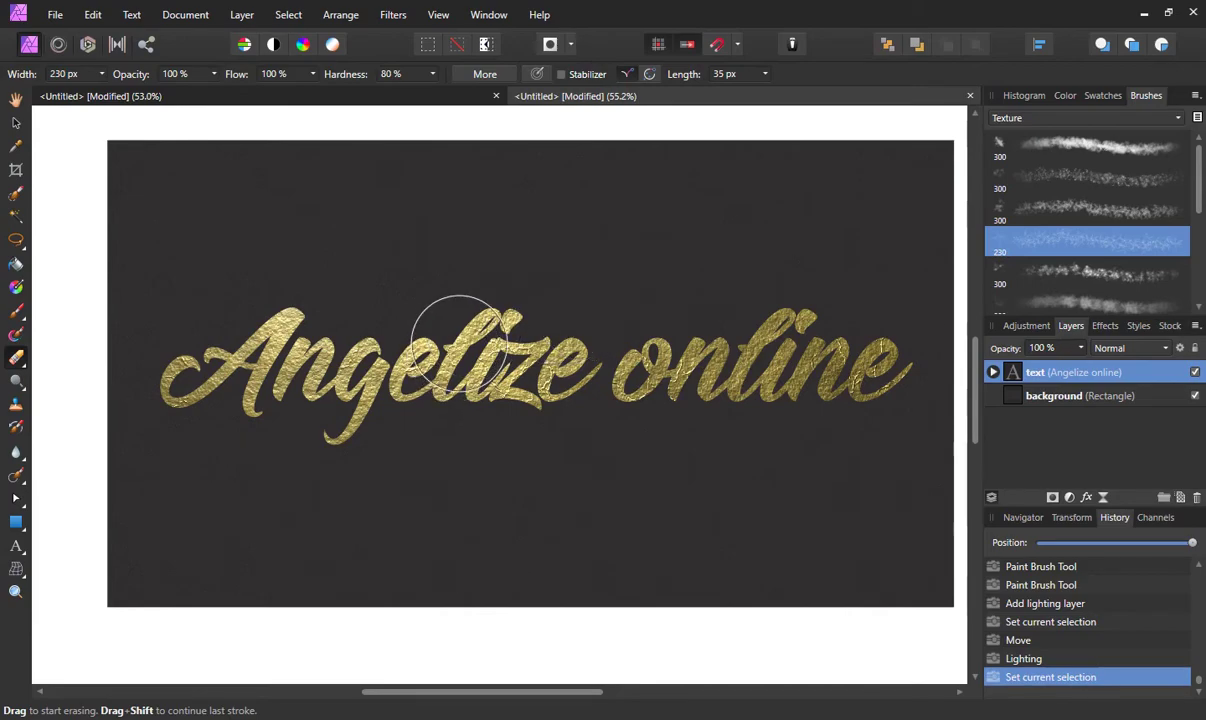
Step: Dab textured eraser strokes across the gold letters, especially the A, then enlarge the brush
scroll(455, 343, up, 2)
mouse_move(398, 326)
mouse_down()
mouse_move(413, 359)
mouse_move(431, 307)
mouse_up()
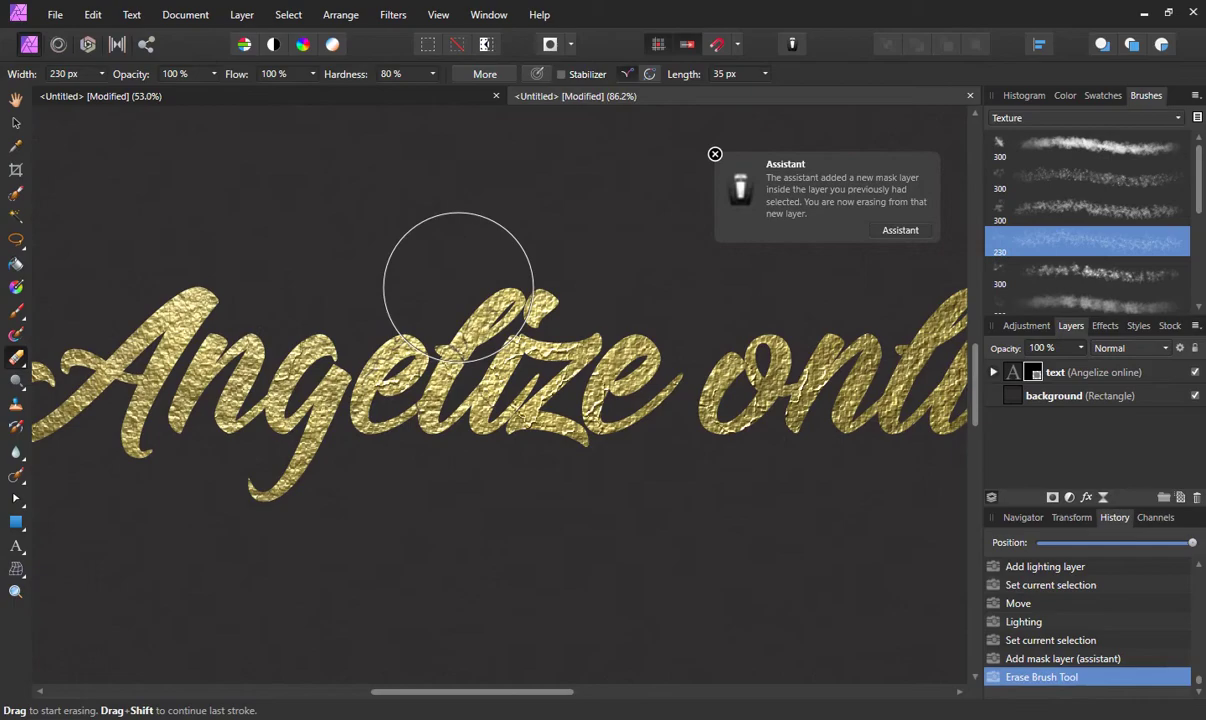
click(458, 287)
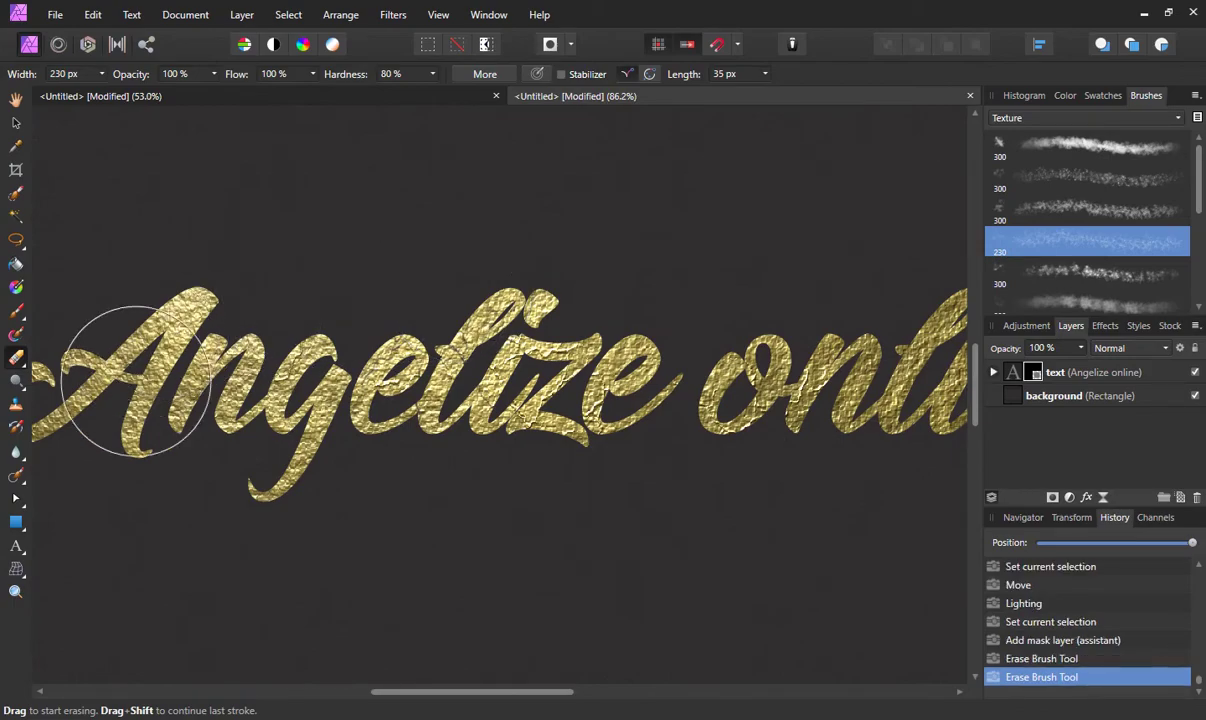
drag(136, 380, 140, 375)
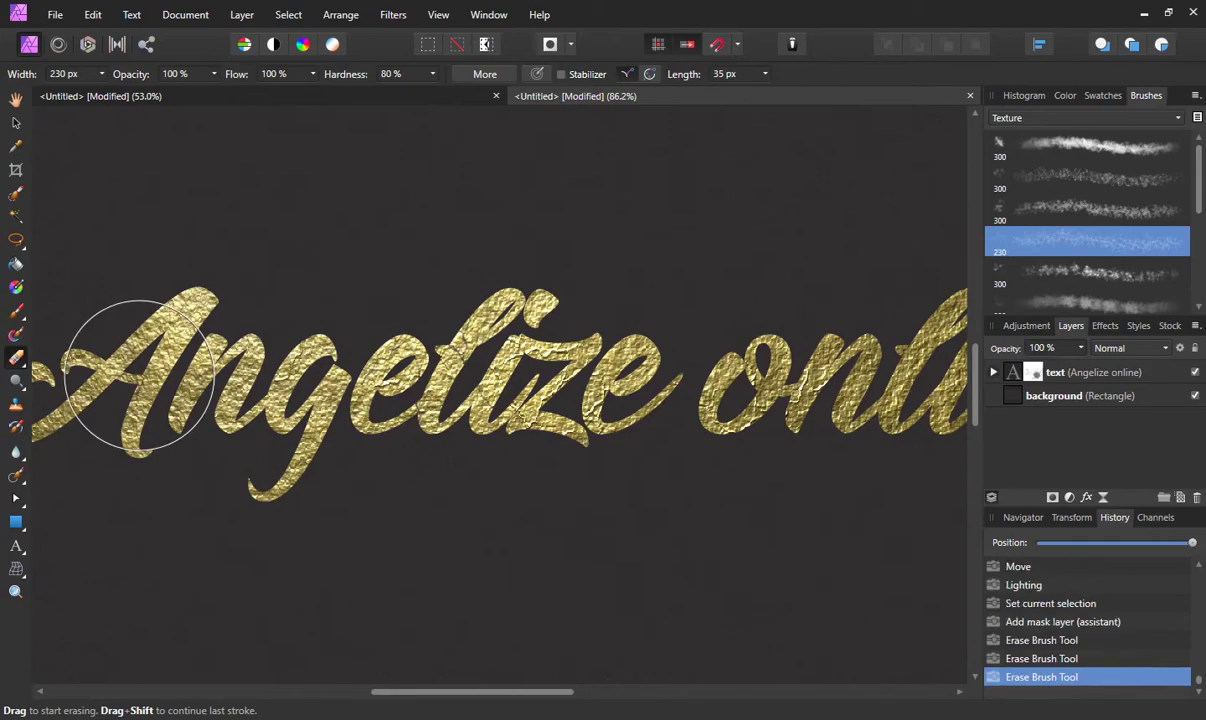
click(163, 428)
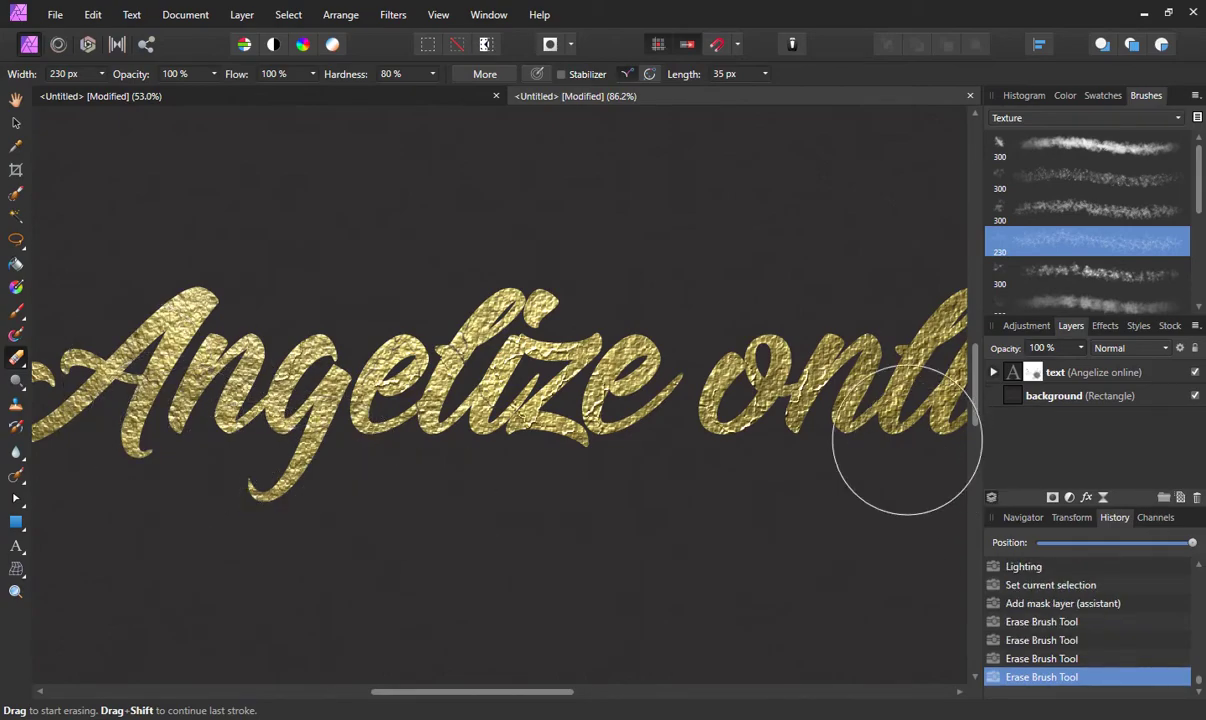
click(638, 450)
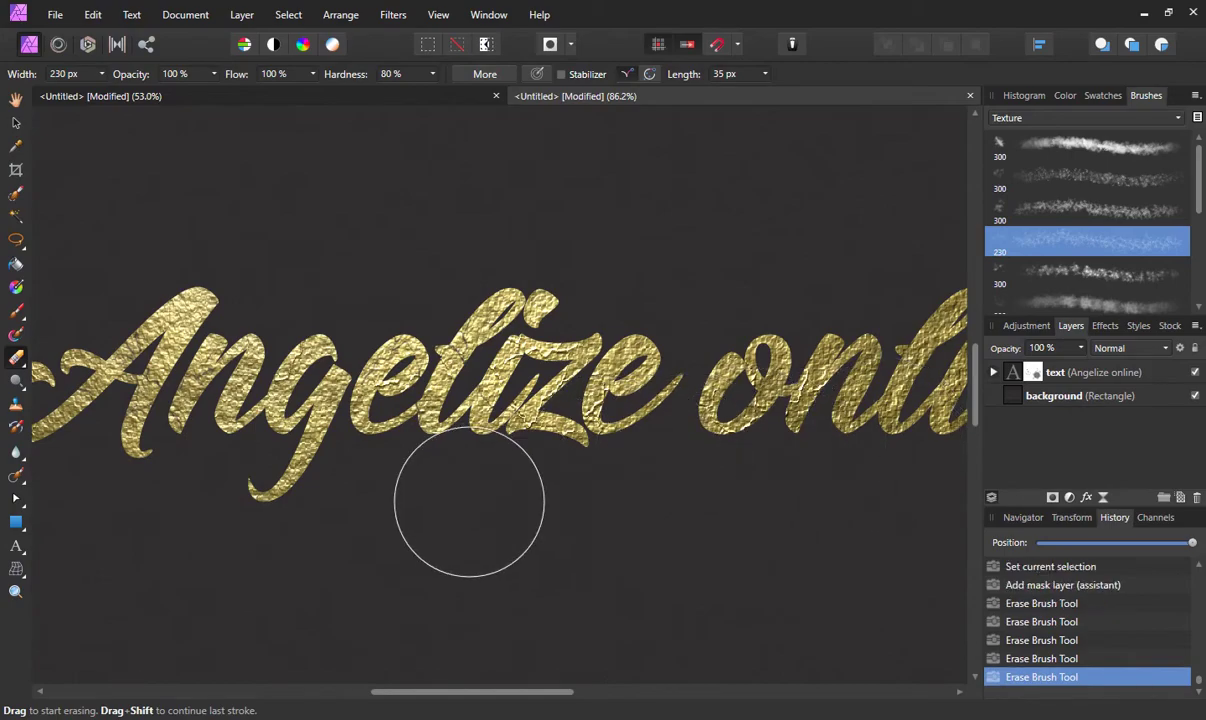
scroll(469, 502, down, 1)
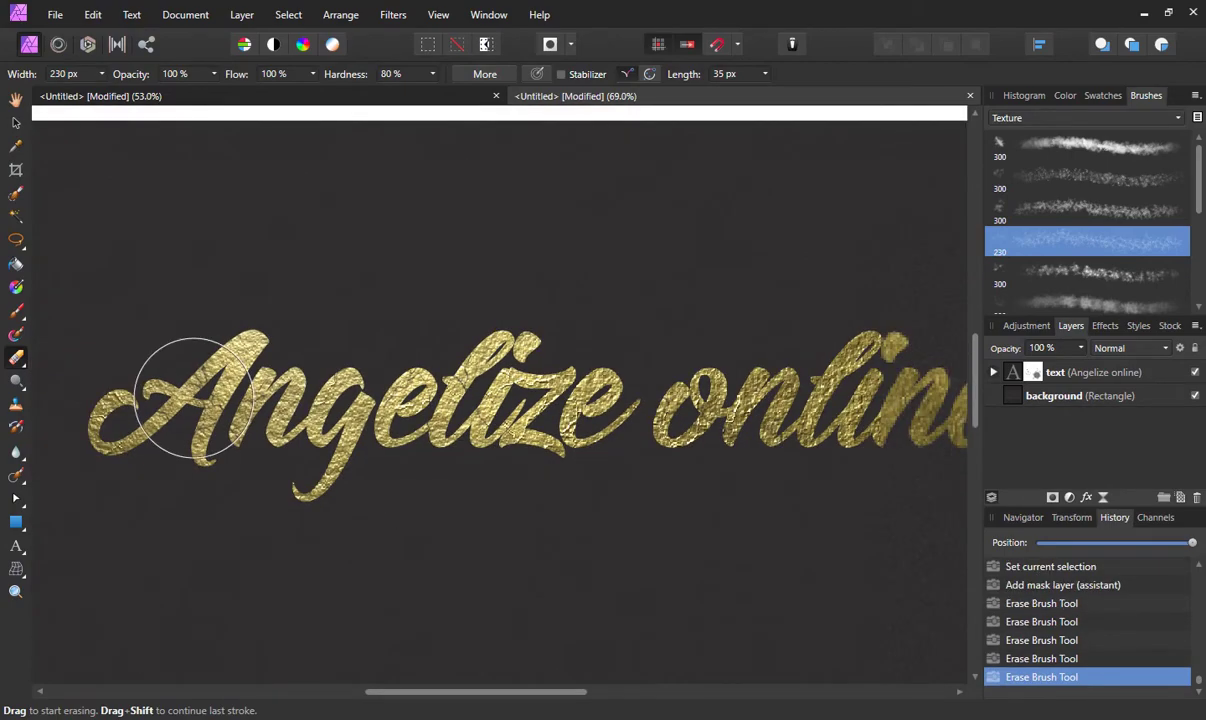
mouse_move(167, 414)
mouse_down()
mouse_move(223, 352)
mouse_move(250, 350)
mouse_up()
click(248, 358)
click(248, 358)
click(248, 358)
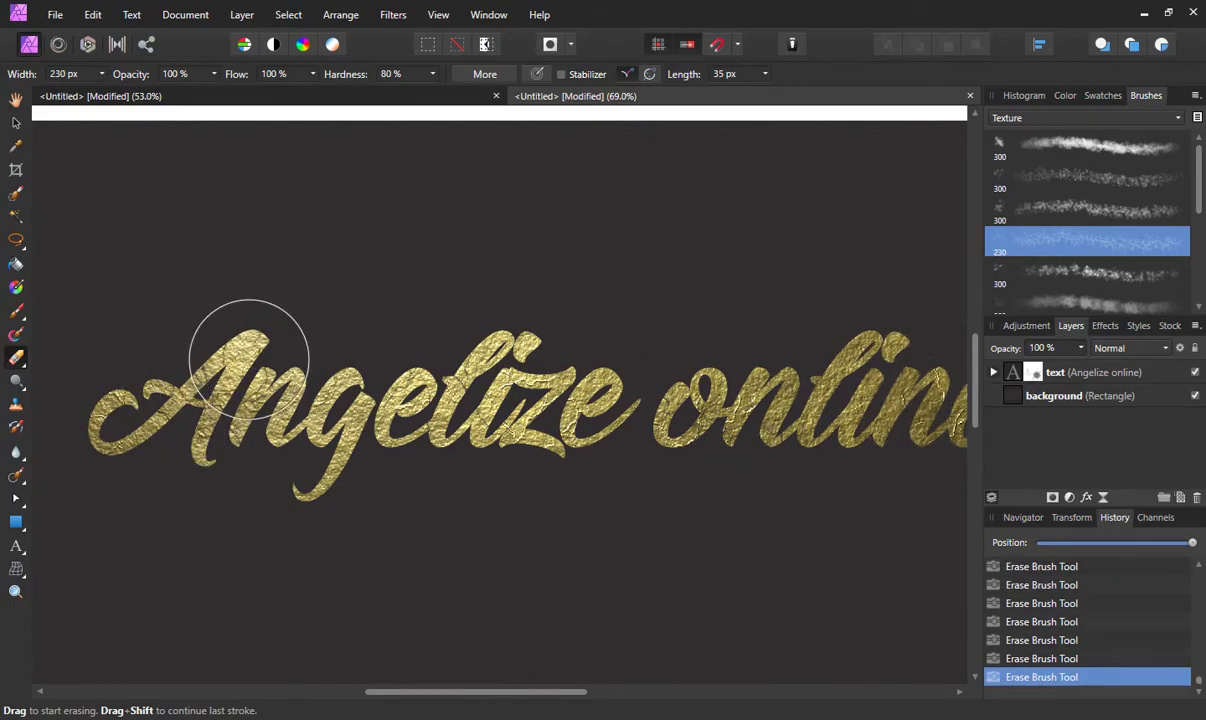
key(bracketright)
key(bracketright)
key(bracketright)
key(bracketright)
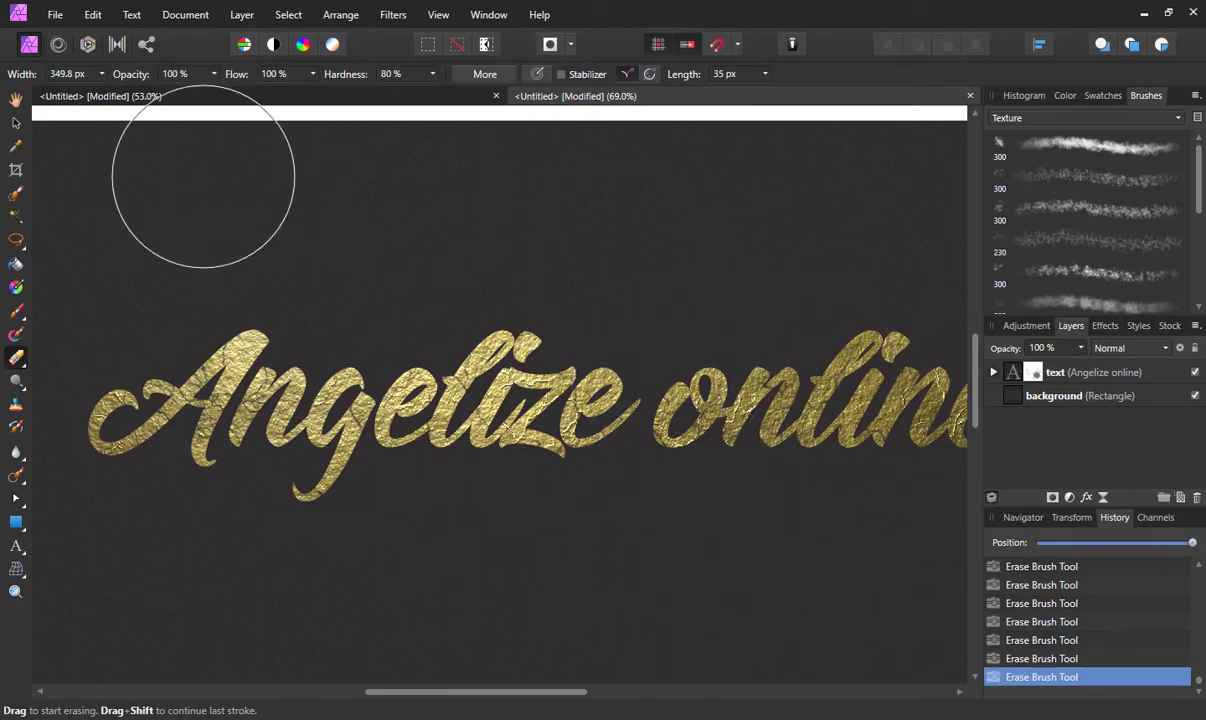
Step: Select the text layer with the Move Tool and show its effects, scrolled to Outer Shadow
click(16, 122)
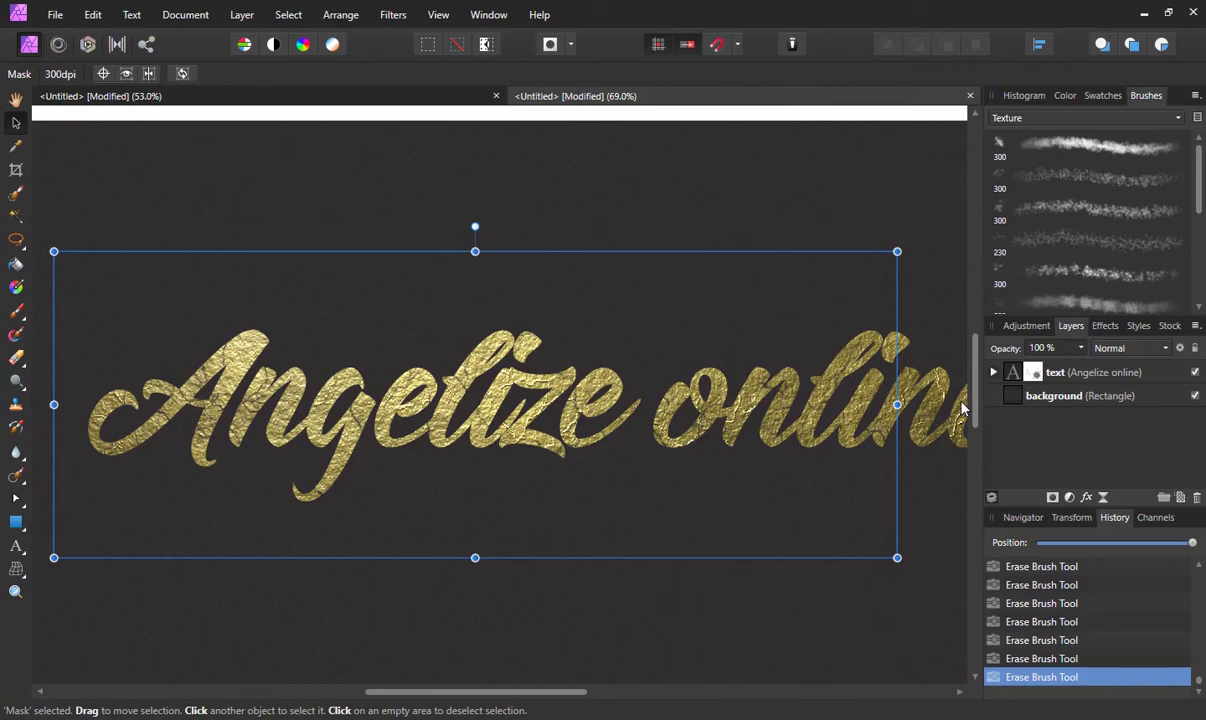
click(1105, 378)
scroll(557, 460, down, 1)
scroll(557, 460, down, 1)
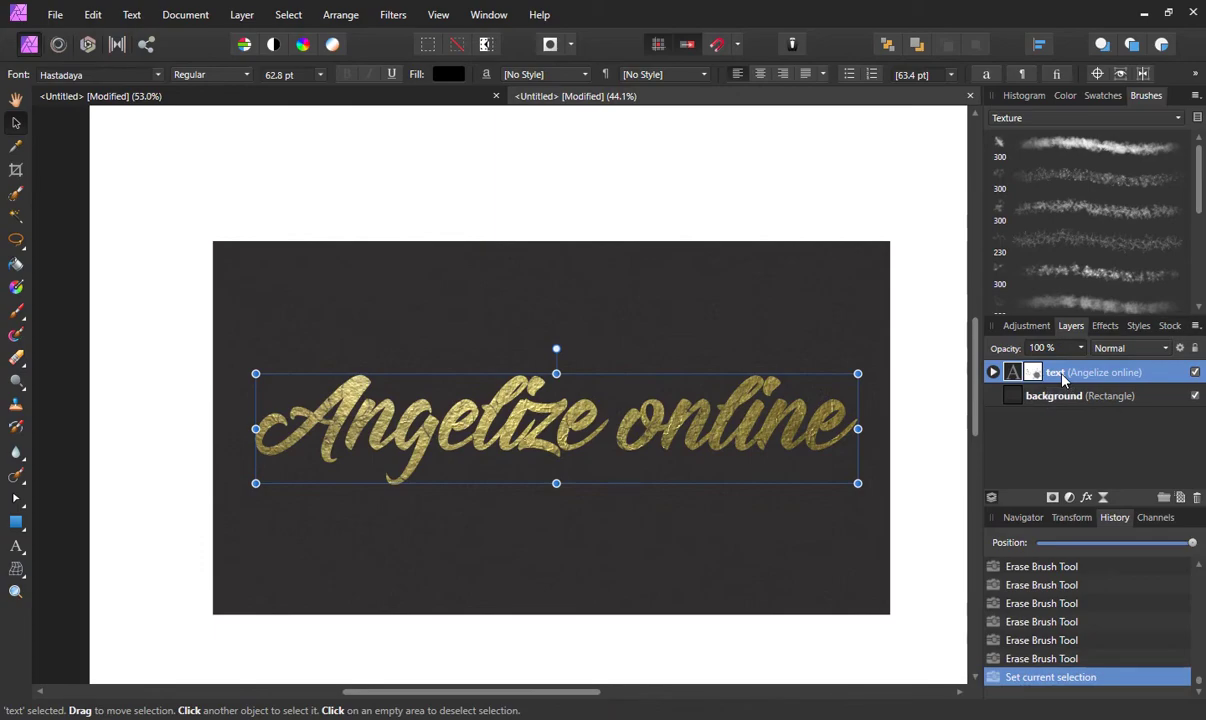
click(1105, 327)
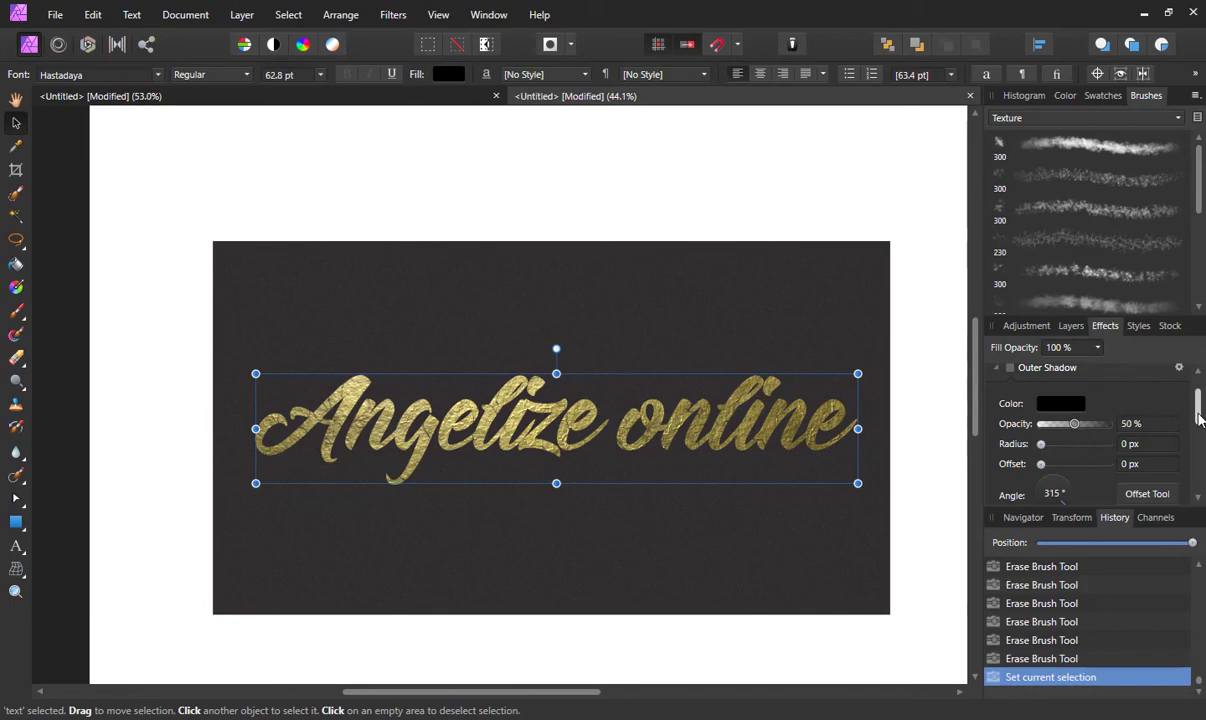
scroll(1199, 418, up, 1)
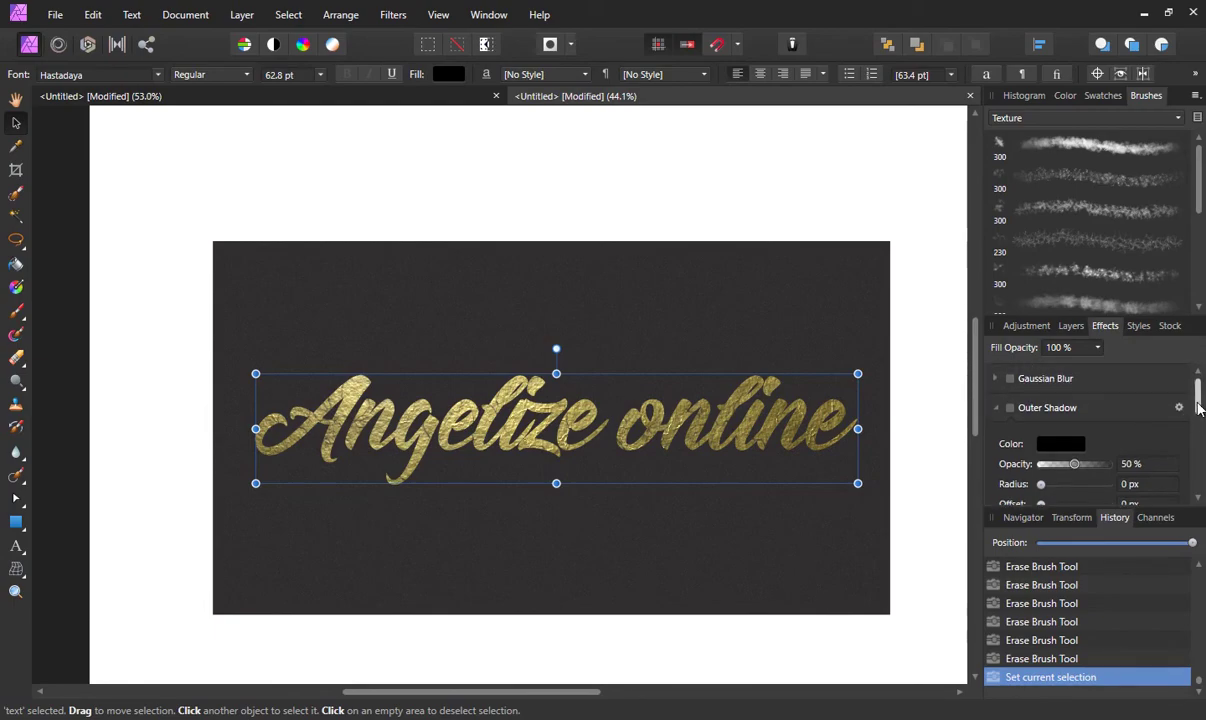
scroll(1199, 407, down, 3)
scroll(1199, 407, up, 2)
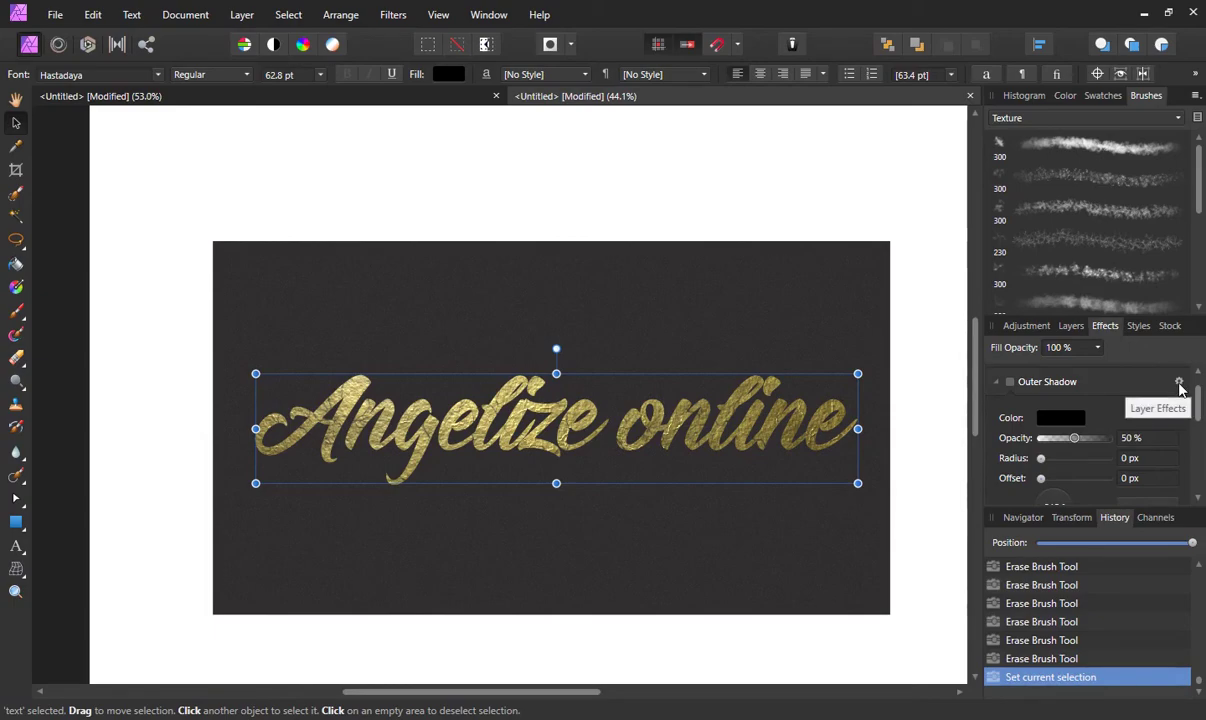
Step: Open Layer Effects from the Outer Shadow gear and move the window clear of the lettering
click(1179, 388)
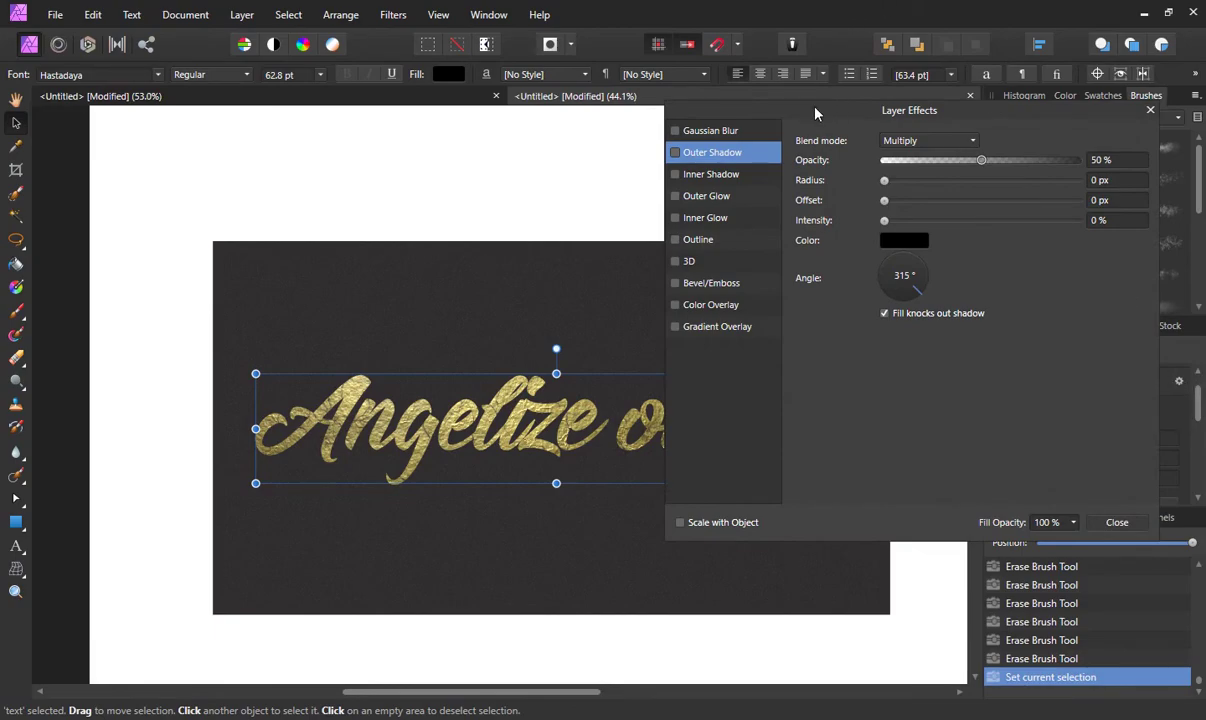
drag(816, 113, 886, 18)
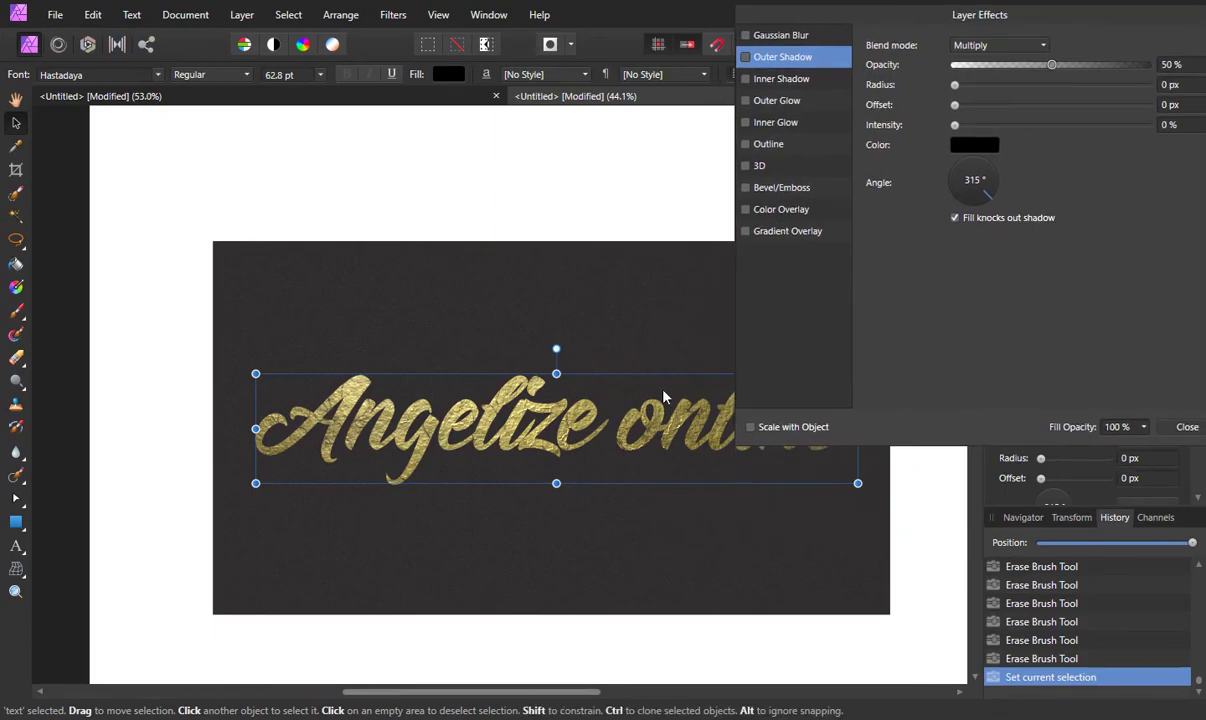
drag(511, 692, 594, 697)
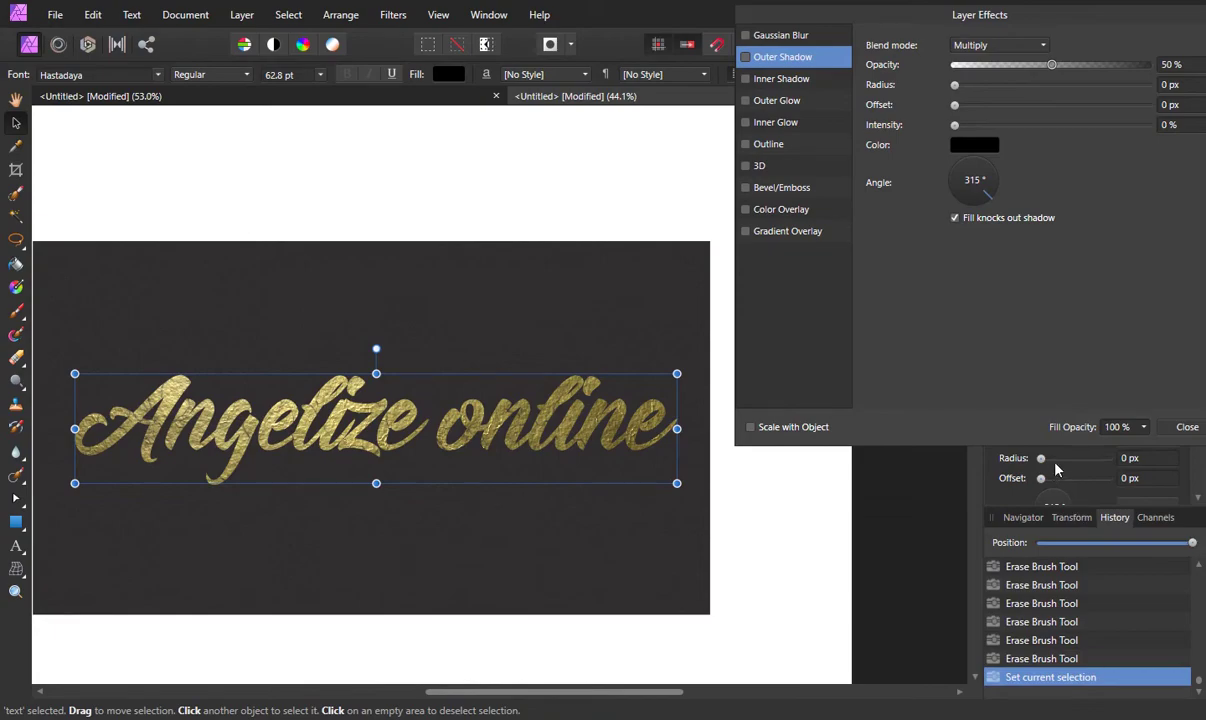
drag(1067, 17, 771, 13)
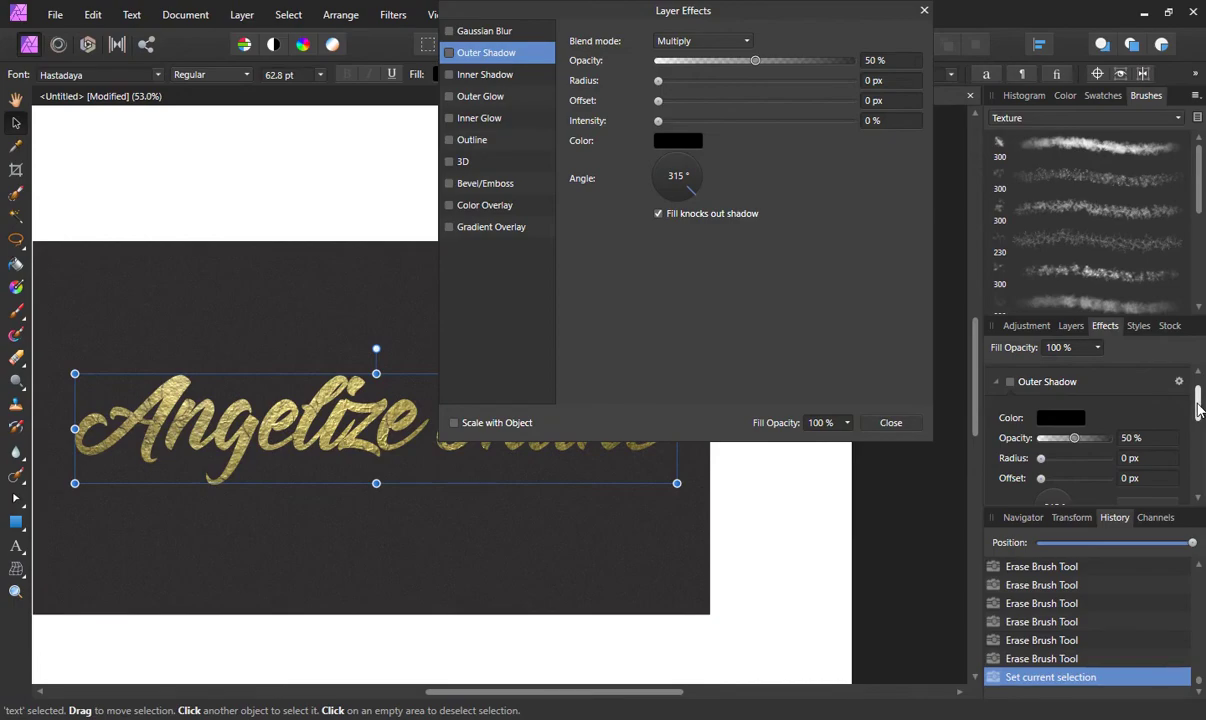
drag(1200, 410, 1200, 425)
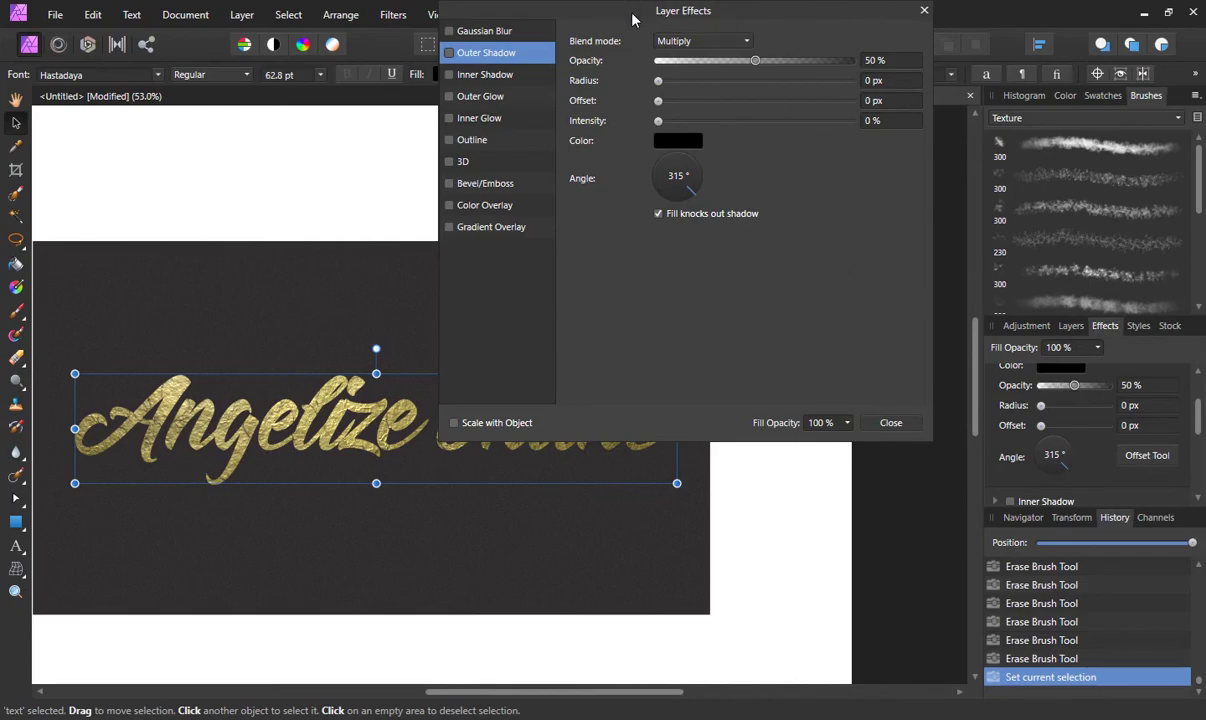
drag(631, 10, 913, 24)
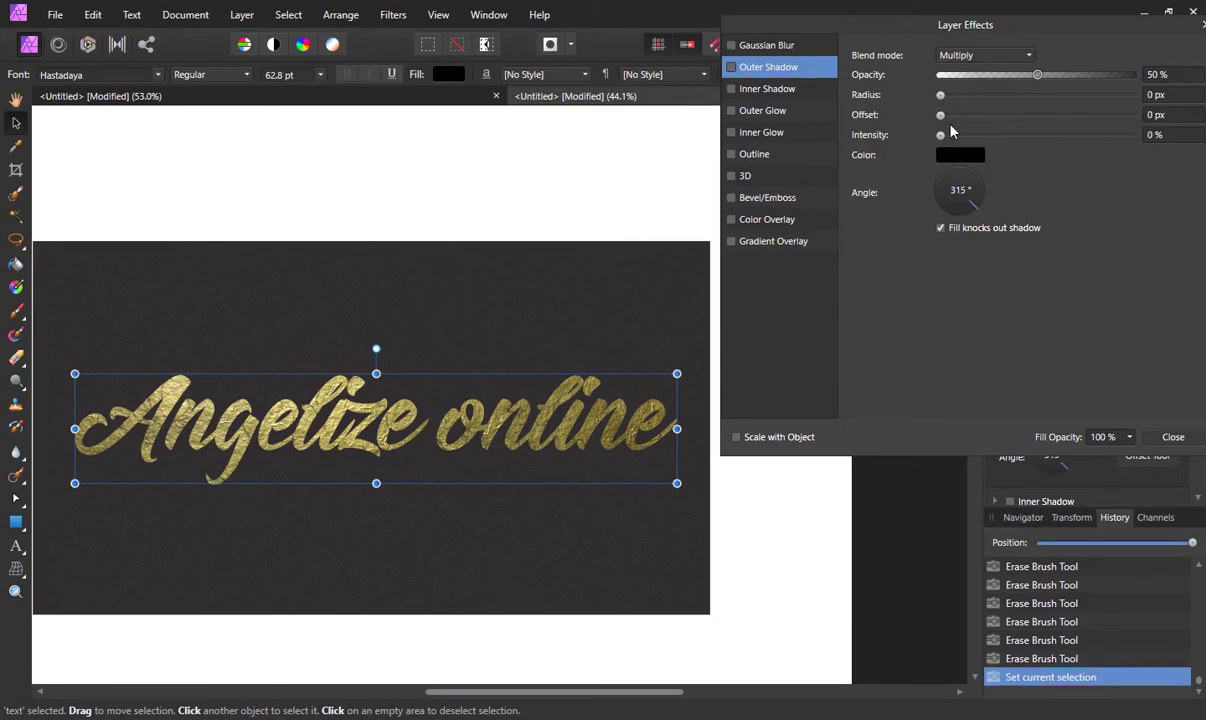
Step: Give the outer shadow 0.7 px offset, 100% opacity, 0.4 px radius and 18% intensity
drag(942, 118, 971, 122)
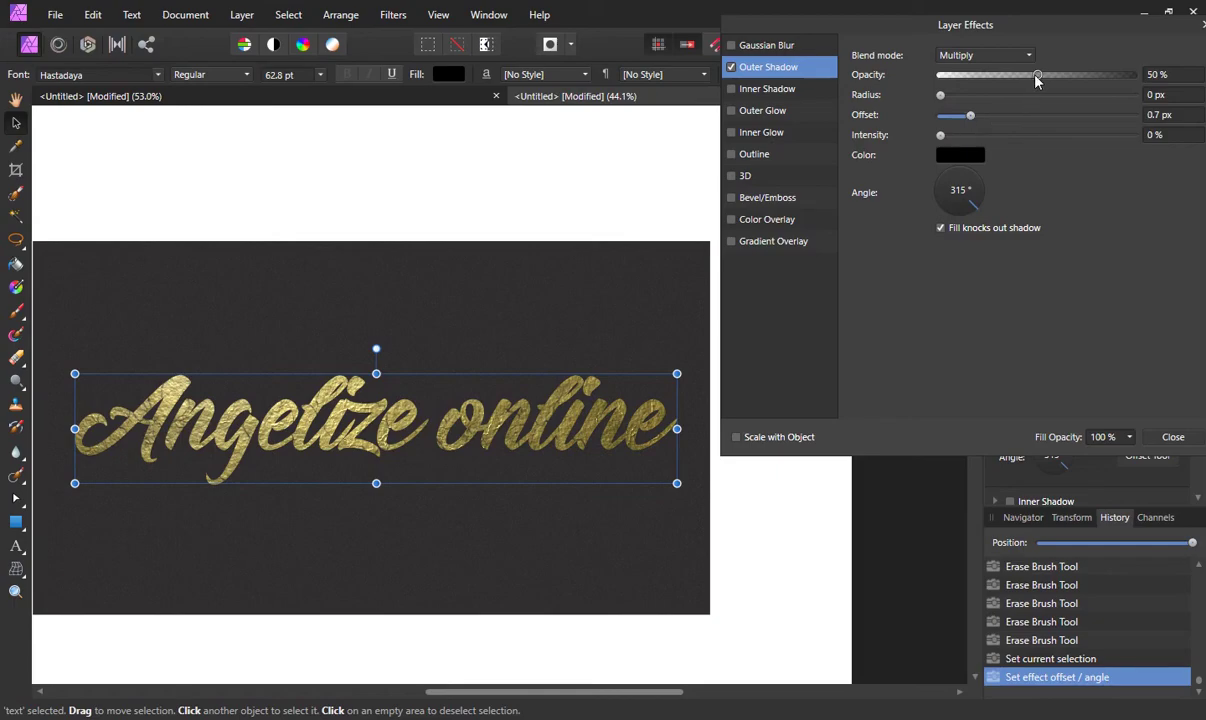
drag(1038, 80, 1143, 87)
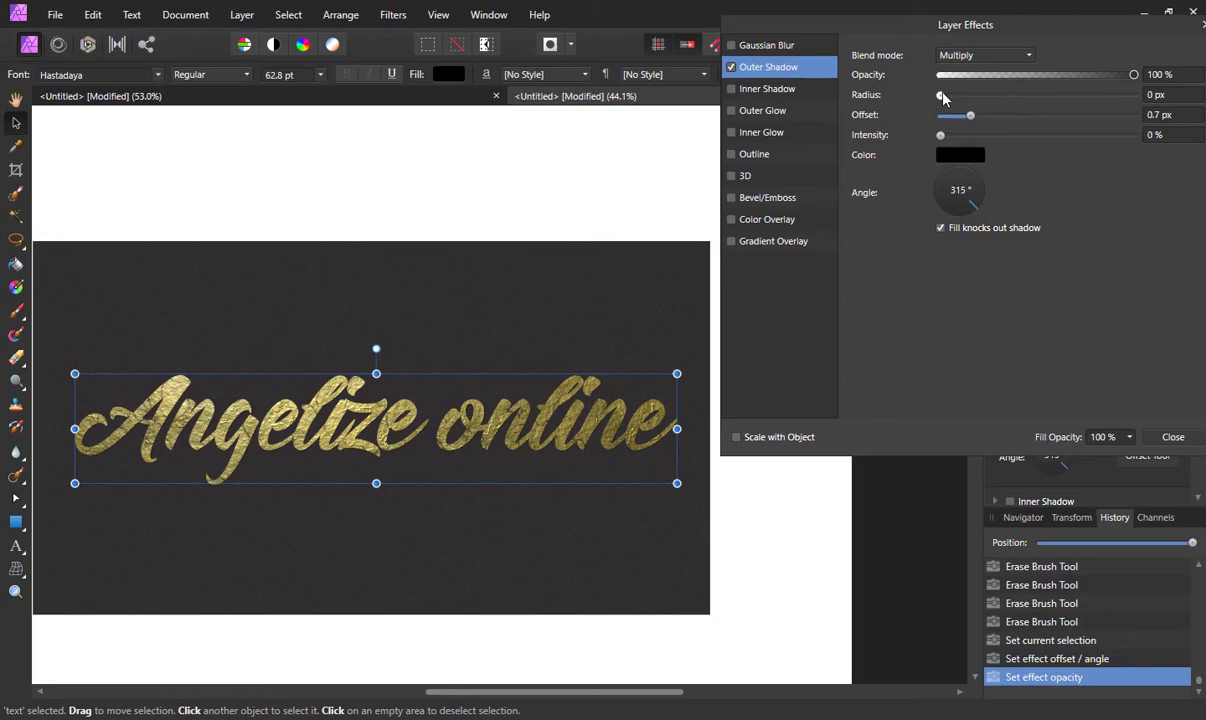
drag(942, 101, 960, 104)
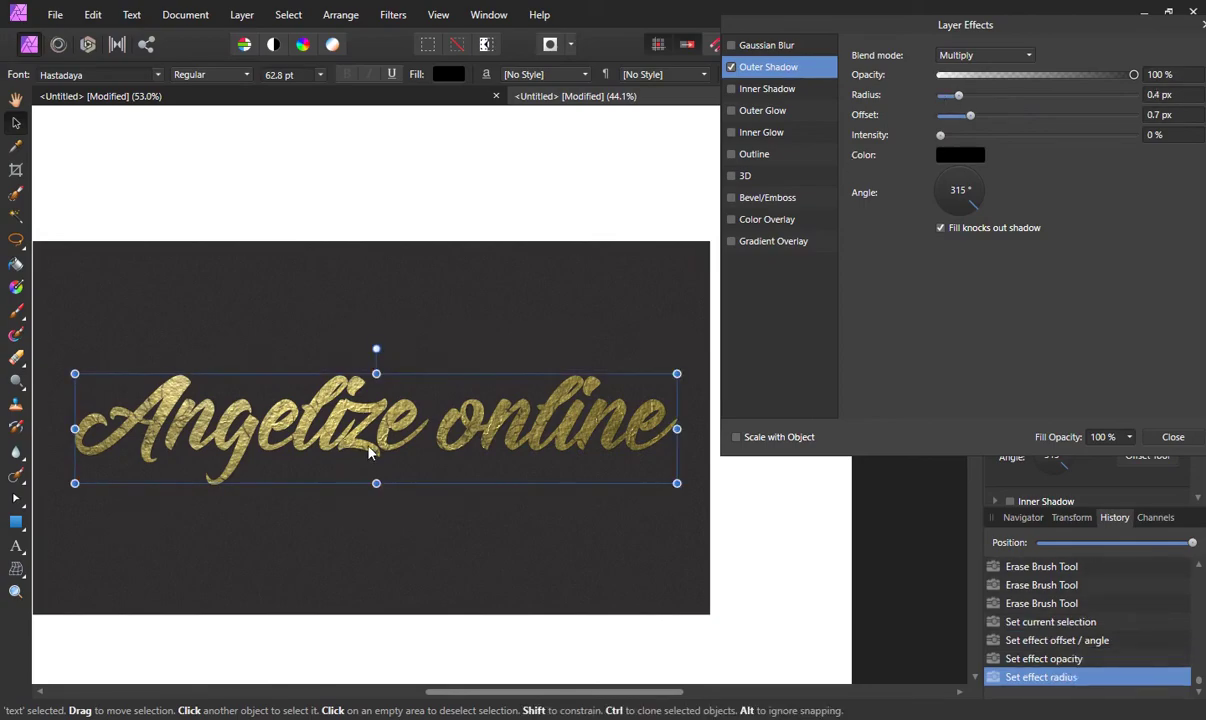
scroll(369, 435, up, 3)
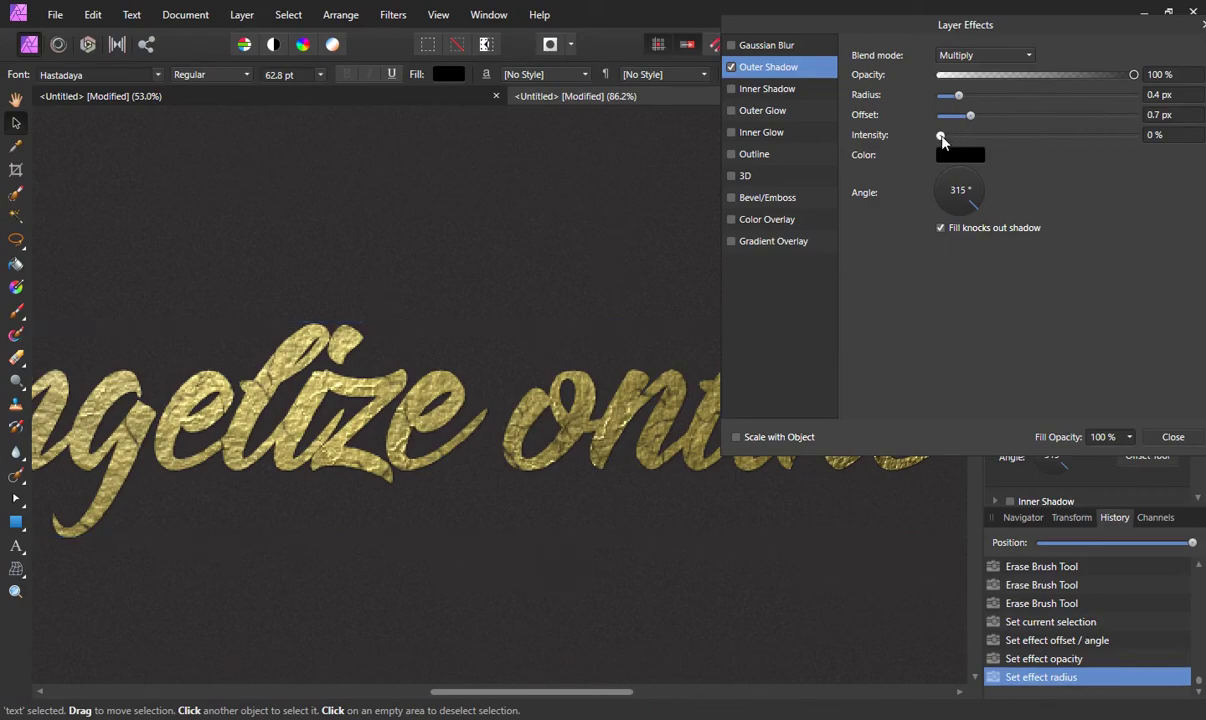
drag(940, 137, 977, 148)
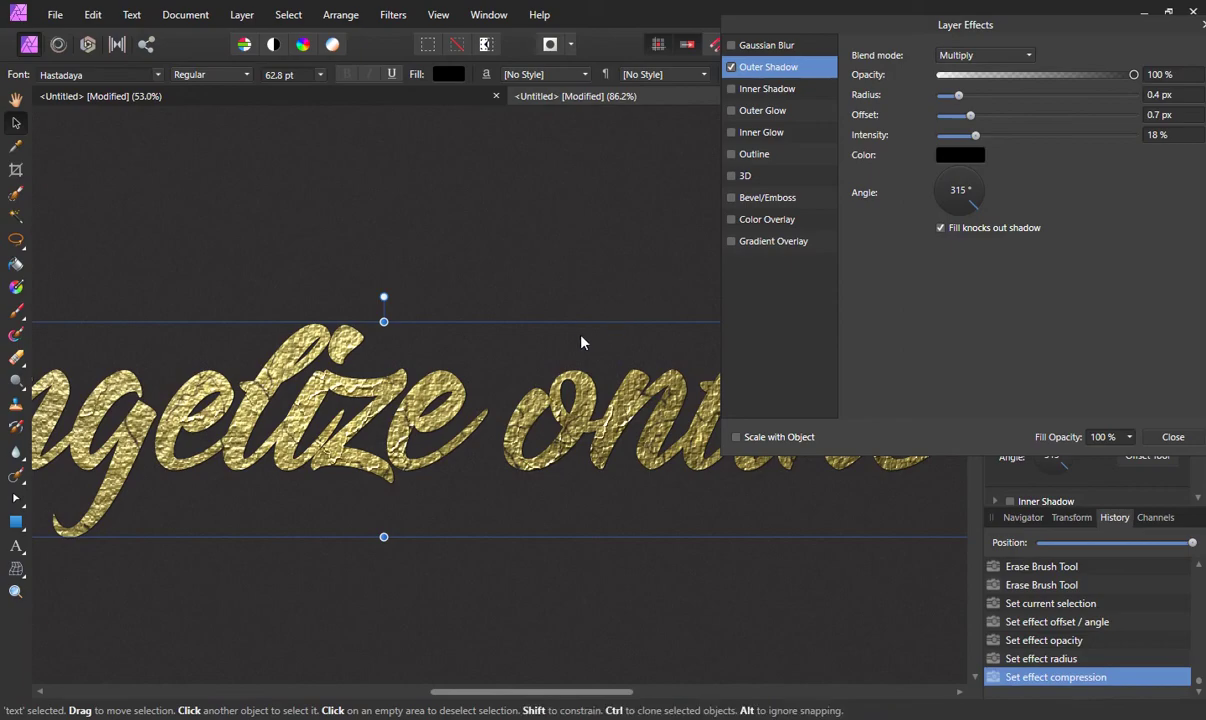
scroll(551, 397, down, 1)
scroll(551, 397, down, 1)
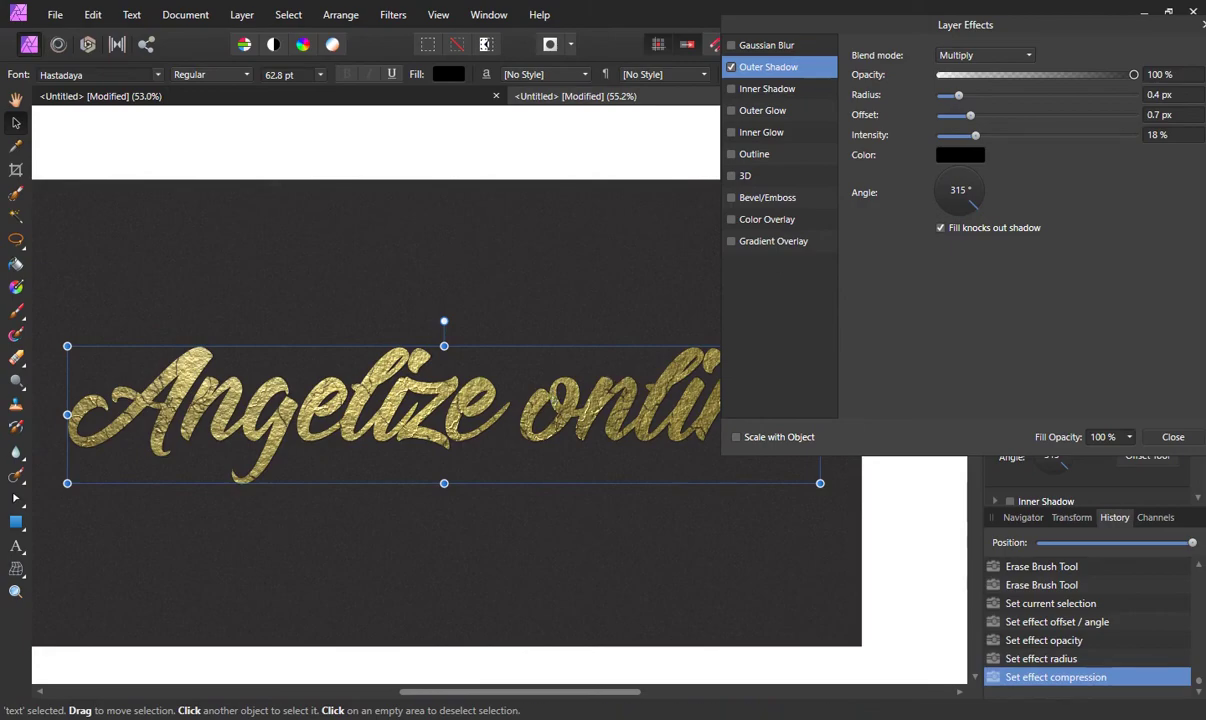
drag(1078, 26, 962, 28)
click(1088, 24)
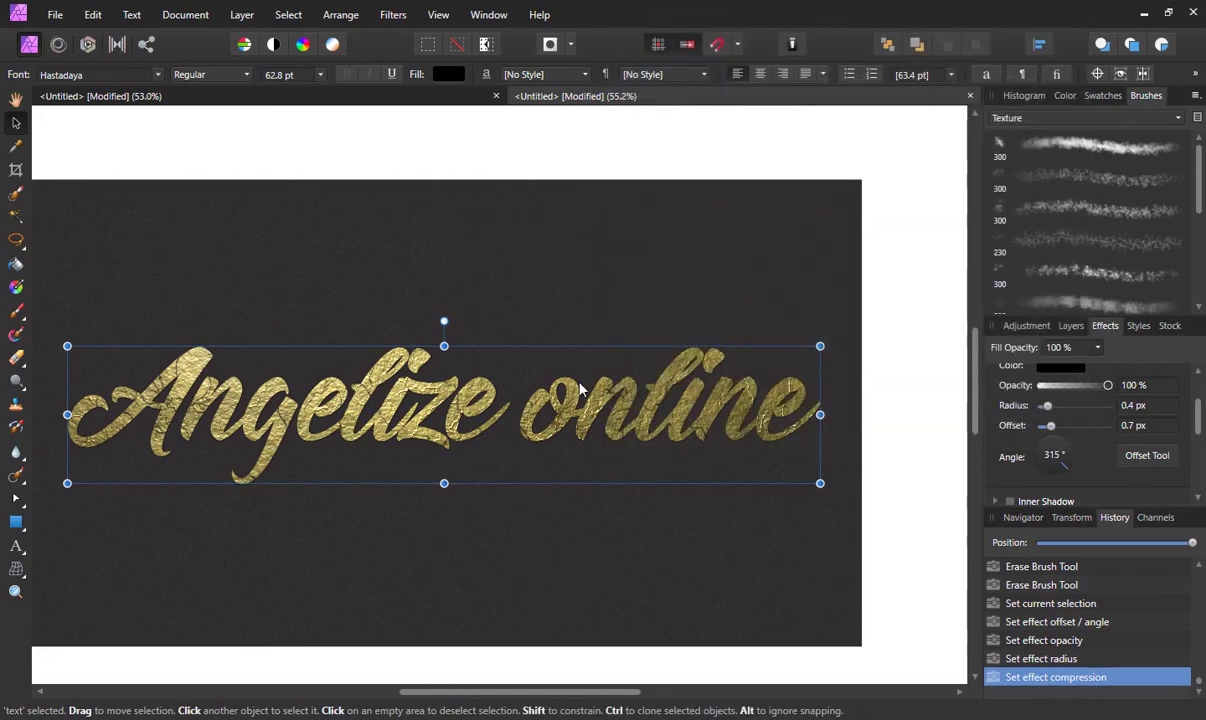
scroll(580, 390, down, 2)
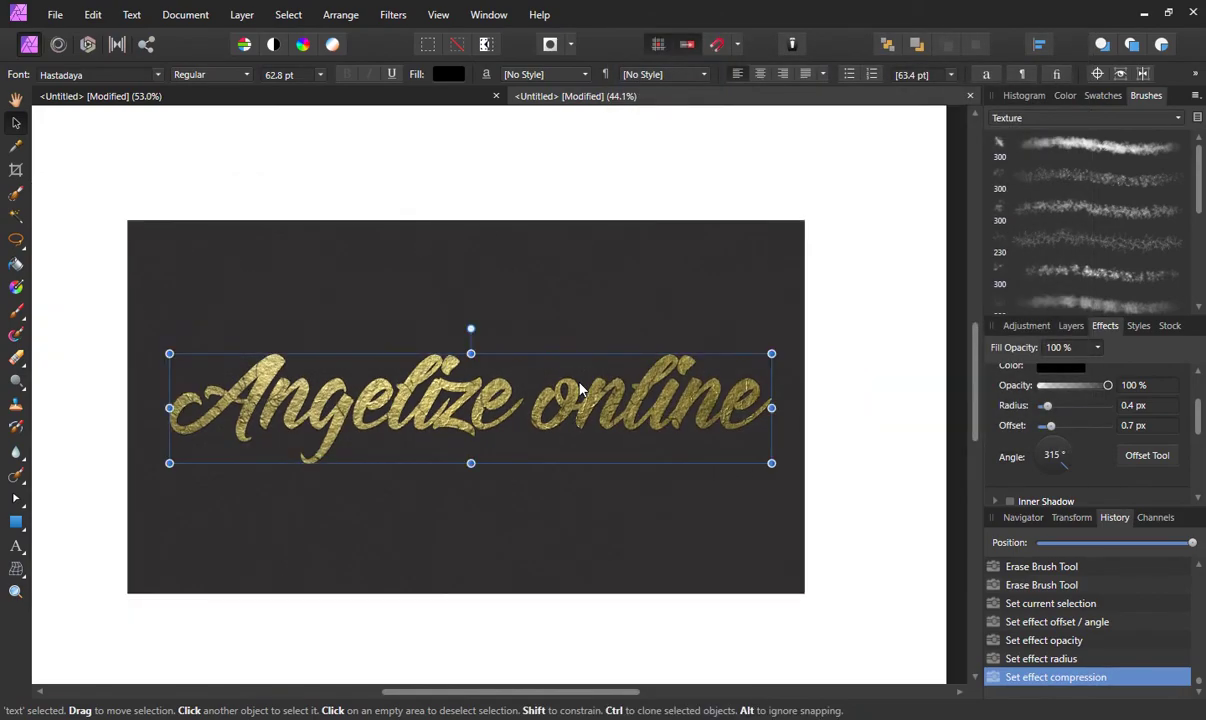